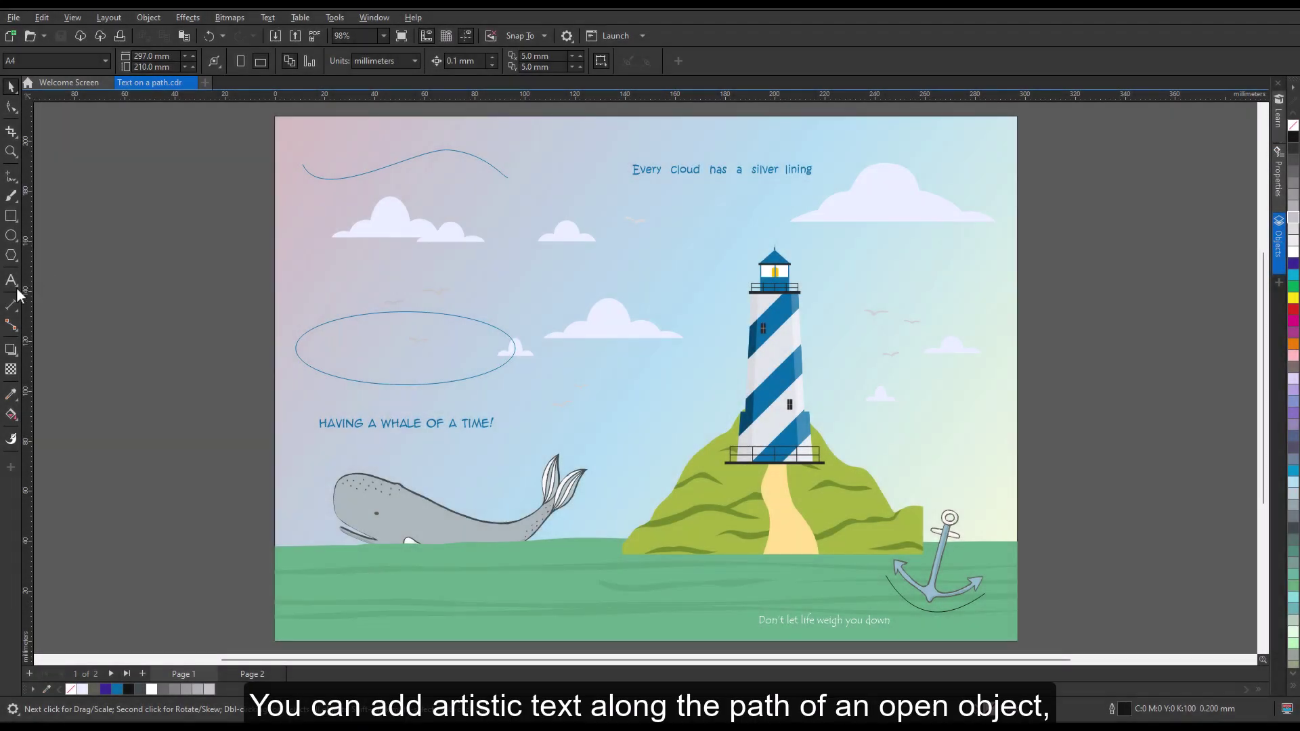
# Type 'Text on a path' along the wavy curve, then change the last word to 'open path'
pyautogui.click(328, 198)
pyautogui.write('Te')
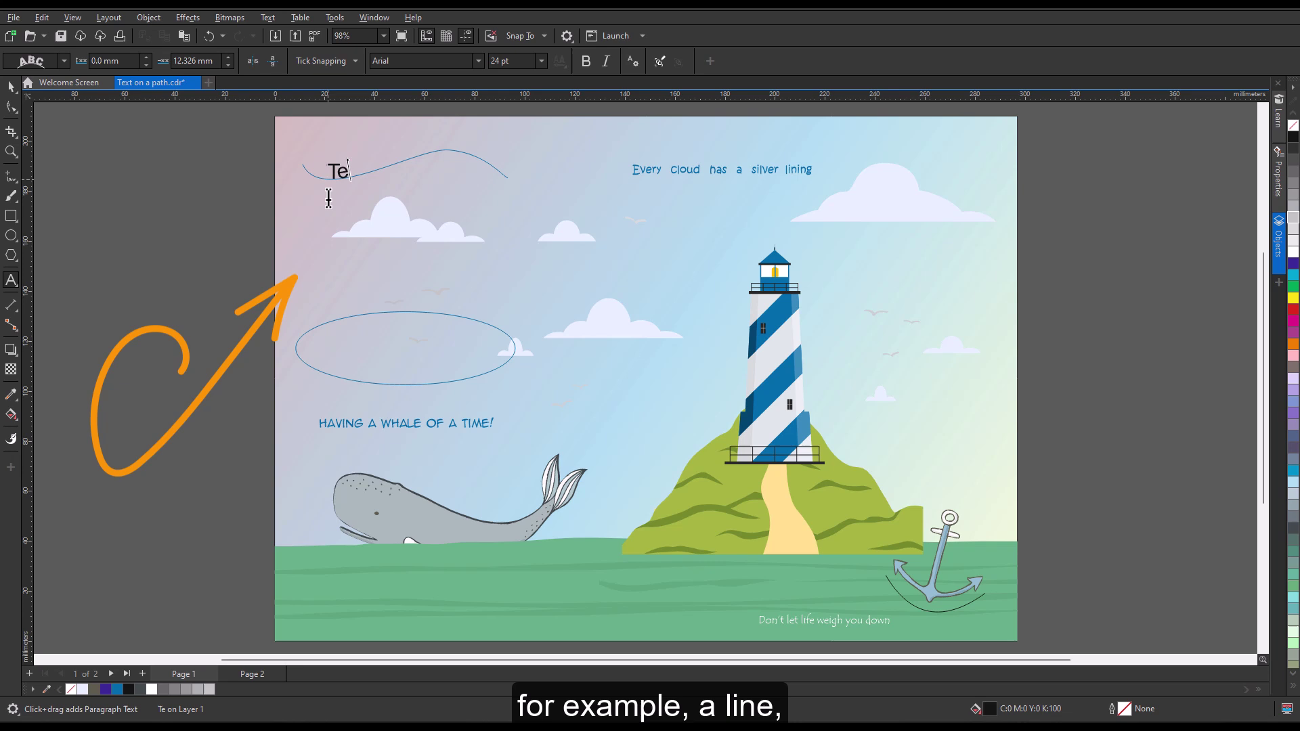
pyautogui.write('xt on a path')
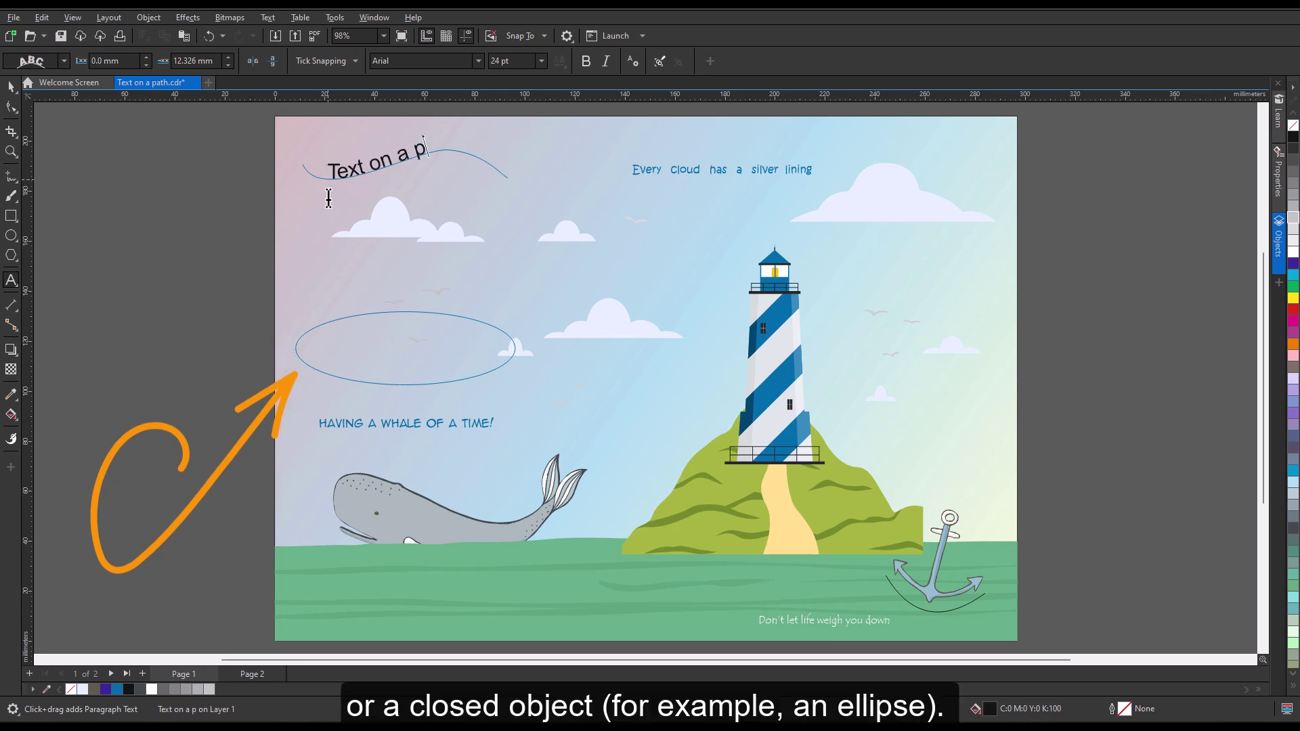
pyautogui.press('BackSpace')
pyautogui.press('BackSpace')
pyautogui.press('BackSpace')
pyautogui.press('BackSpace')
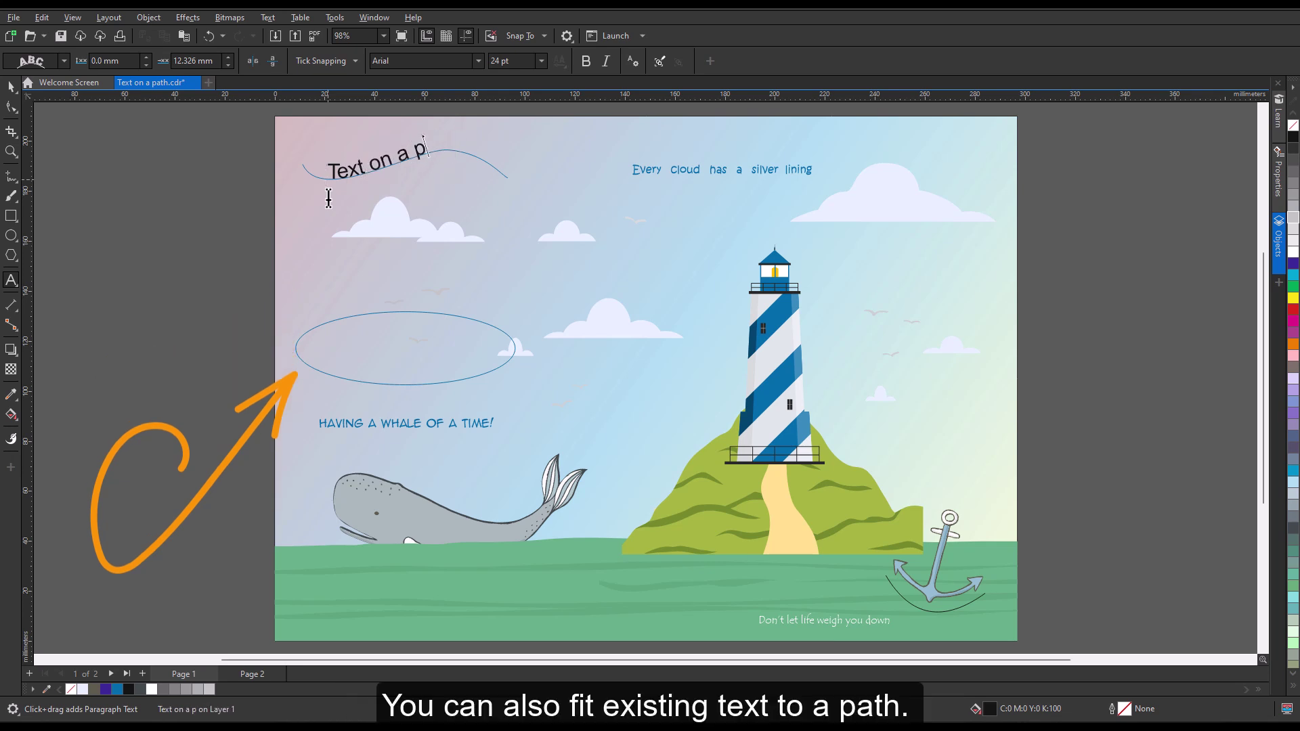
pyautogui.write('open path')
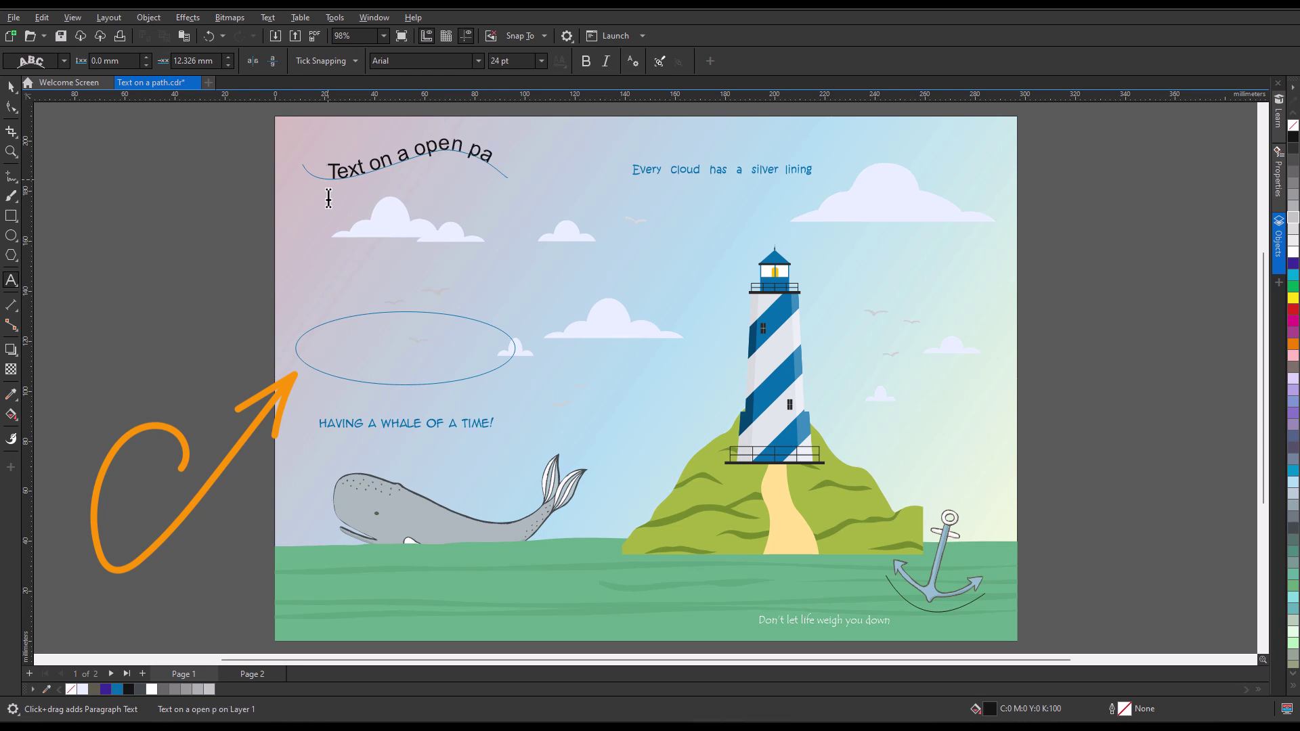
# Type 'Text on a closed path' along the ellipse outline, starting at its left edge
pyautogui.click(307, 332)
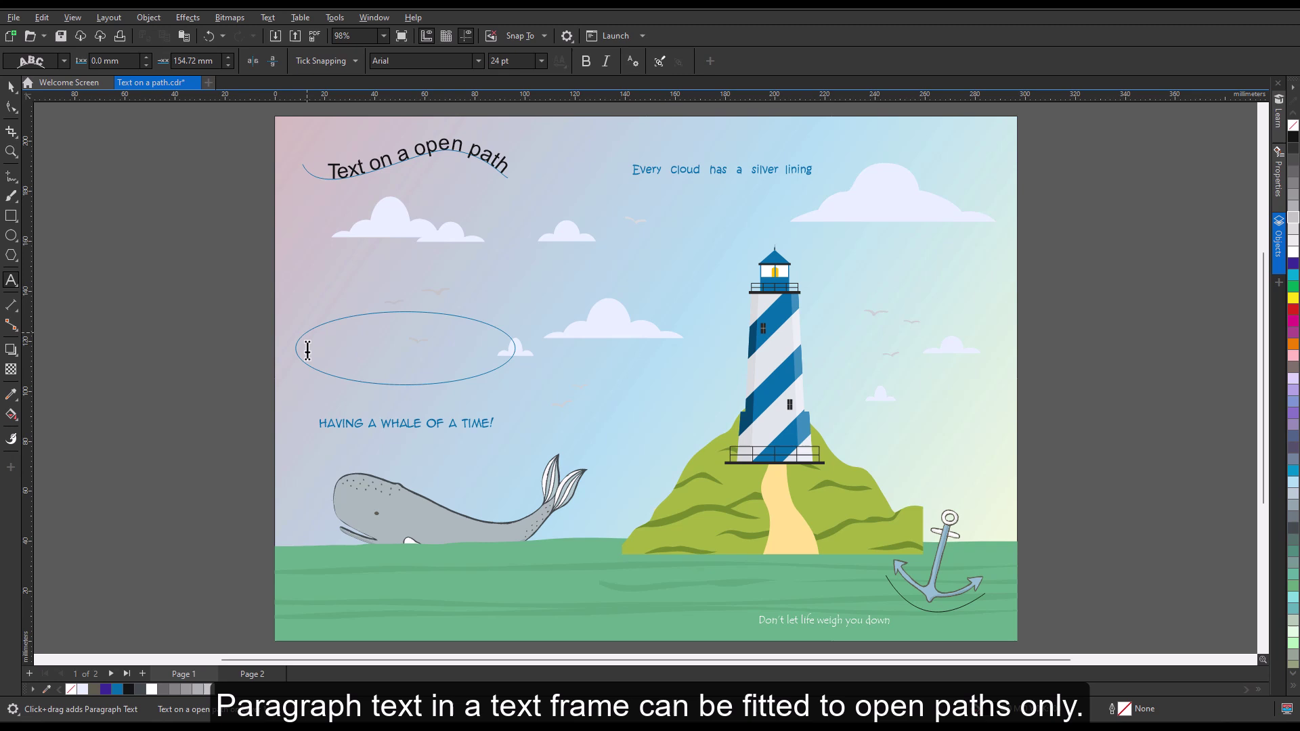
pyautogui.write('Tex')
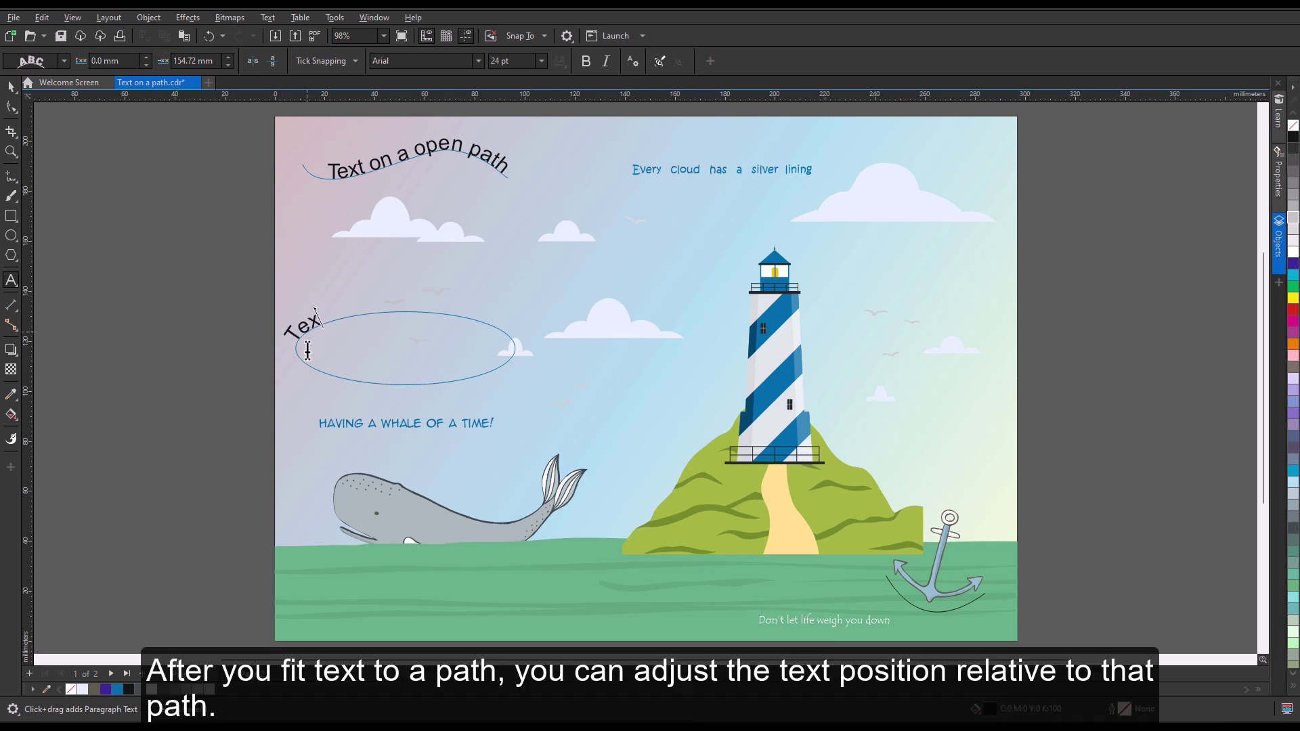
pyautogui.write('t on a clo')
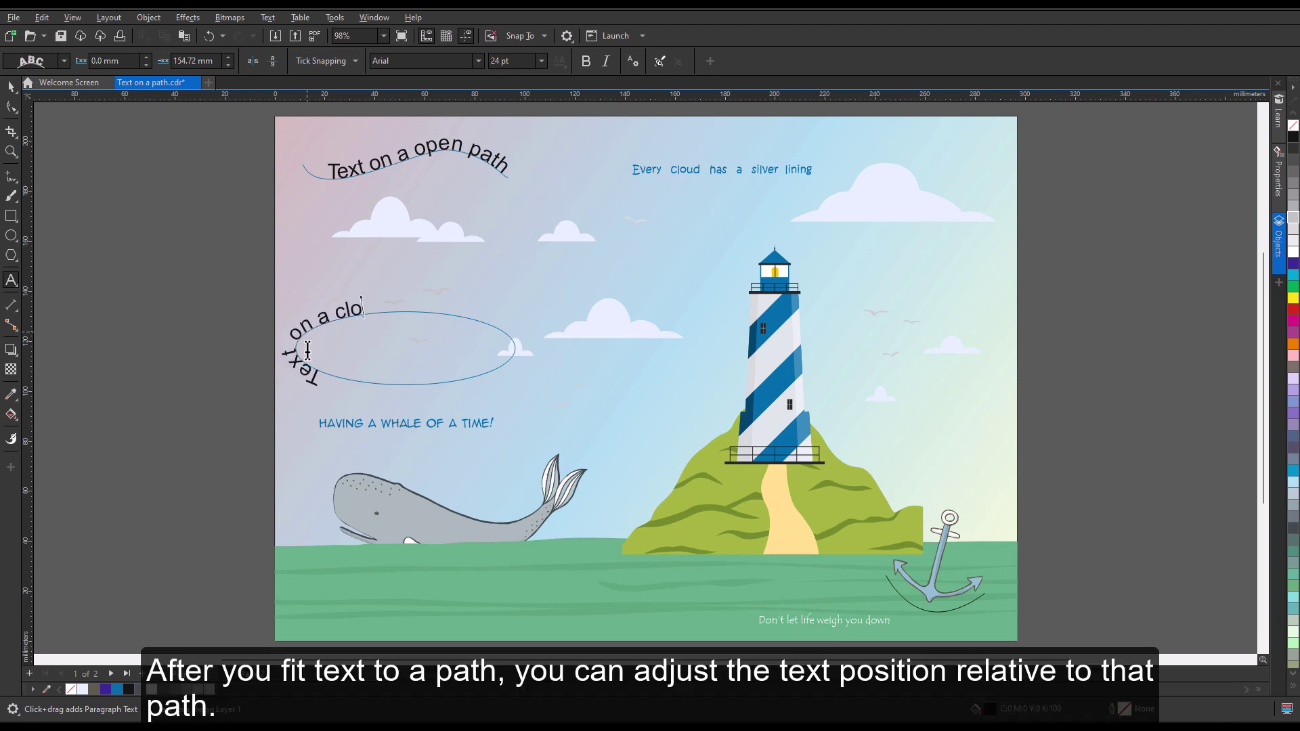
pyautogui.write('sed path')
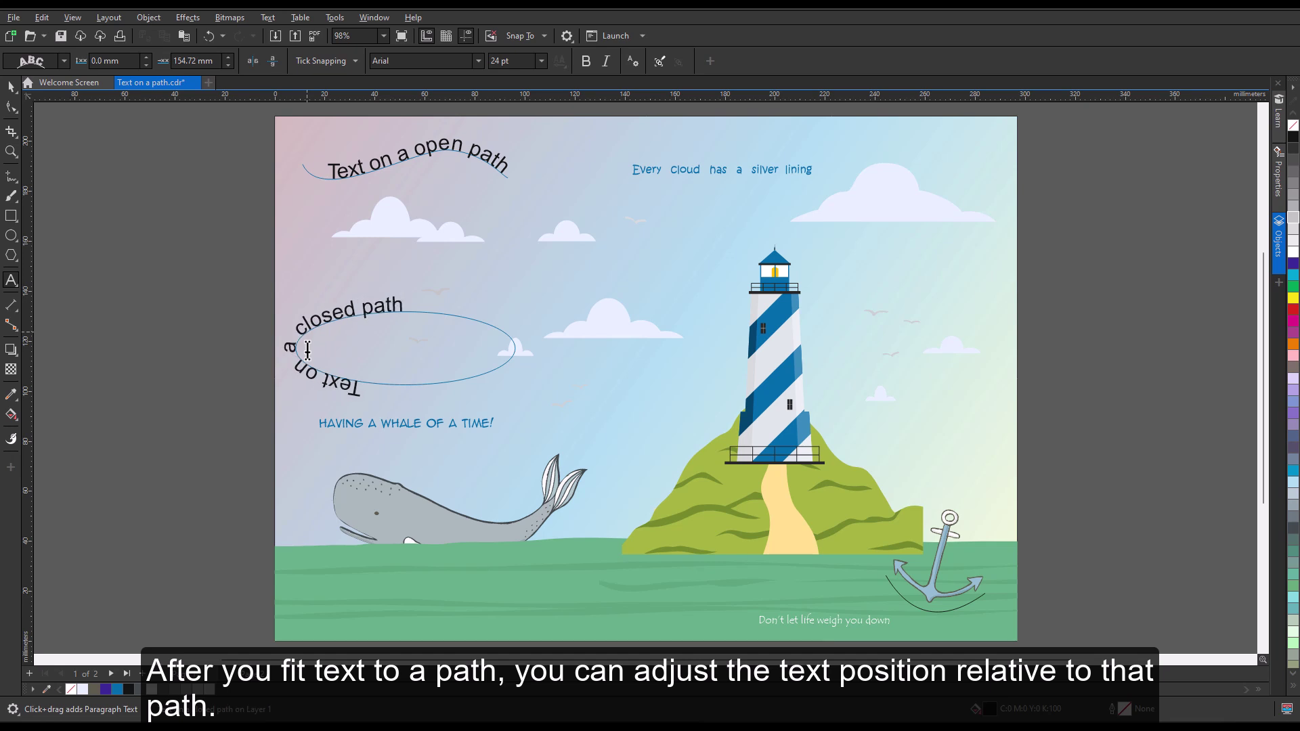
# Slide the ellipse text round to arc over its top, and shift the open-path text along its curve
pyautogui.hotkey('ctrl', 'space')
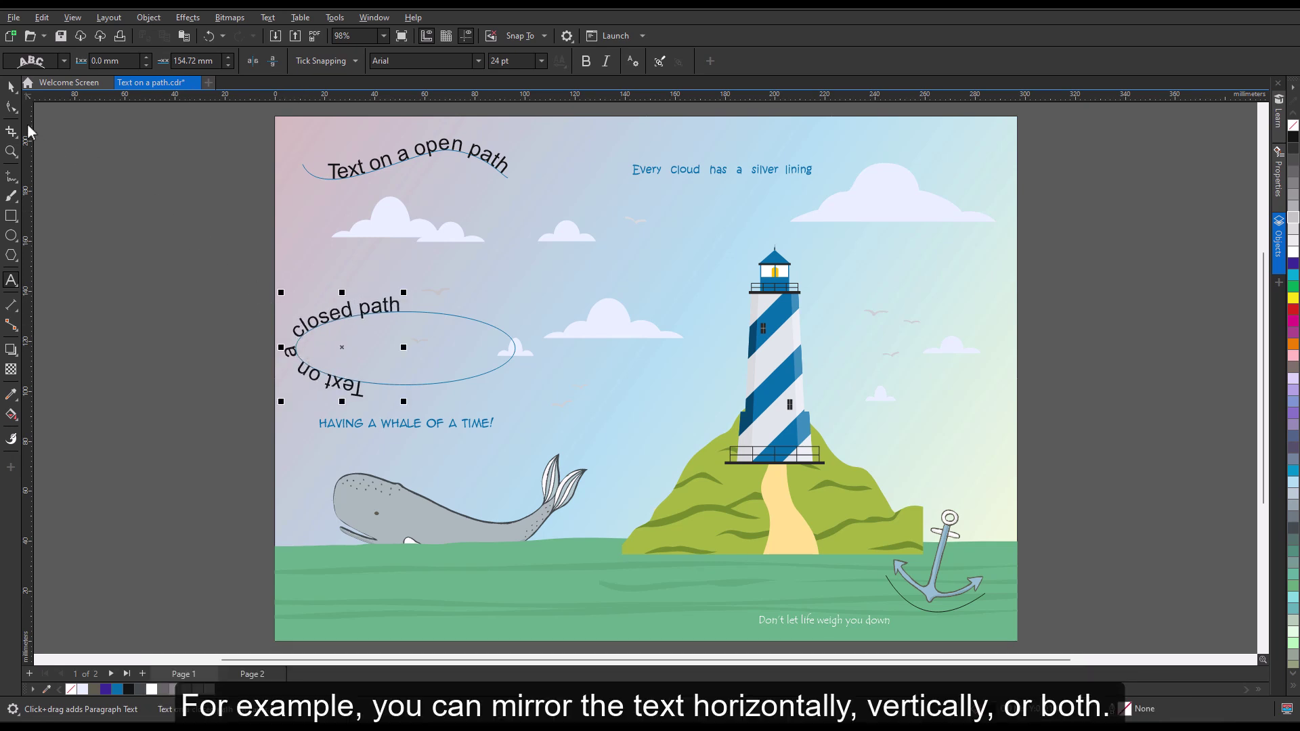
pyautogui.click(10, 86)
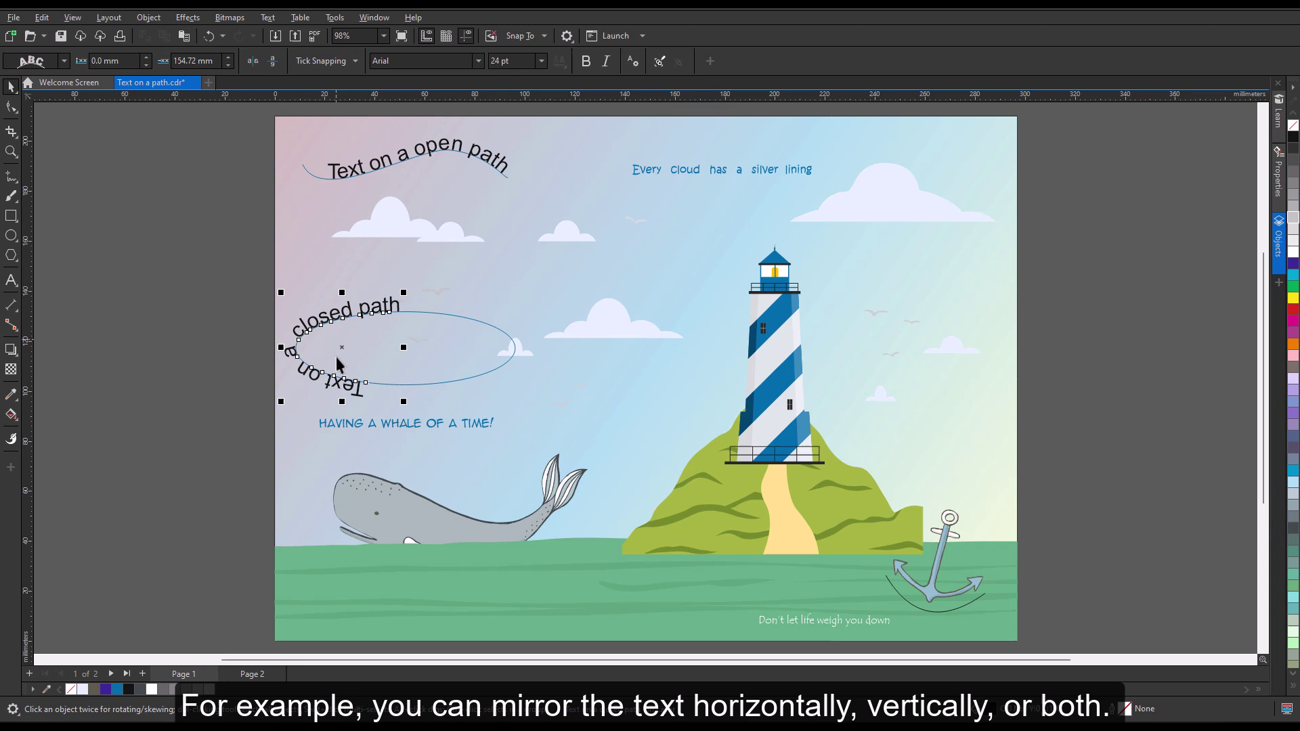
pyautogui.moveTo(339, 365); pyautogui.dragTo(429, 346)
pyautogui.press('Escape')
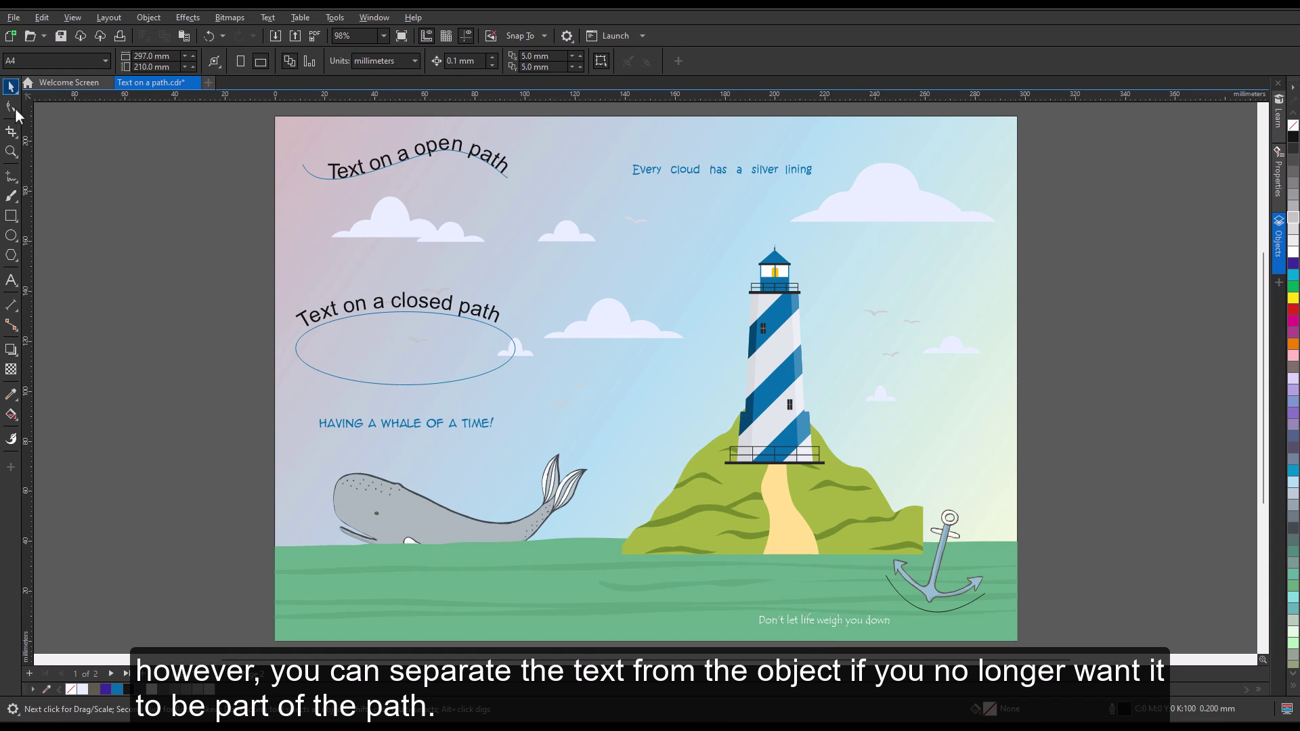
pyautogui.moveTo(384, 195)
pyautogui.mouseDown()
pyautogui.moveTo(441, 167)
pyautogui.moveTo(380, 196)
pyautogui.mouseUp()
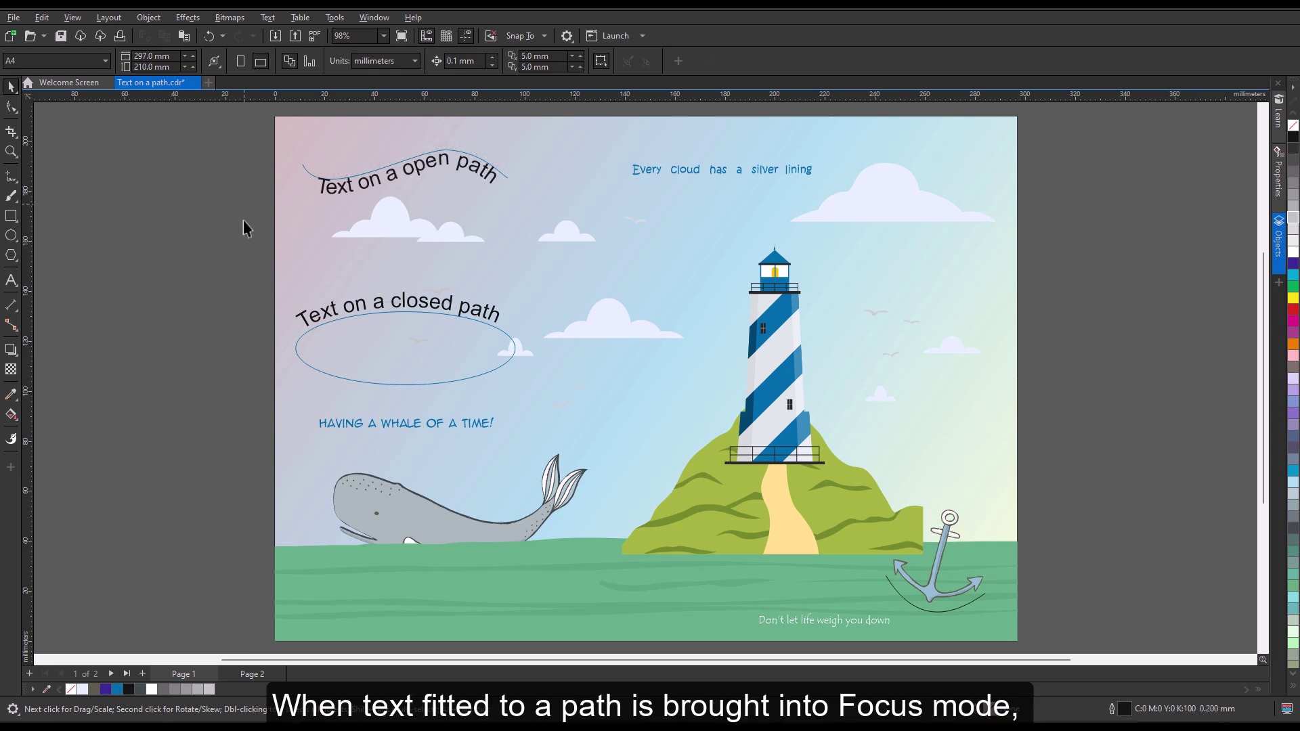
# Isolate the open-path text and its curve with Bring into Focus, and select the text there
pyautogui.click(485, 185)
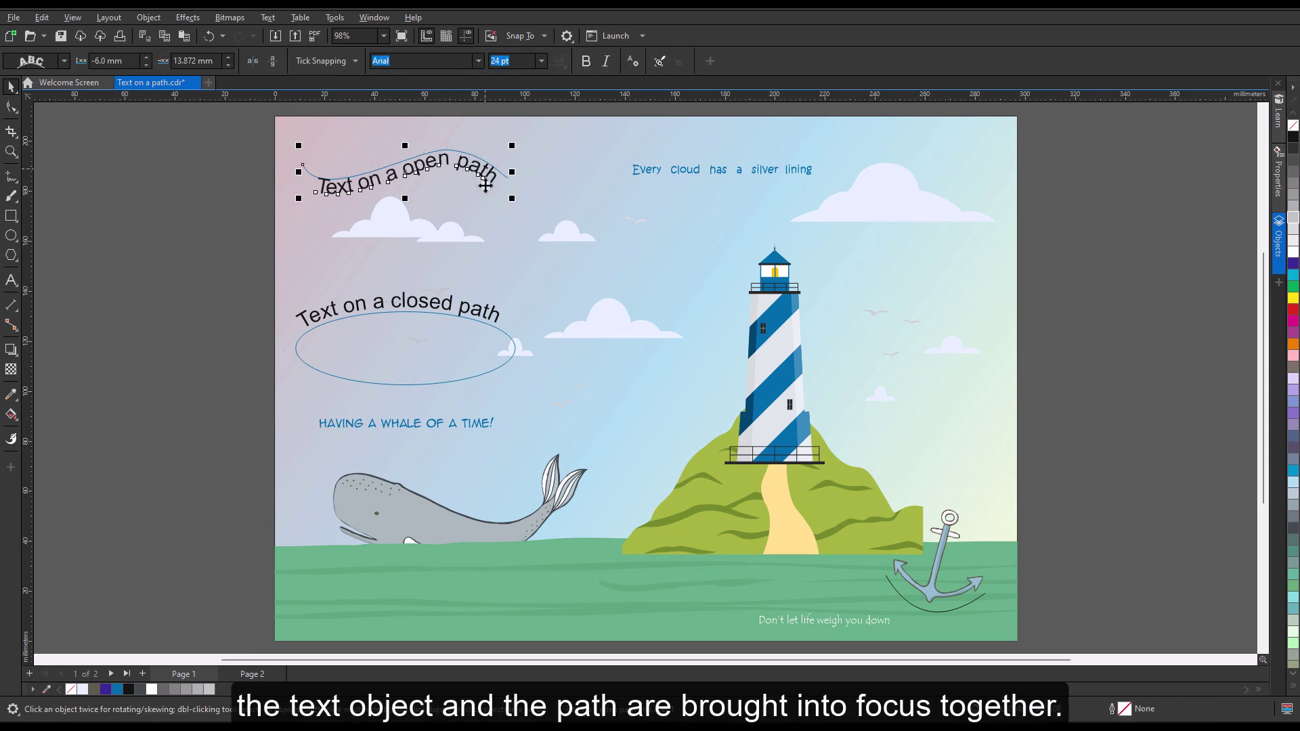
pyautogui.rightClick(484, 185)
pyautogui.press('Return')
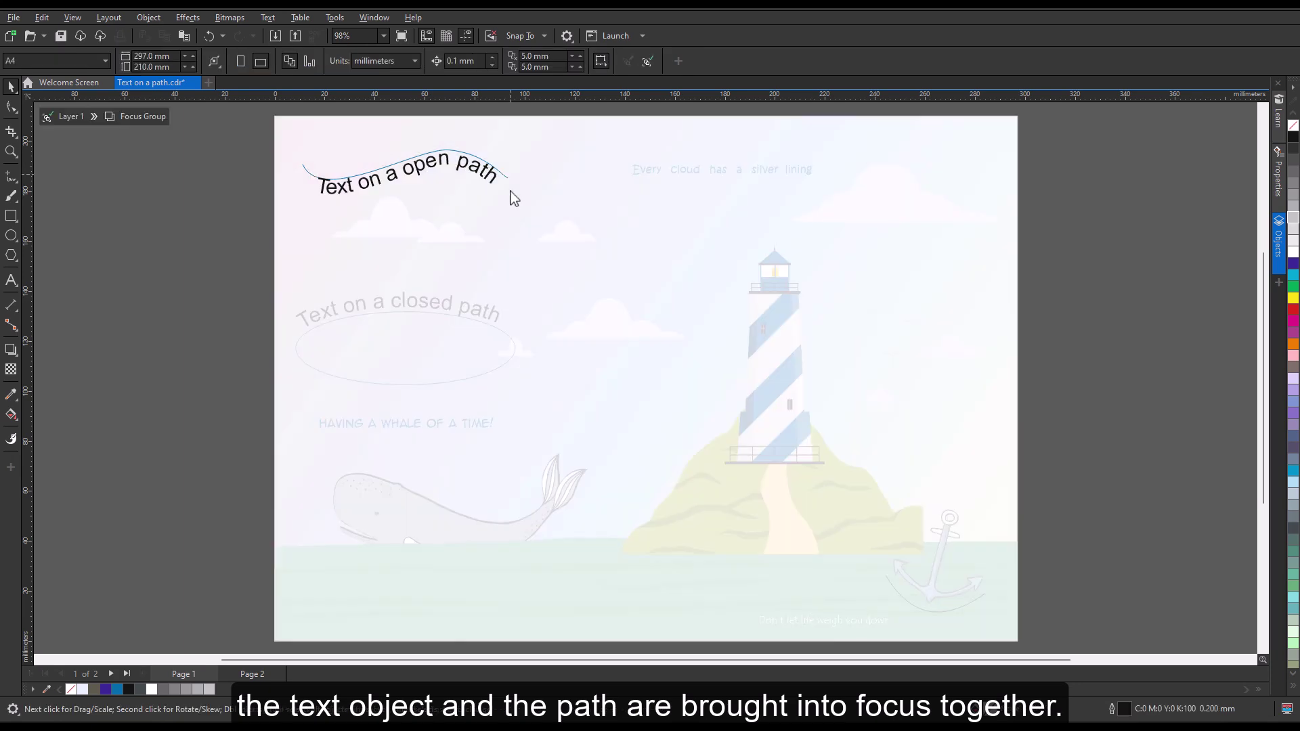
pyautogui.click(501, 189)
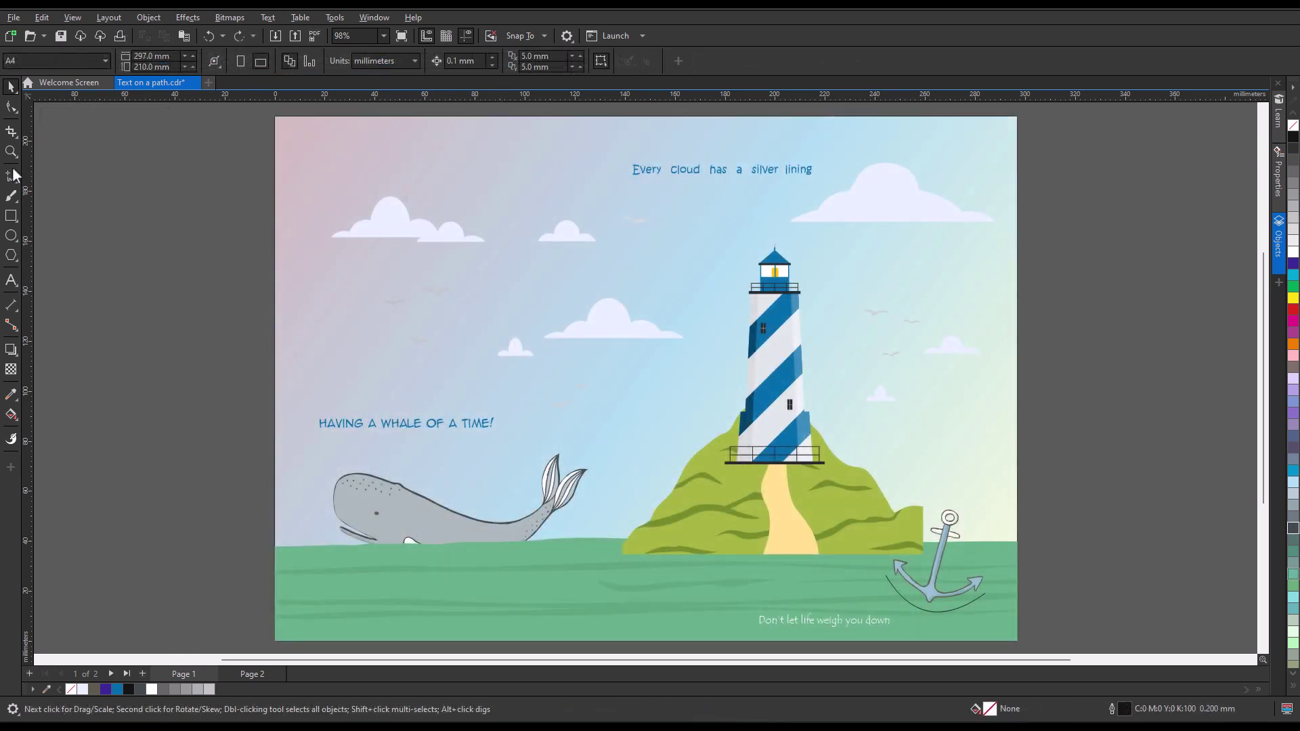
pyautogui.press('z')
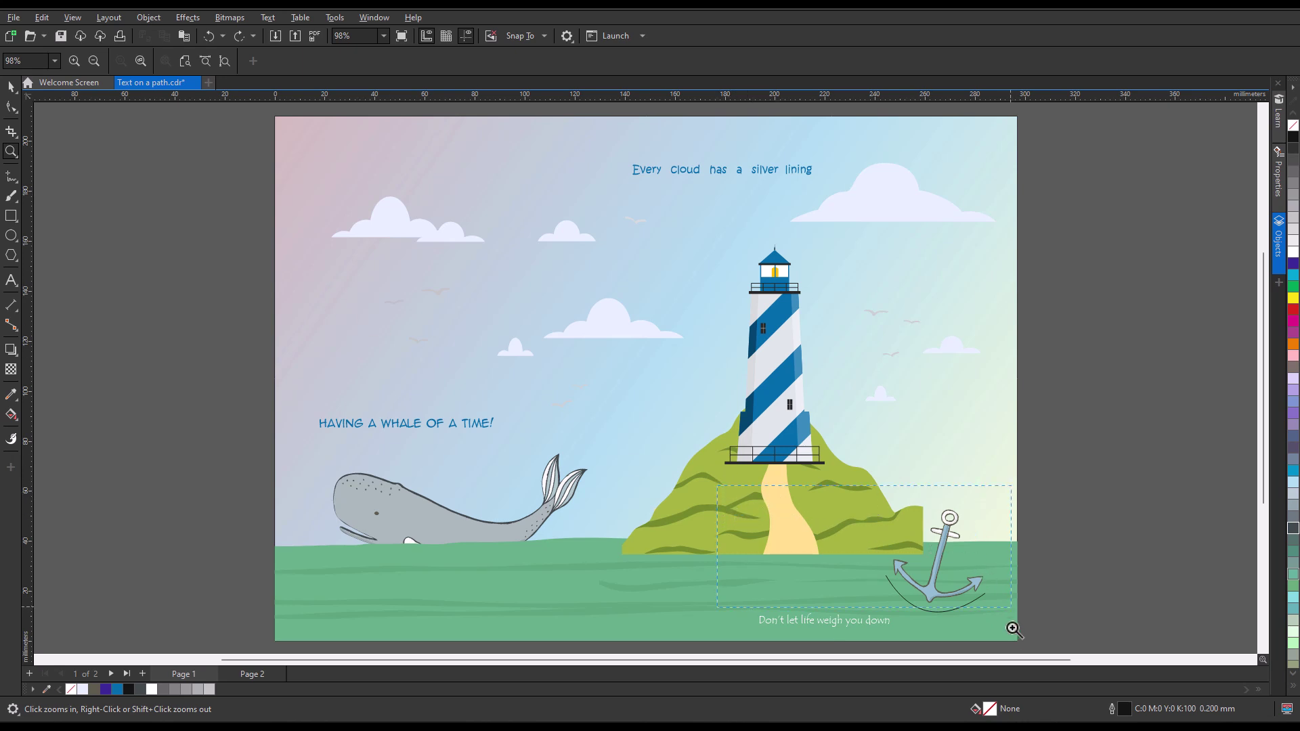
# Zoom in on the anchor and select the 'Don't let life weigh you down' text plus the curve beneath
pyautogui.moveTo(1013, 629); pyautogui.dragTo(1013, 654)
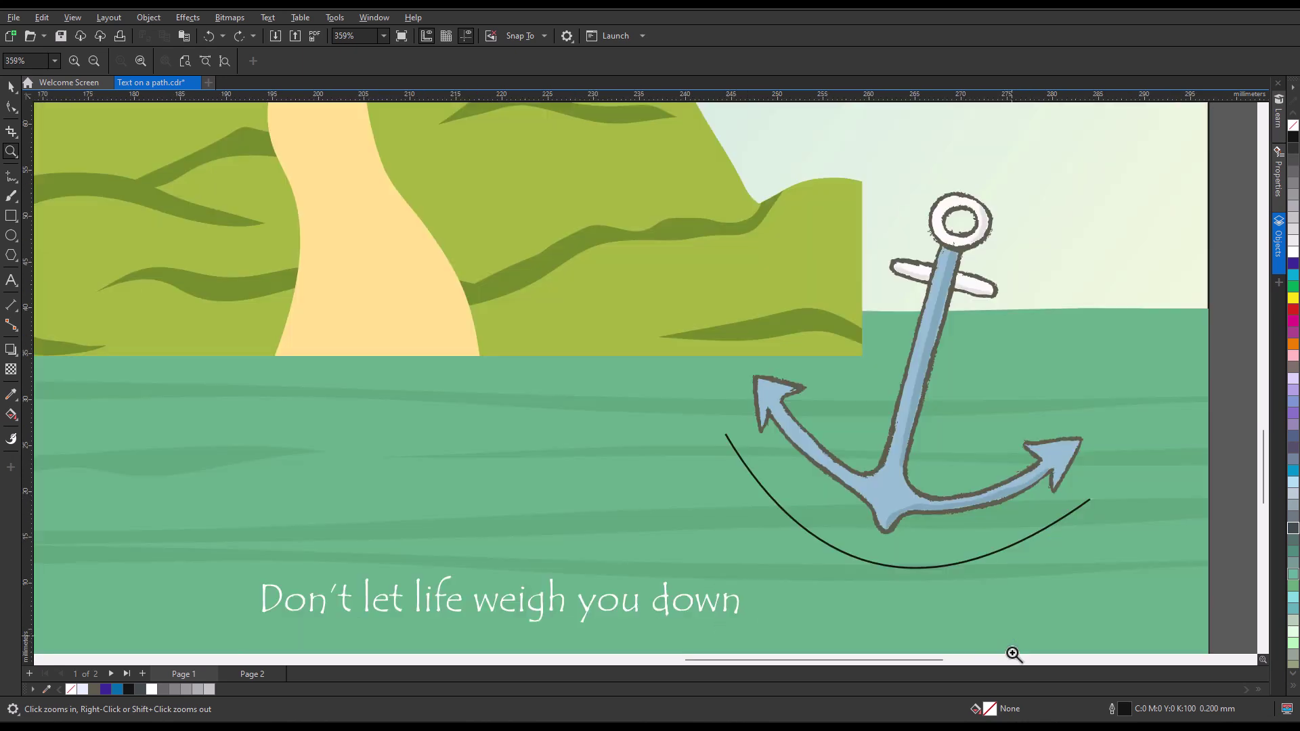
pyautogui.click(11, 86)
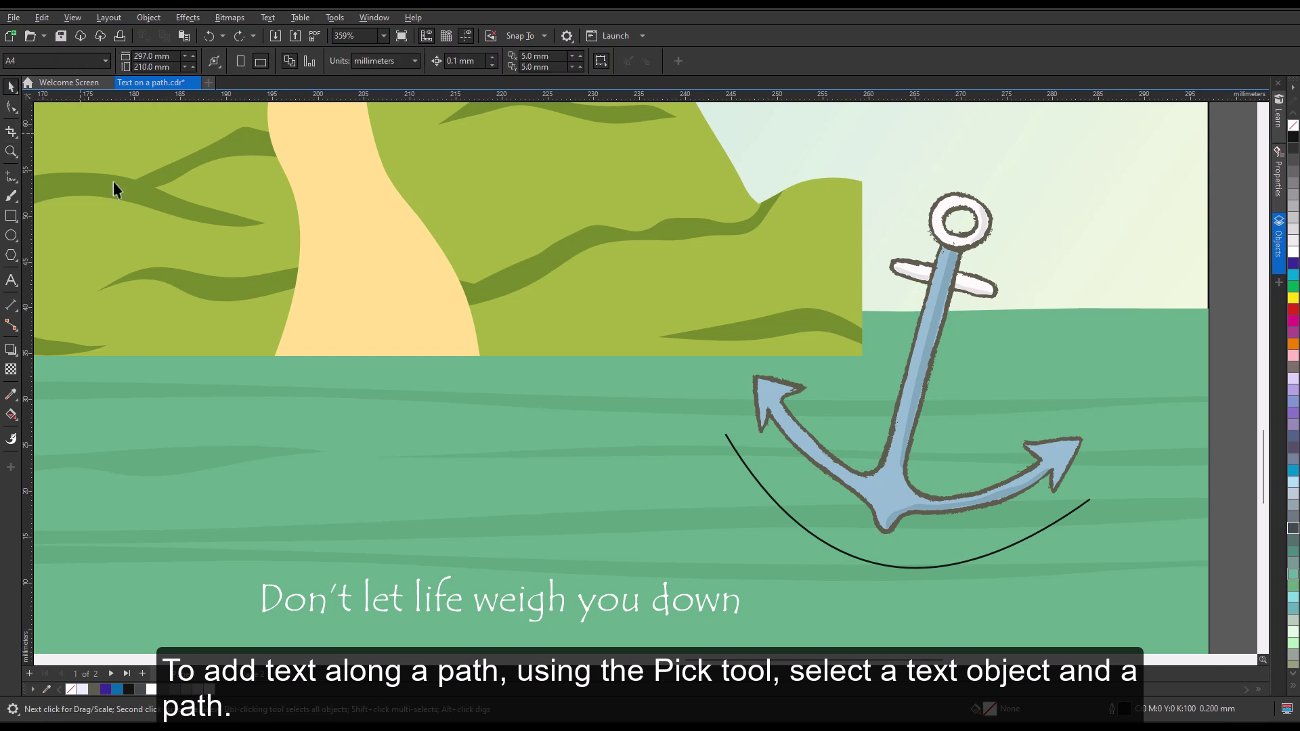
pyautogui.click(667, 616)
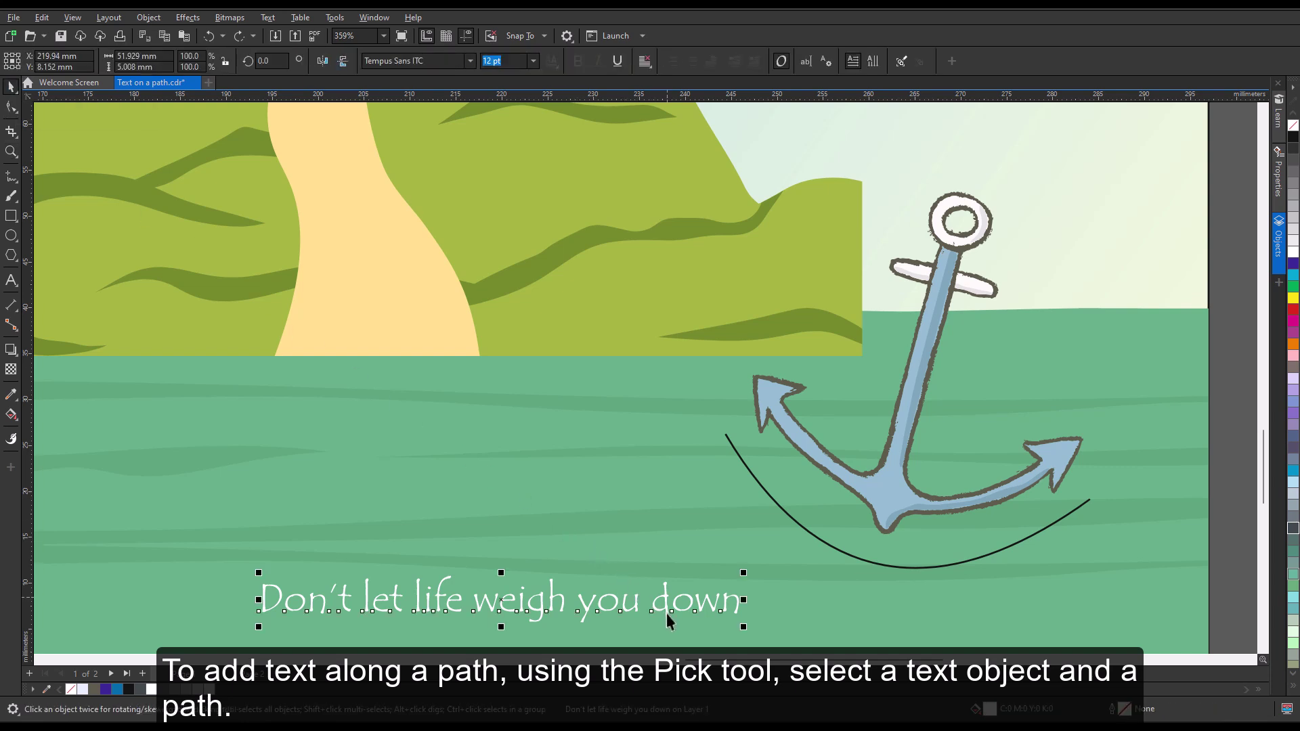
pyautogui.keyDown('shift'); pyautogui.click(802, 542); pyautogui.keyUp('shift')
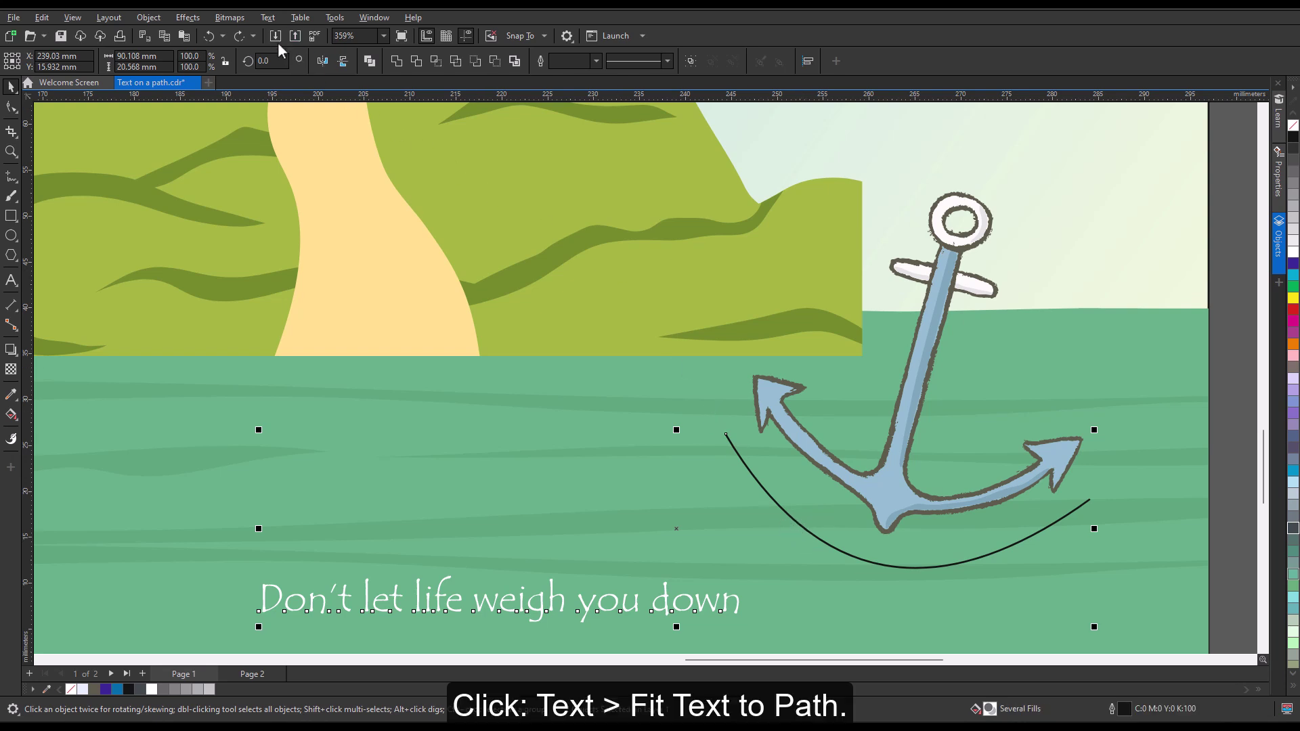
# Fit 'Don't let life weigh you down' to the curve under the anchor, pushed outside the arc
pyautogui.click(267, 17)
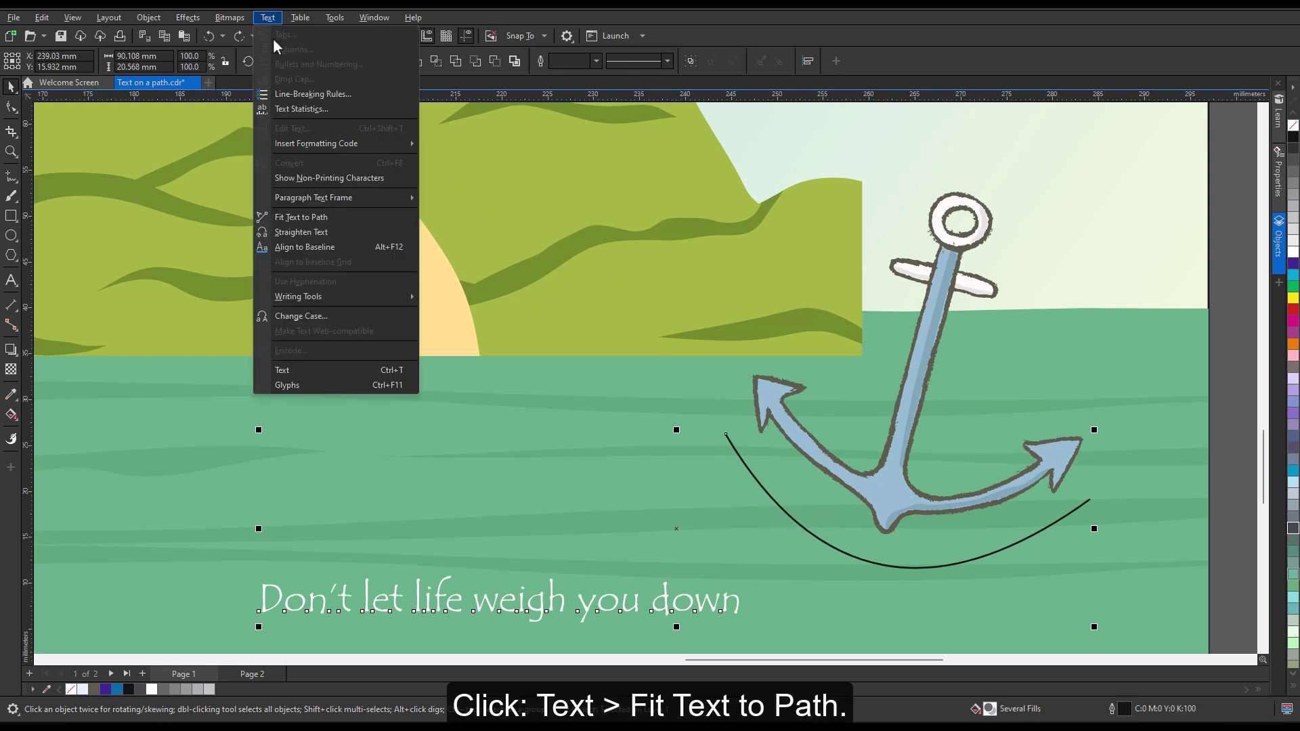
pyautogui.click(378, 218)
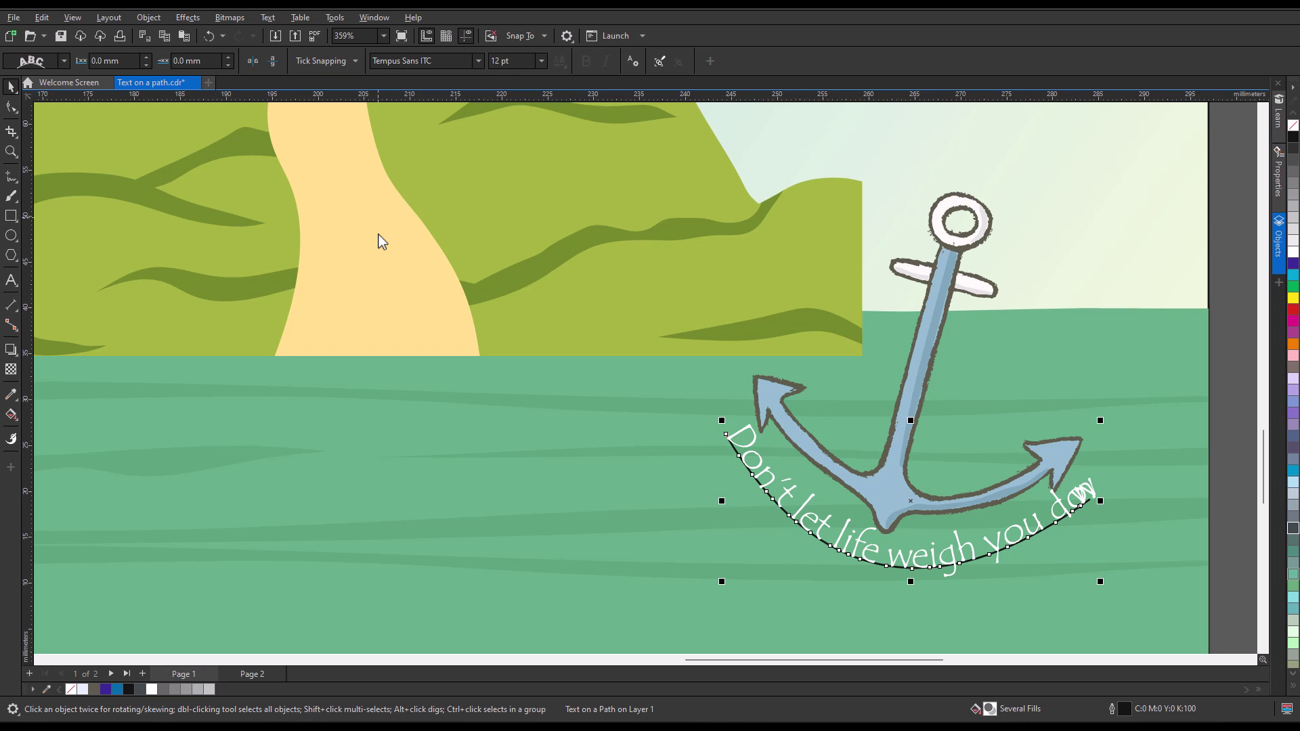
pyautogui.press('space')
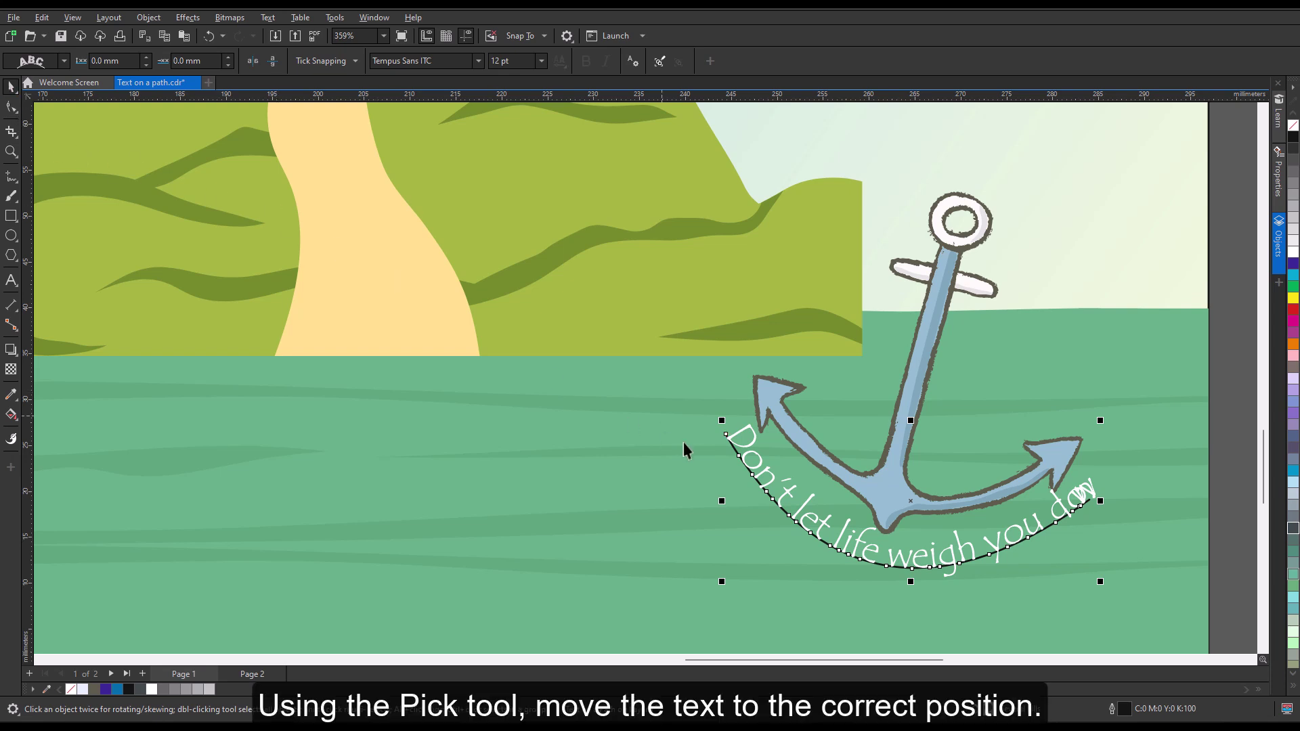
pyautogui.moveTo(897, 573); pyautogui.dragTo(870, 600)
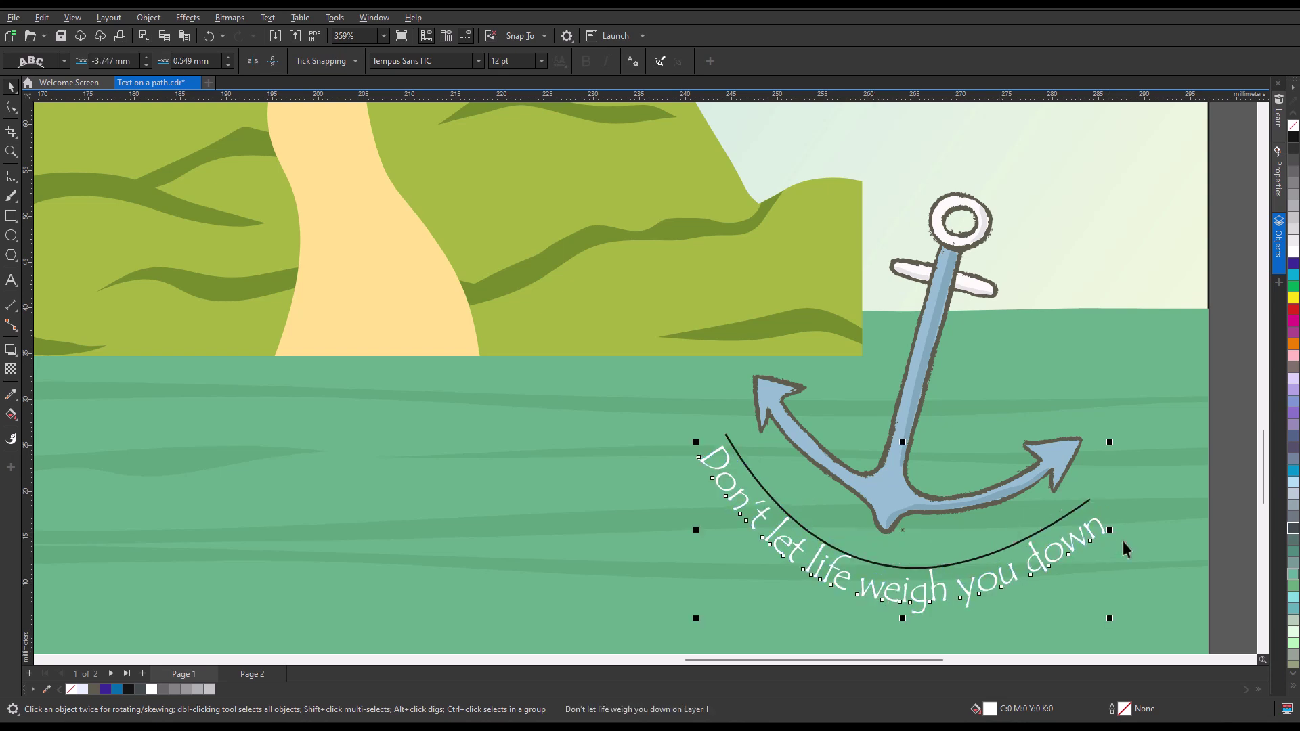
# Set the curve's outline to No Color so only the text remains visible
pyautogui.click(1244, 504)
pyautogui.click(1082, 527)
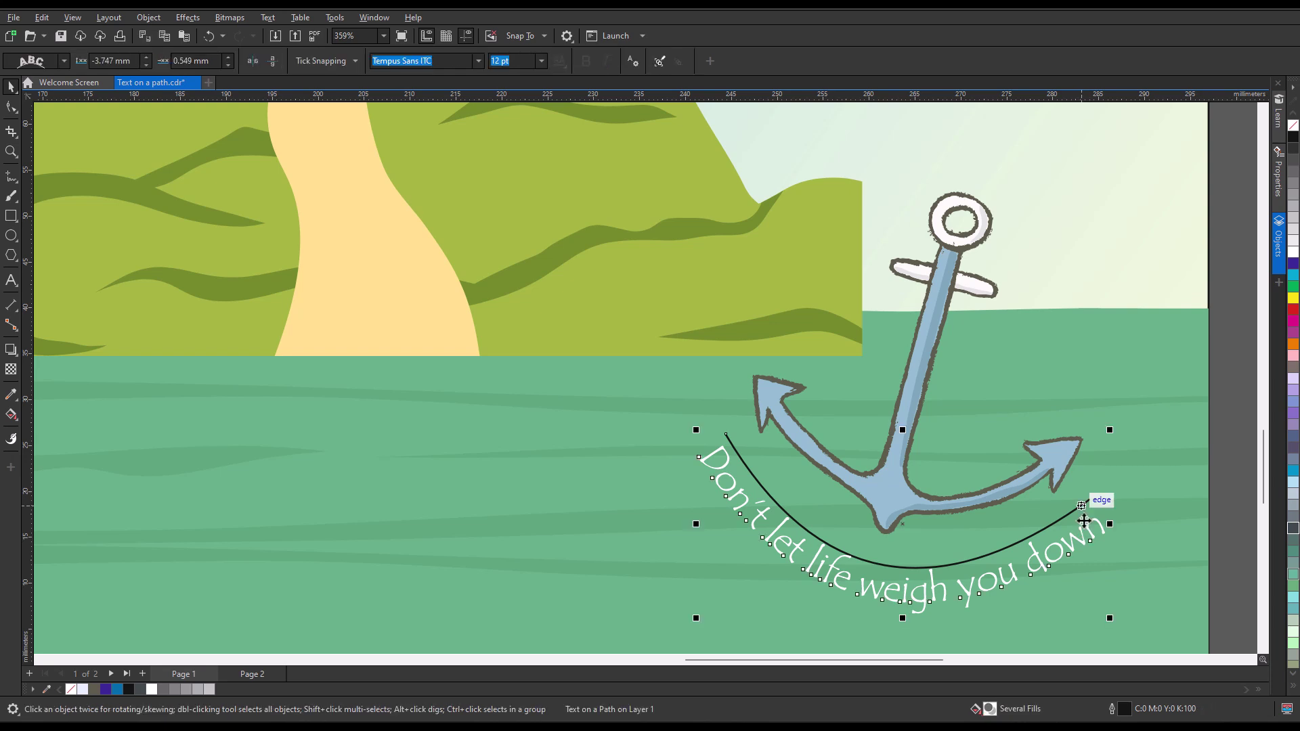
pyautogui.rightClick(1293, 125)
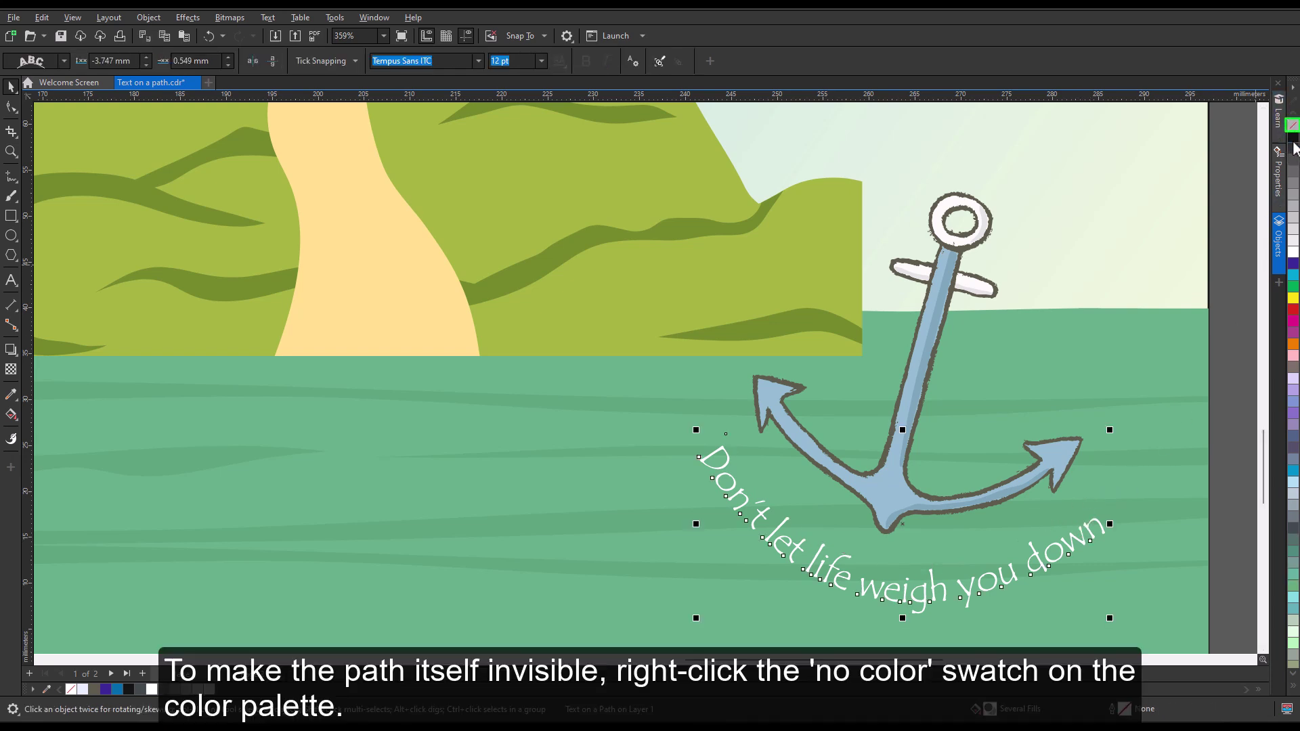
pyautogui.click(1234, 440)
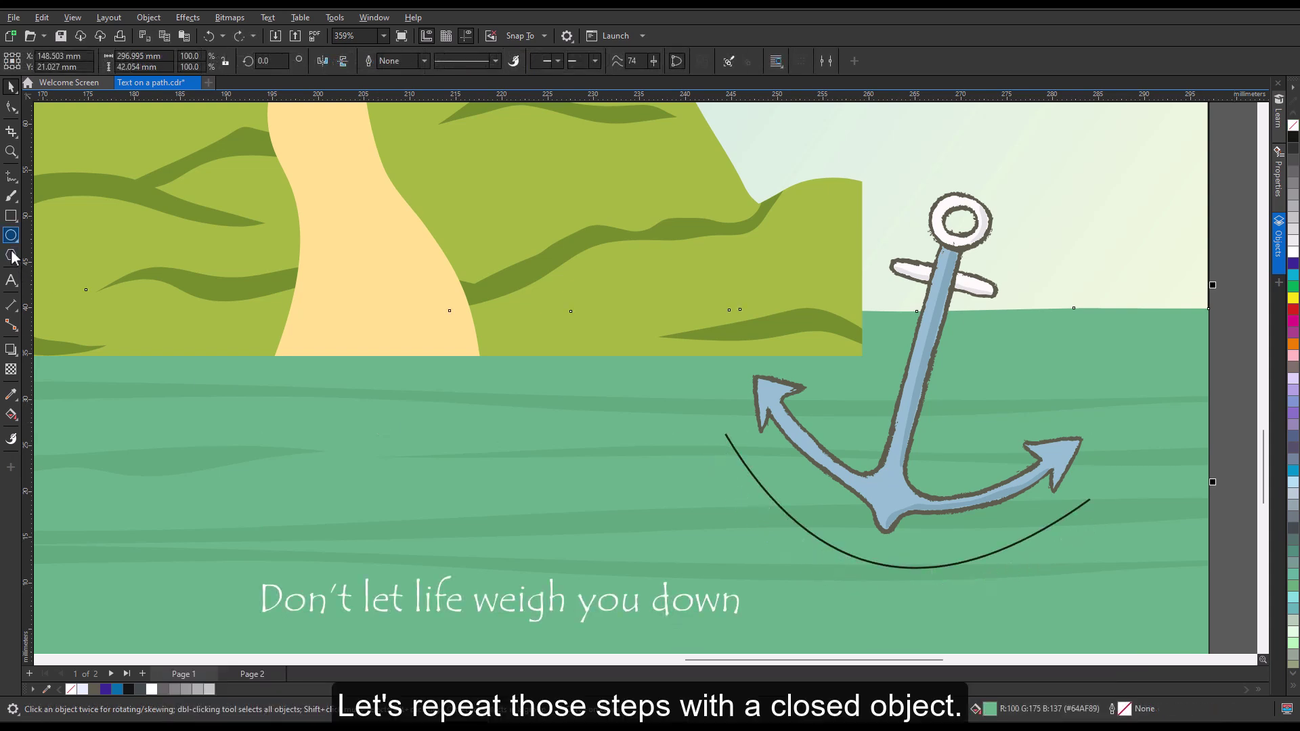
# Draw a large ellipse over the left of the scene and select it together with the text
pyautogui.click(10, 235)
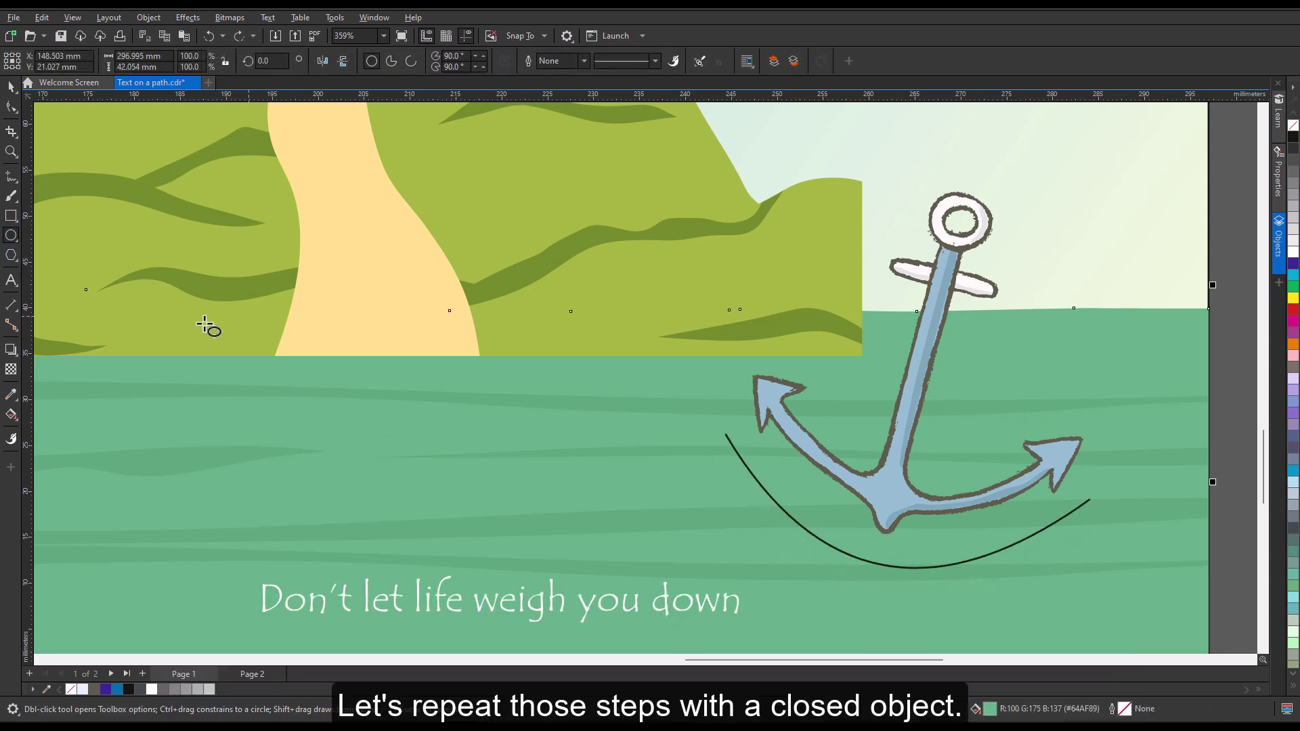
pyautogui.moveTo(168, 301); pyautogui.dragTo(652, 531)
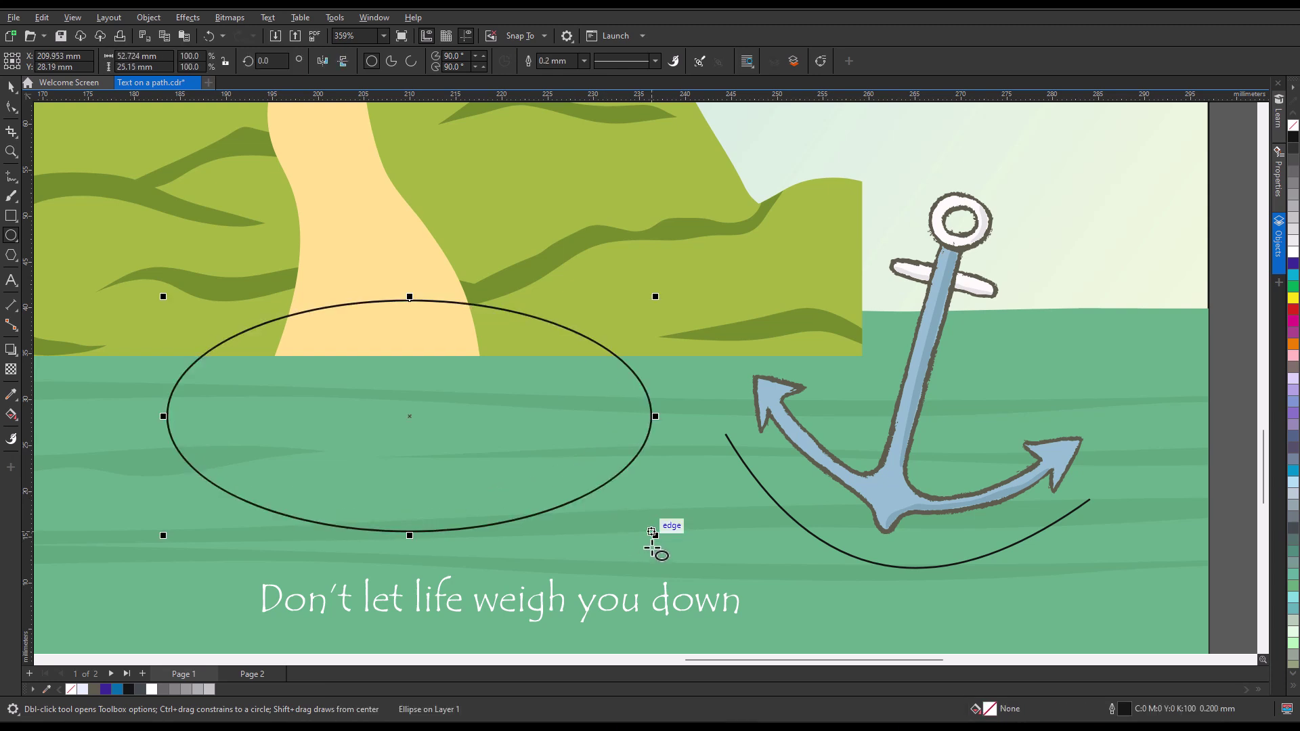
pyautogui.press('space')
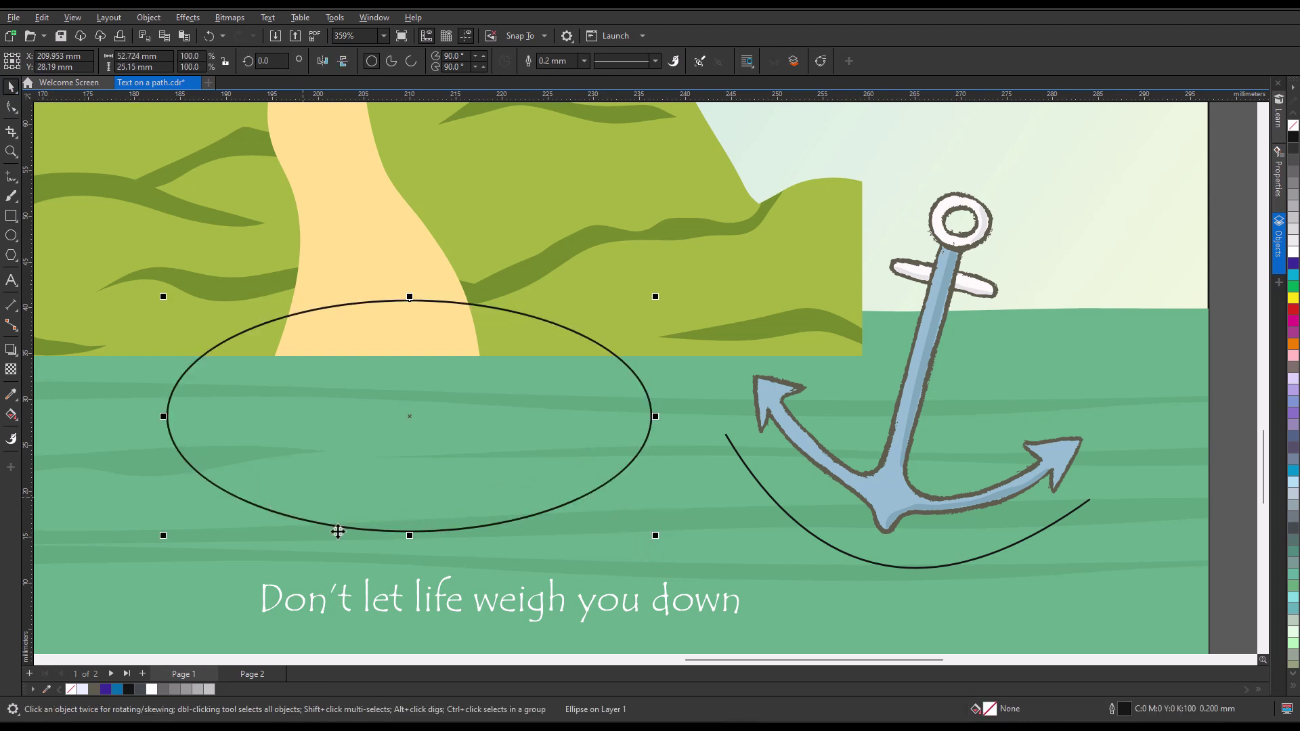
pyautogui.keyDown('shift'); pyautogui.click(441, 613); pyautogui.keyUp('shift')
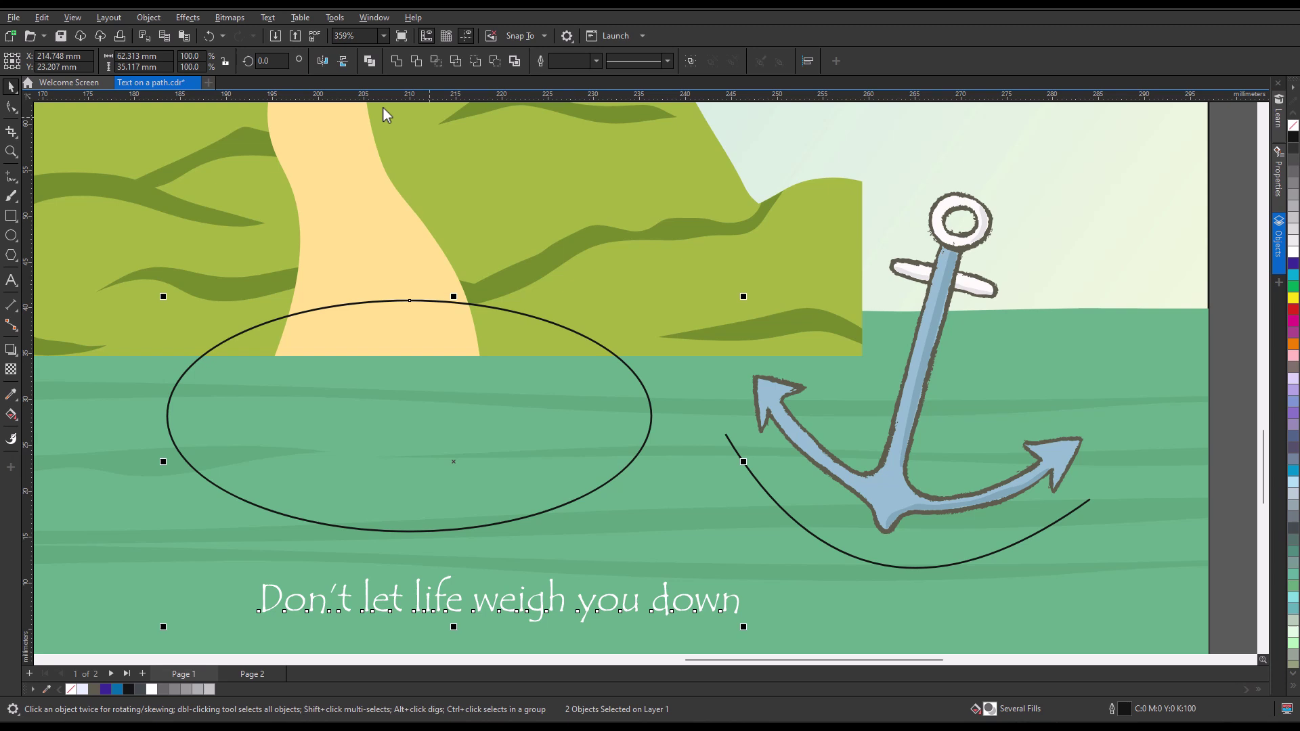
# Fit the text to the ellipse, move it to the underside, and flip it to read upright
pyautogui.click(268, 18)
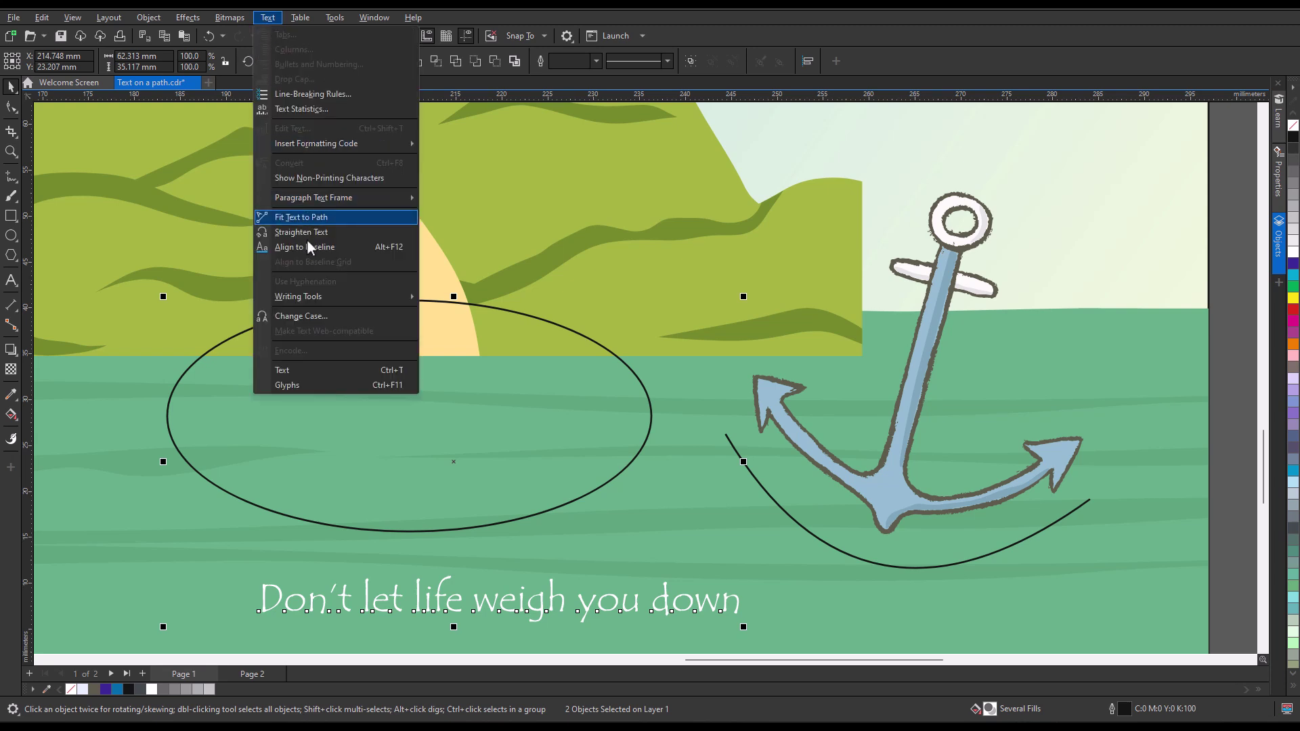
pyautogui.press('Return')
pyautogui.moveTo(397, 309); pyautogui.dragTo(424, 574)
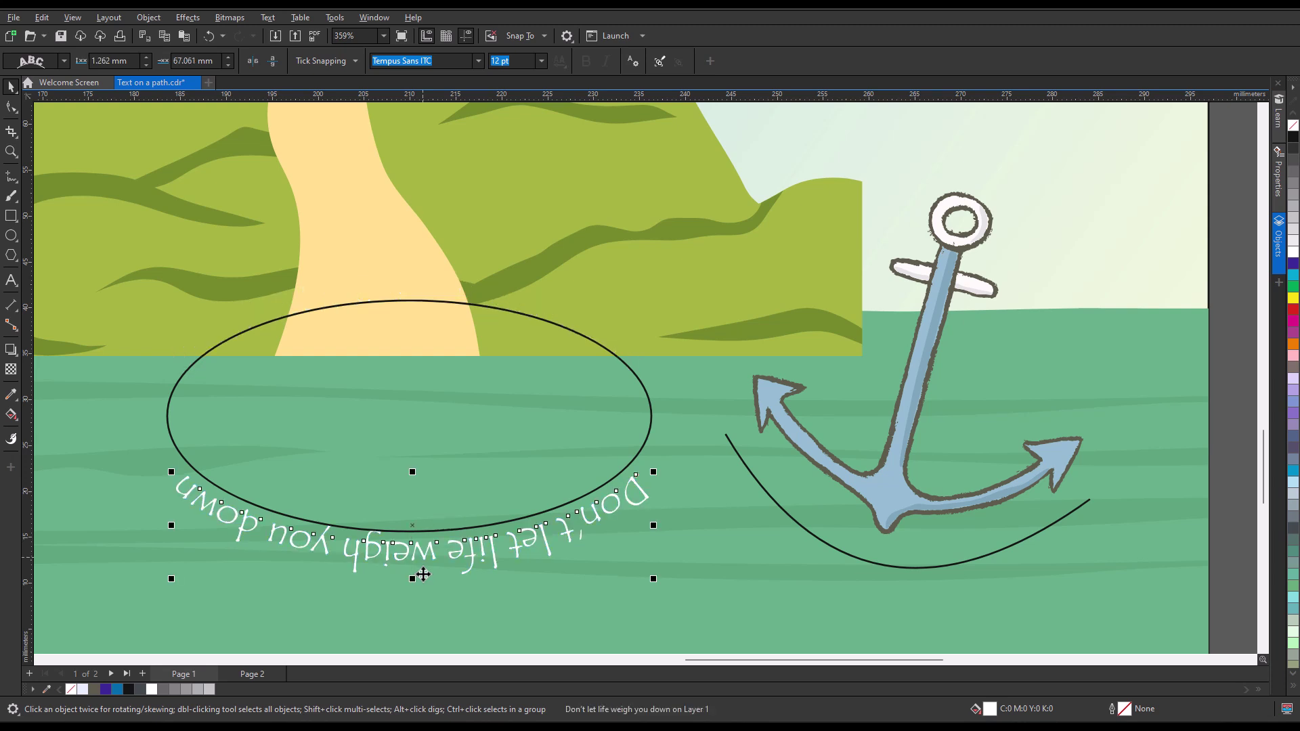
pyautogui.click(272, 61)
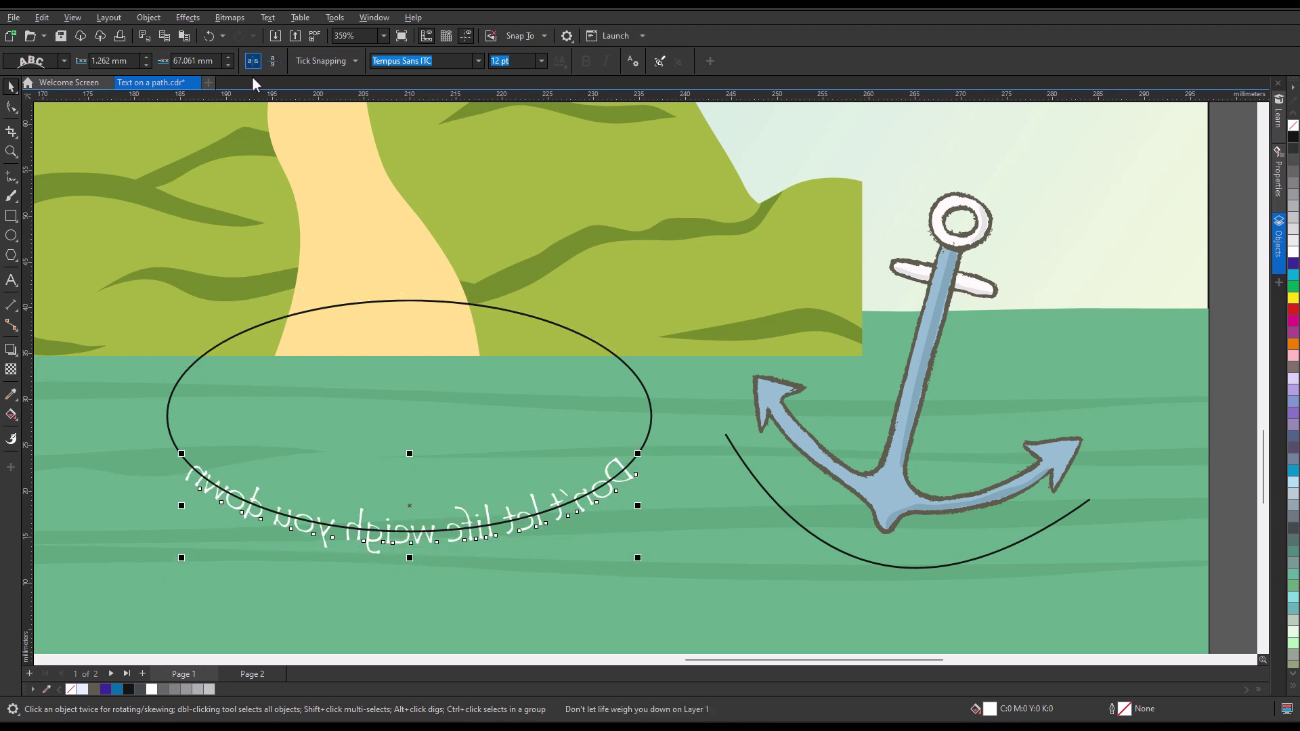
pyautogui.moveTo(410, 535); pyautogui.dragTo(404, 555)
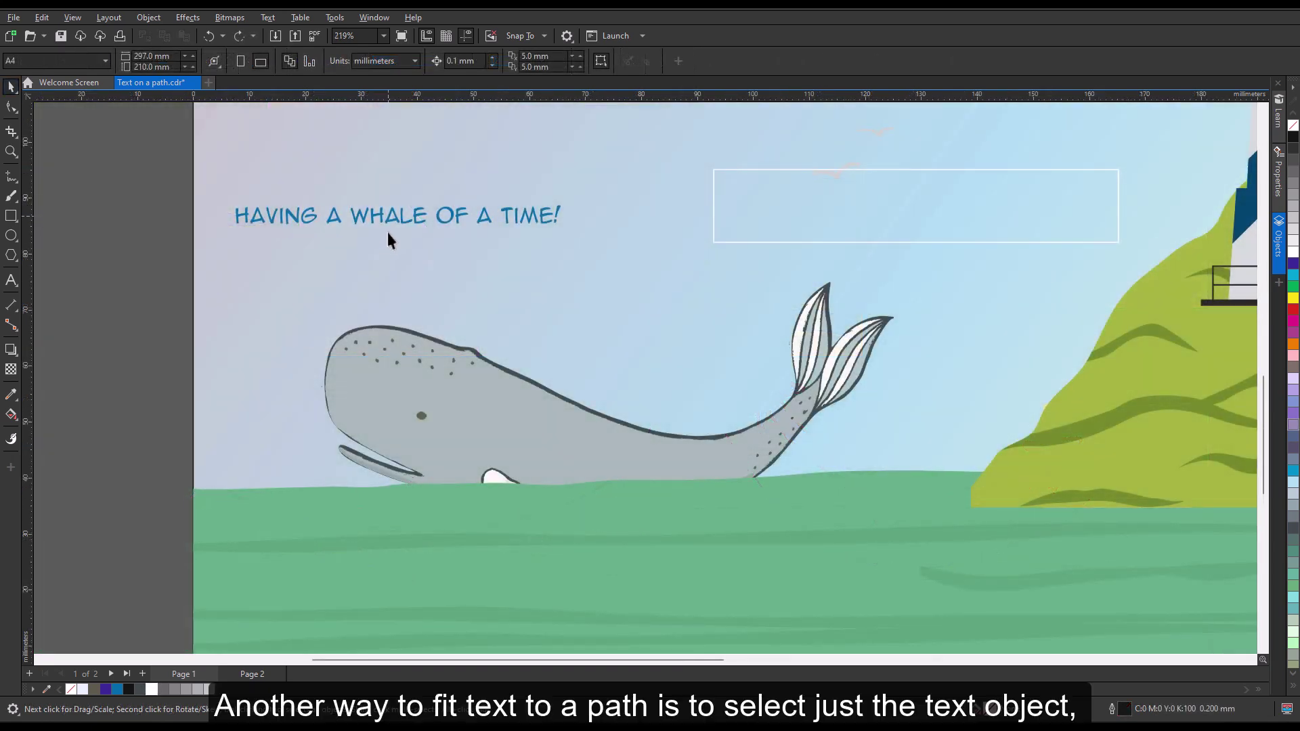
# Fit the HAVING A WHALE OF A TIME! title to the whale's back, undoing a mistaken fit to the rectangle
pyautogui.click(389, 230)
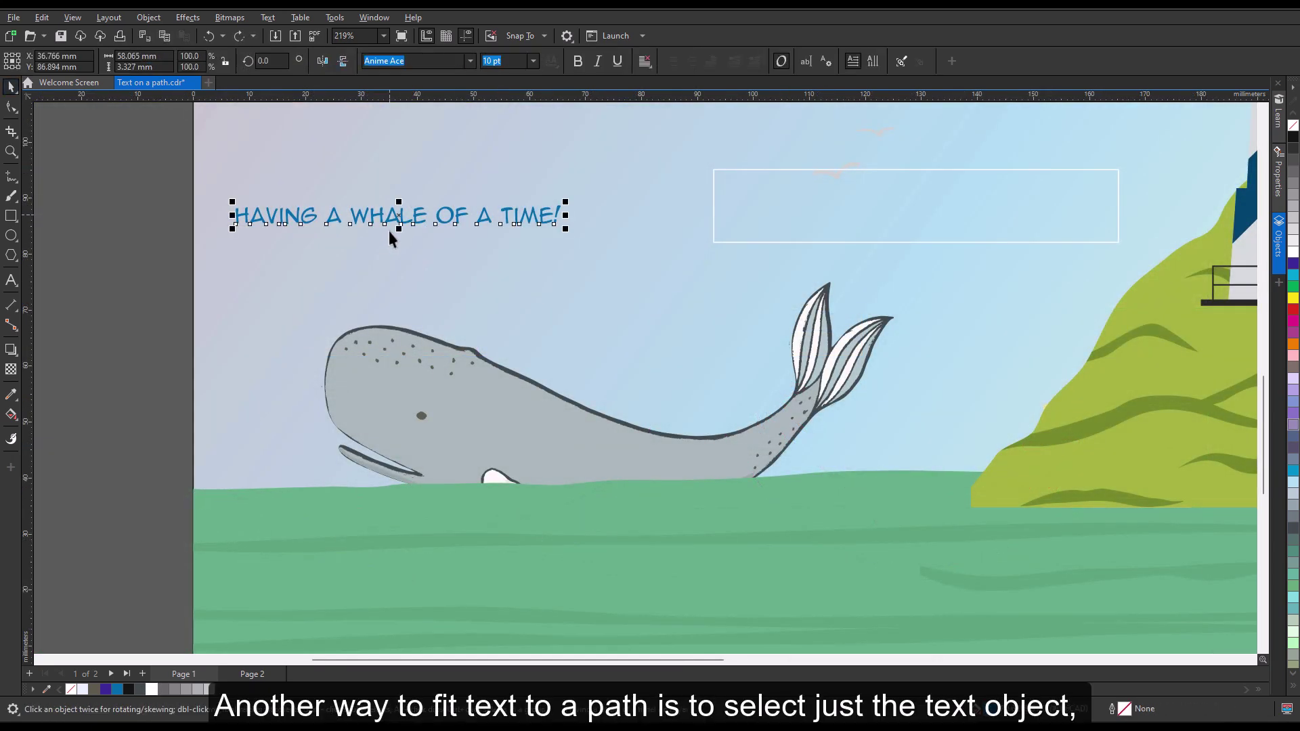
pyautogui.click(268, 17)
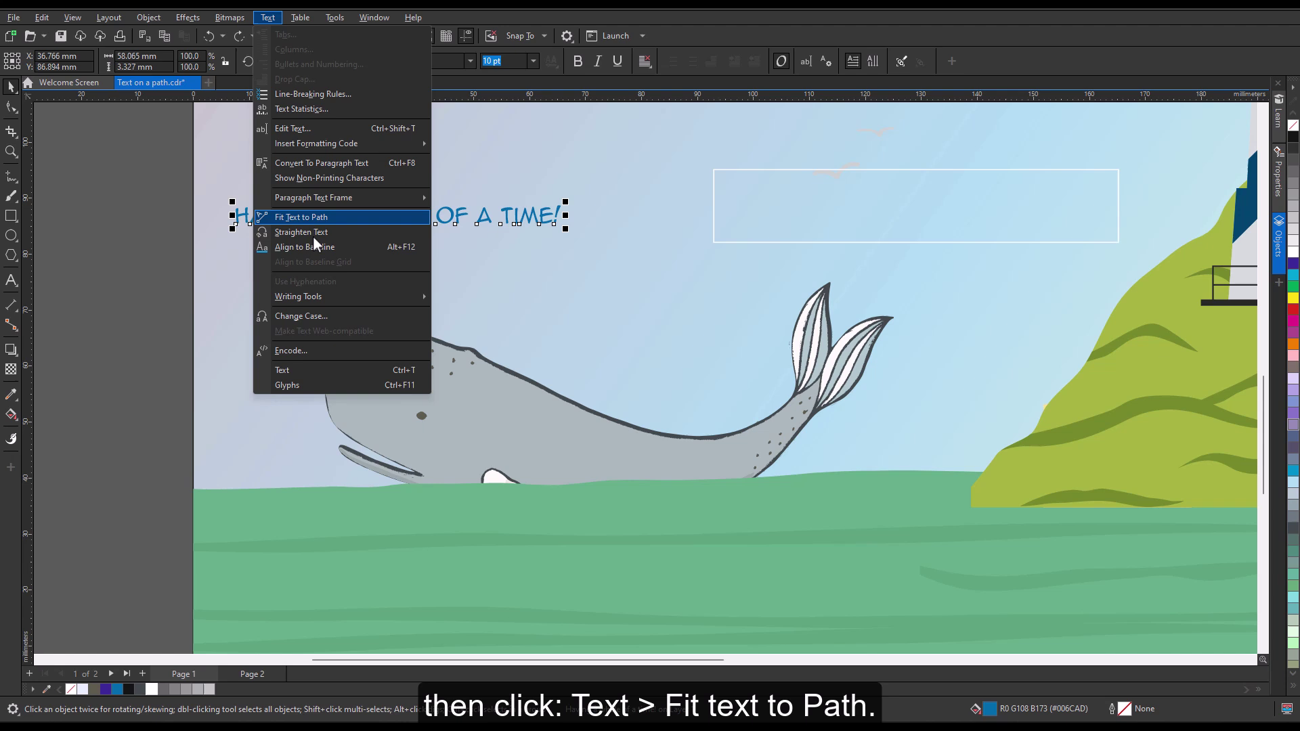
pyautogui.click(312, 217)
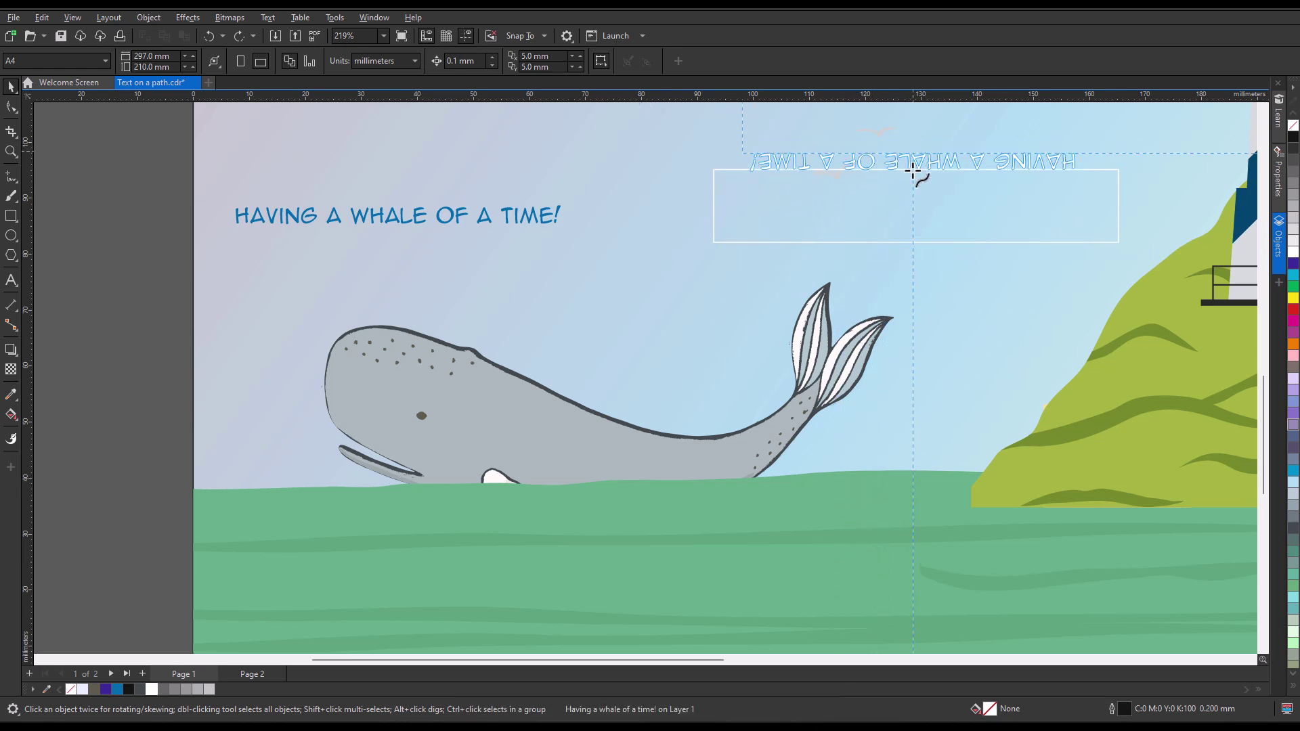
pyautogui.click(912, 214)
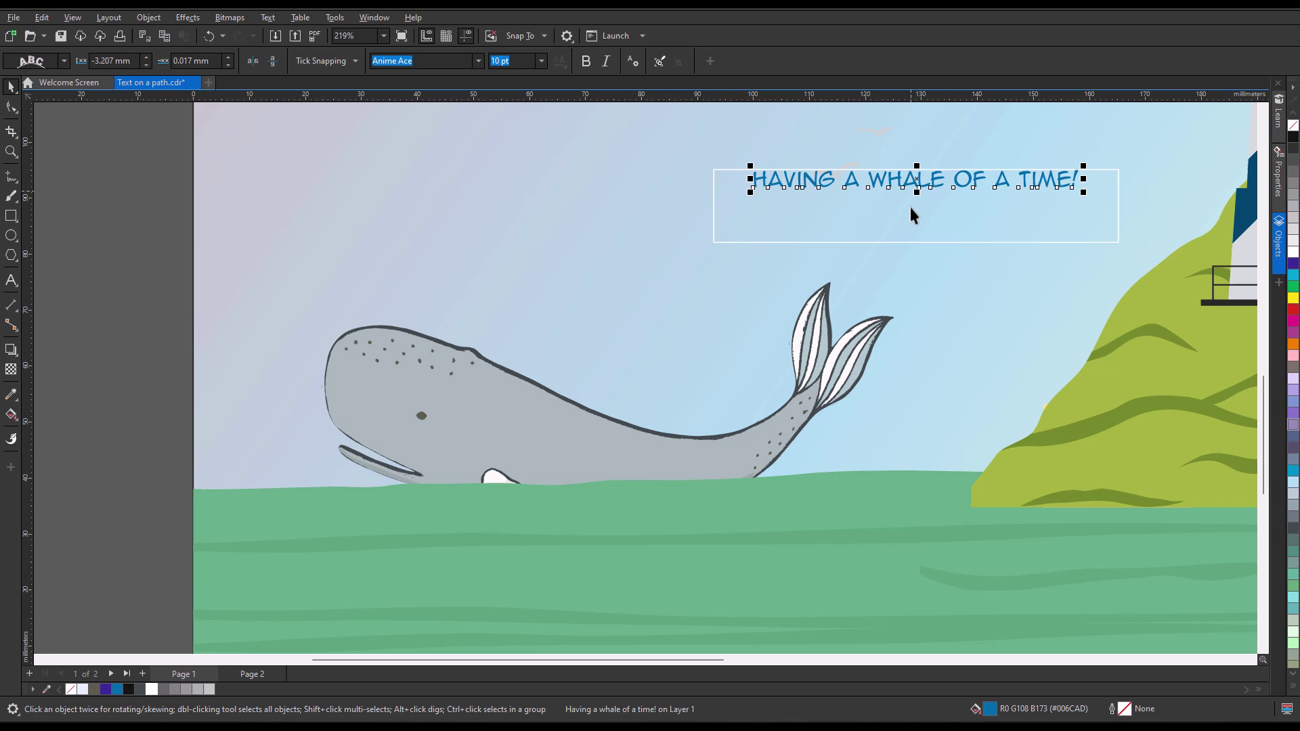
pyautogui.hotkey('ctrl', 'z')
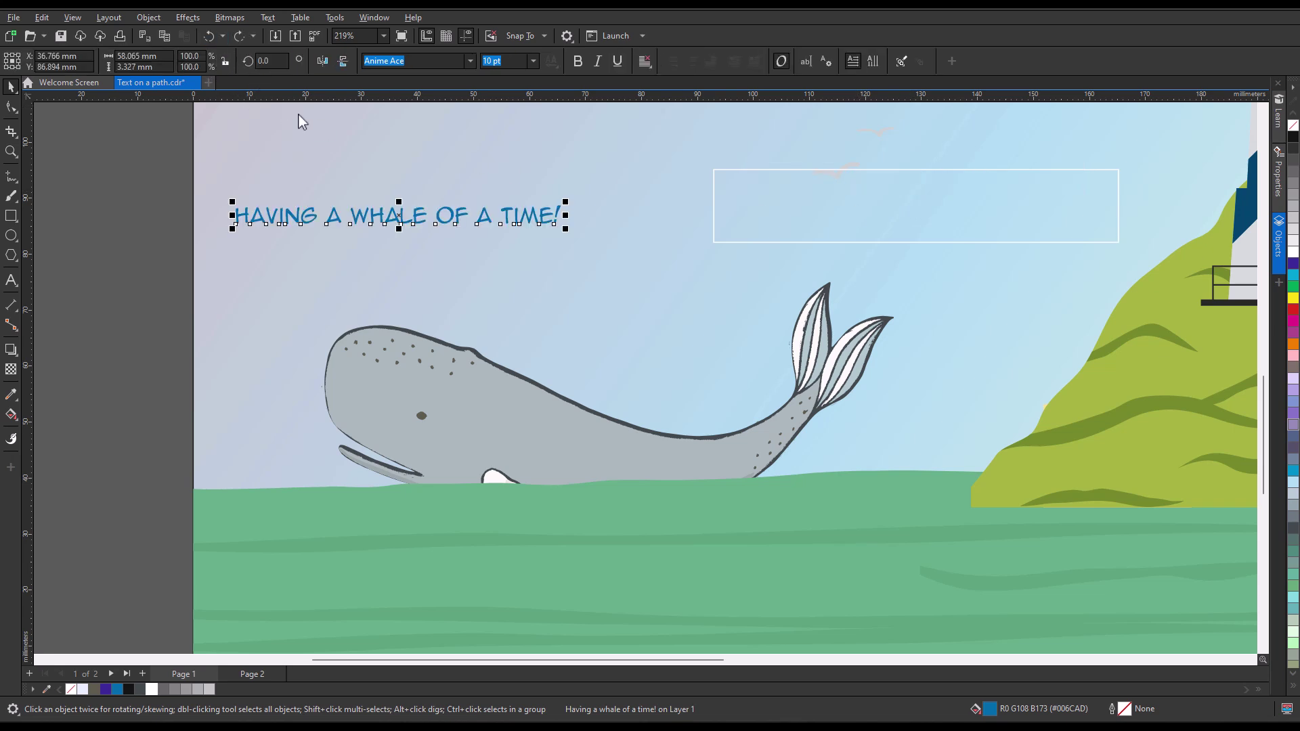
pyautogui.click(267, 17)
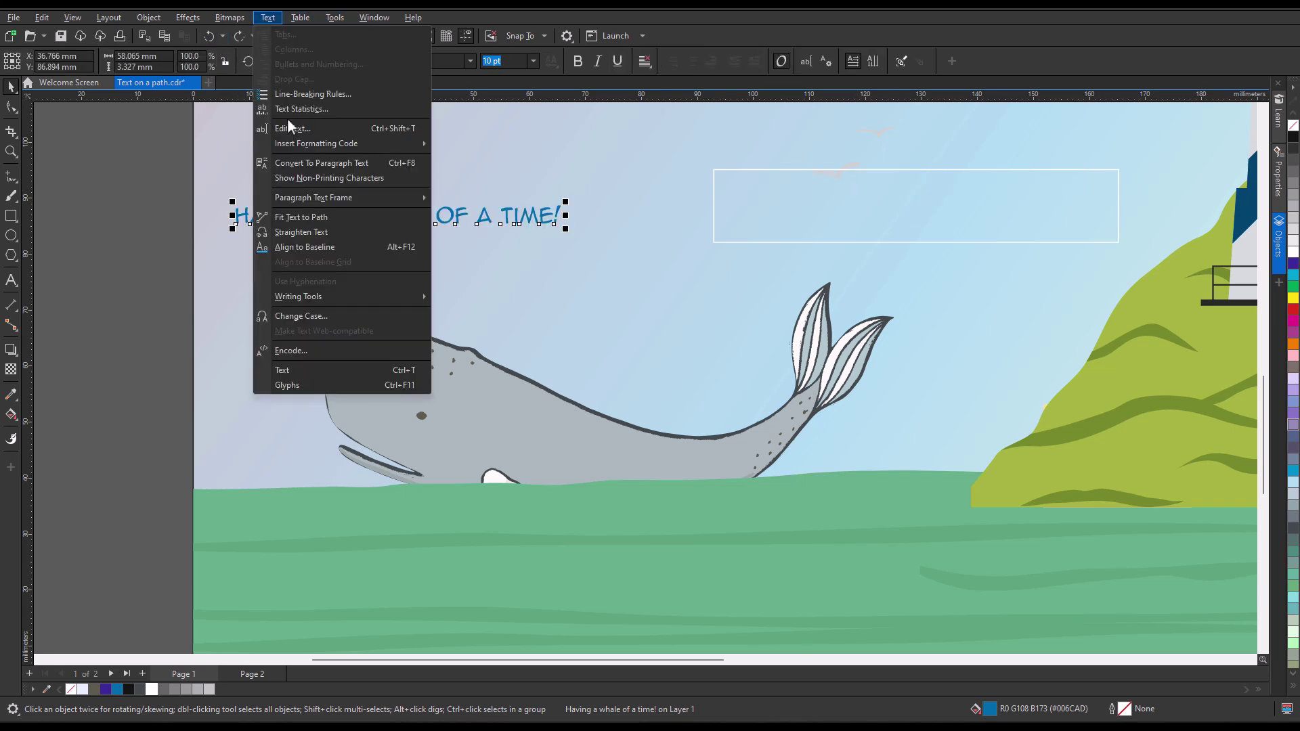
pyautogui.click(299, 217)
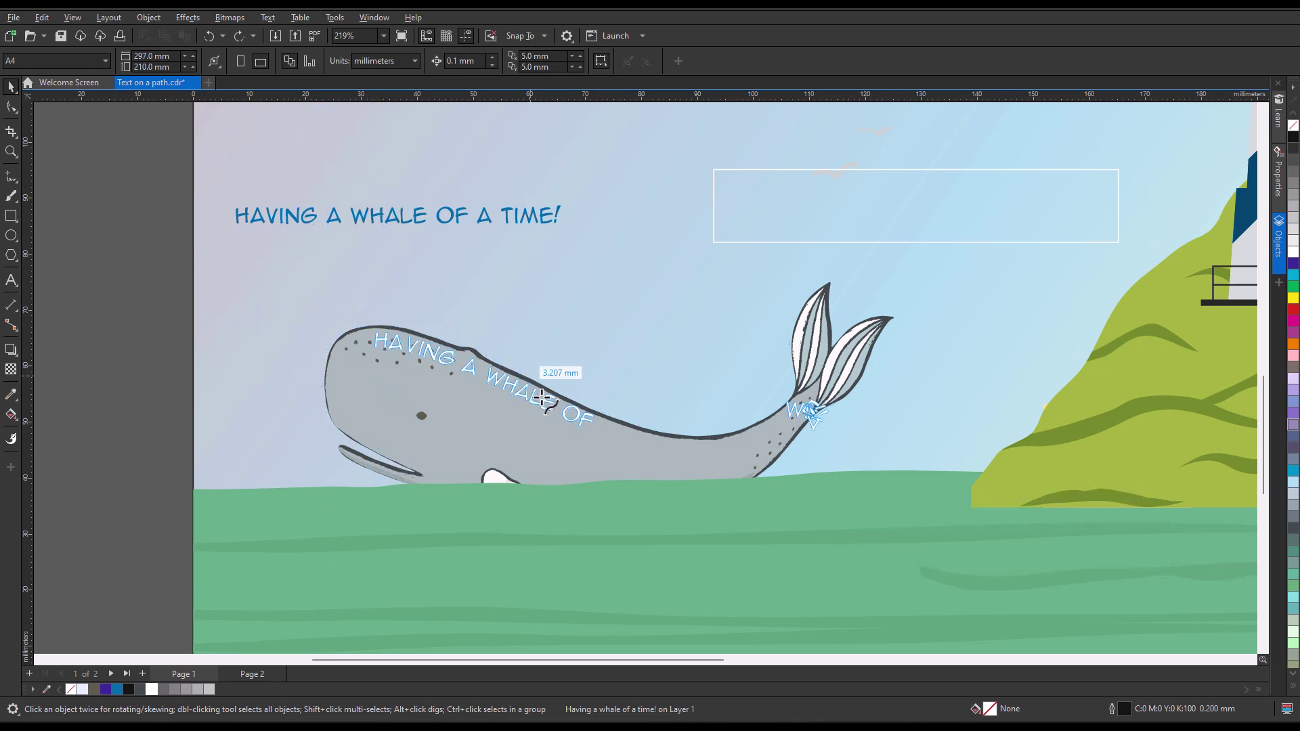
pyautogui.click(503, 389)
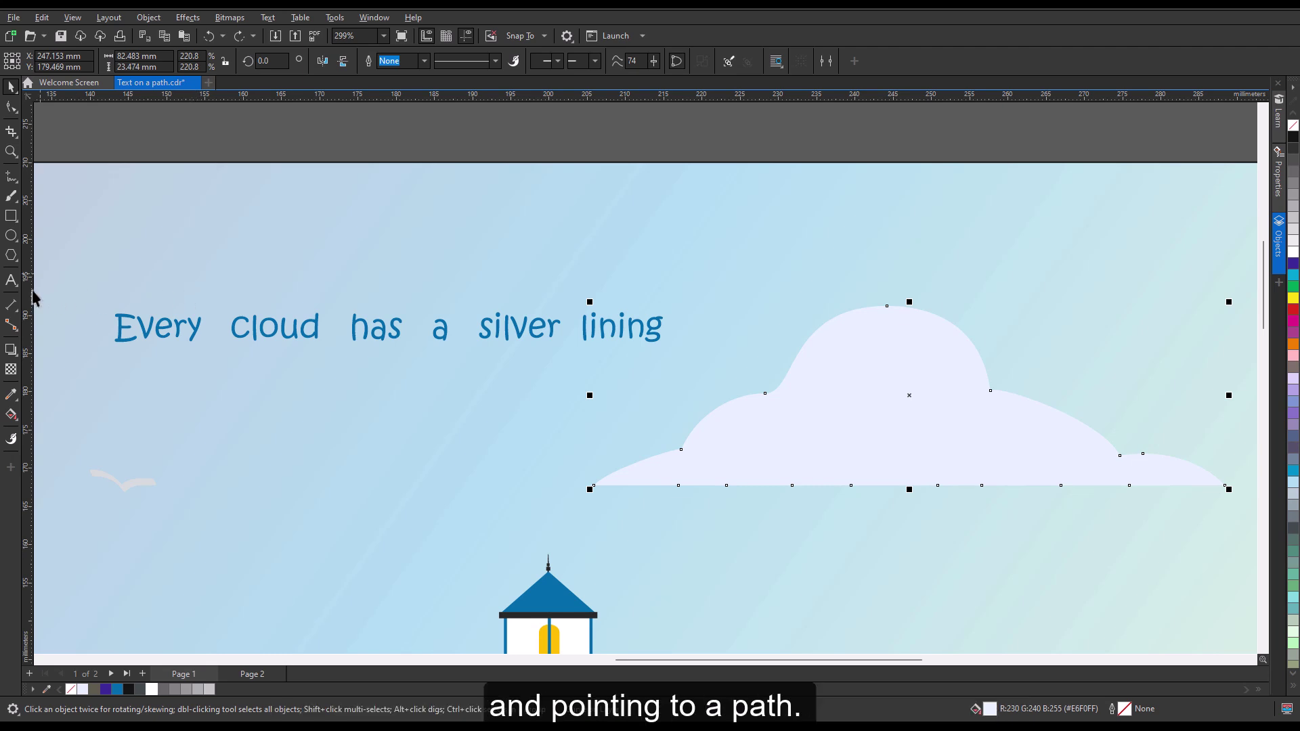
# Type 'Every cloud has a silver lining' along the cloud's edge
pyautogui.click(10, 298)
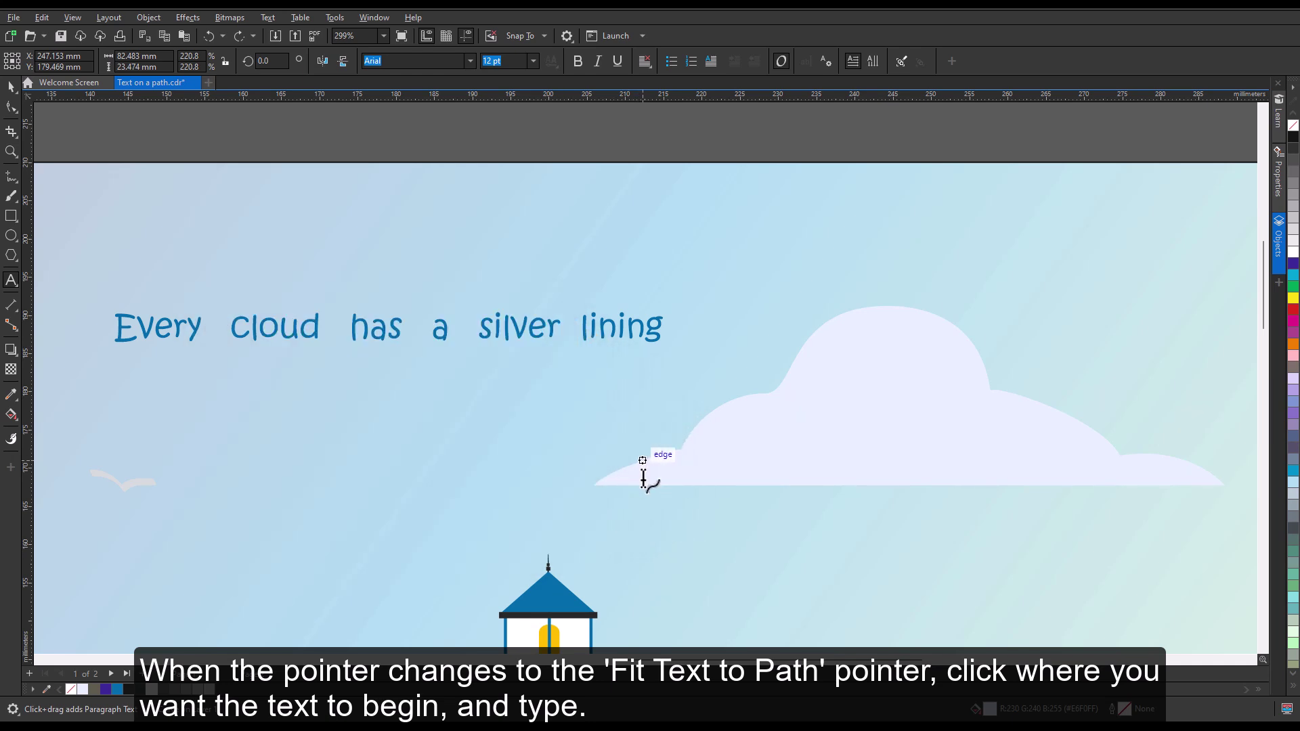
pyautogui.click(643, 474)
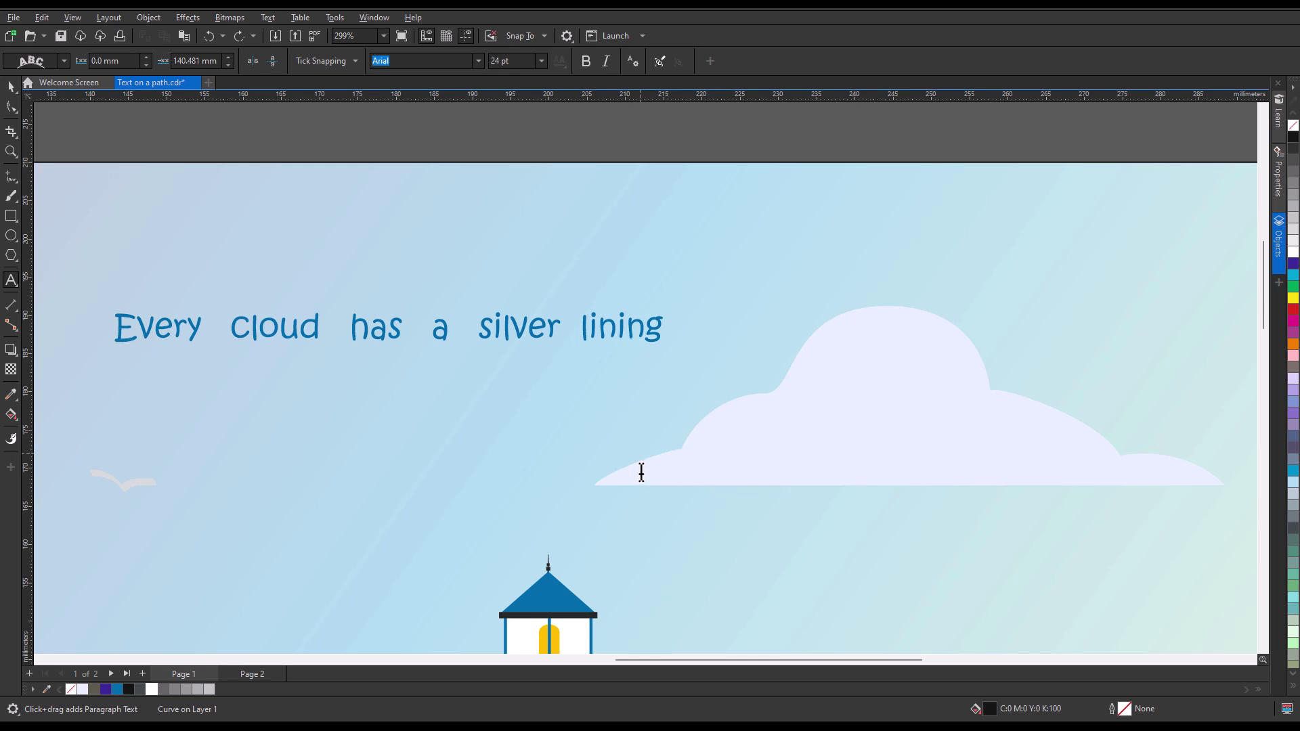
pyautogui.write('Every cloud has a s')
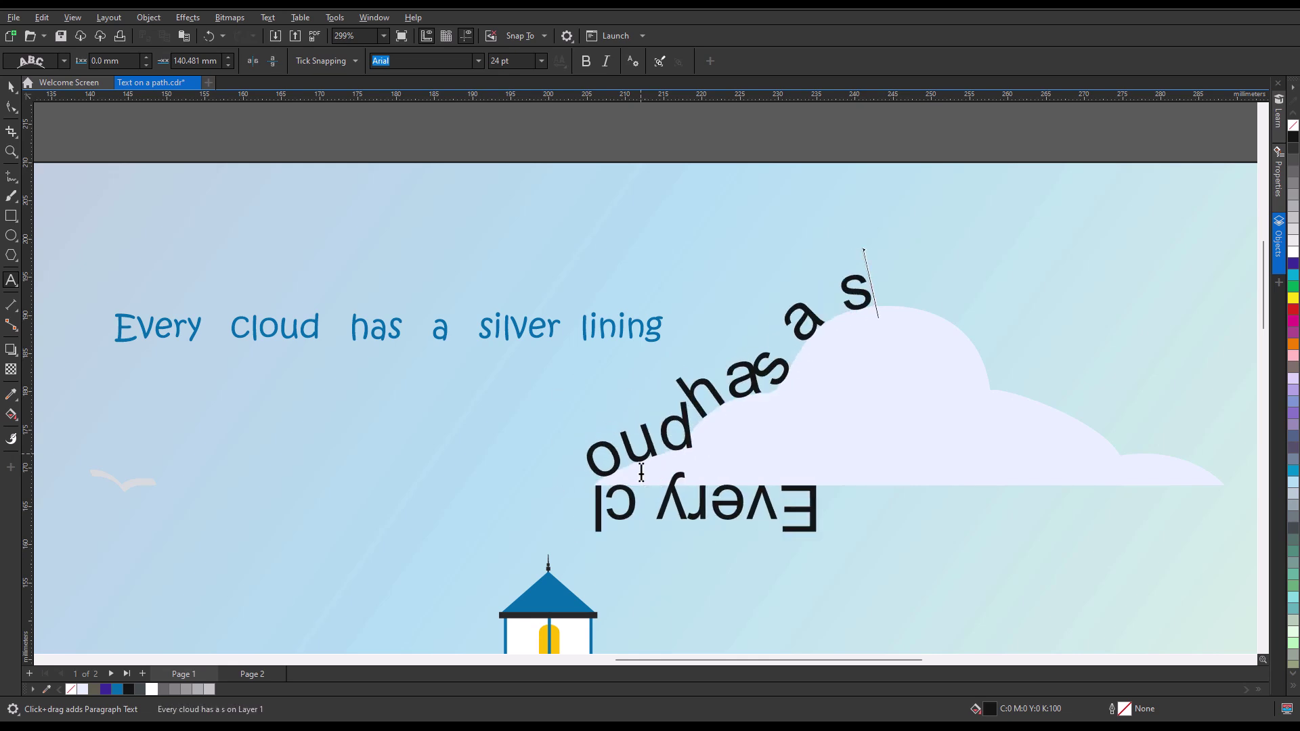
pyautogui.write('ilver lining')
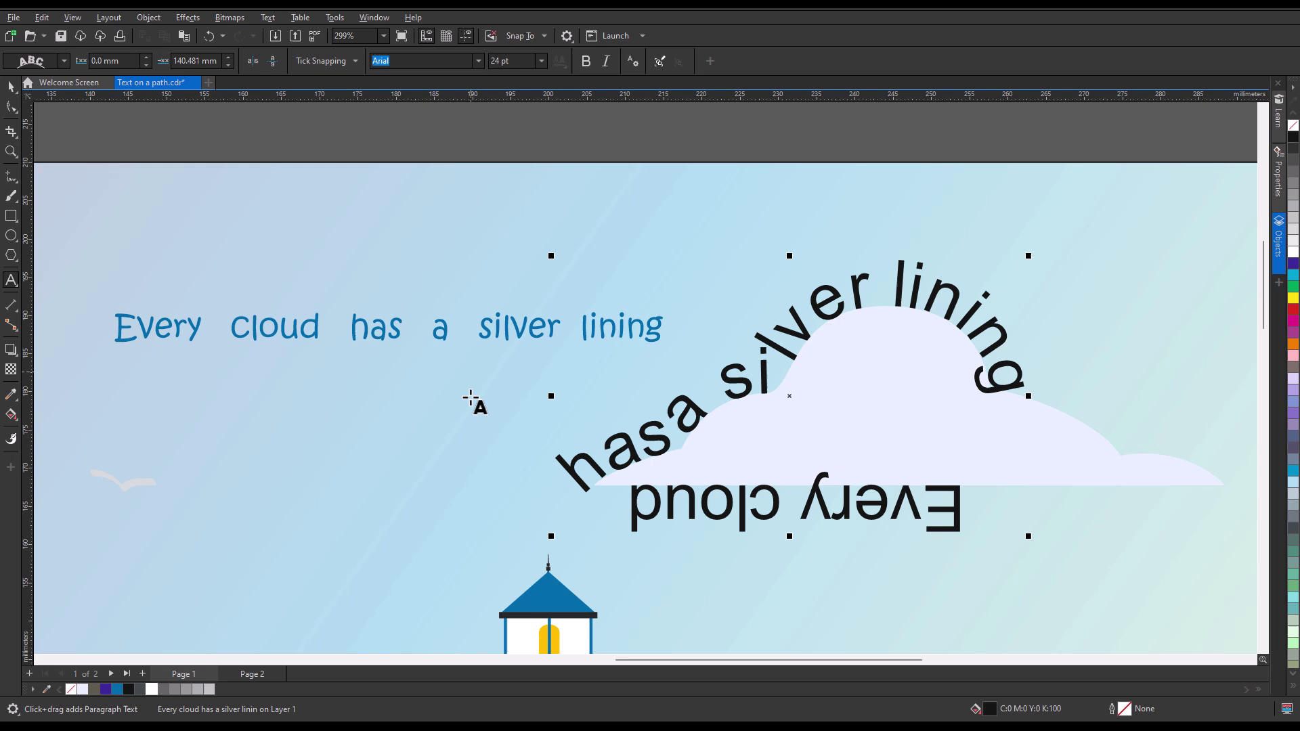
# Set the cloud text to 9 pt and slide it round to the top of the cloud
pyautogui.doubleClick(707, 396)
pyautogui.click(541, 61)
pyautogui.click(513, 132)
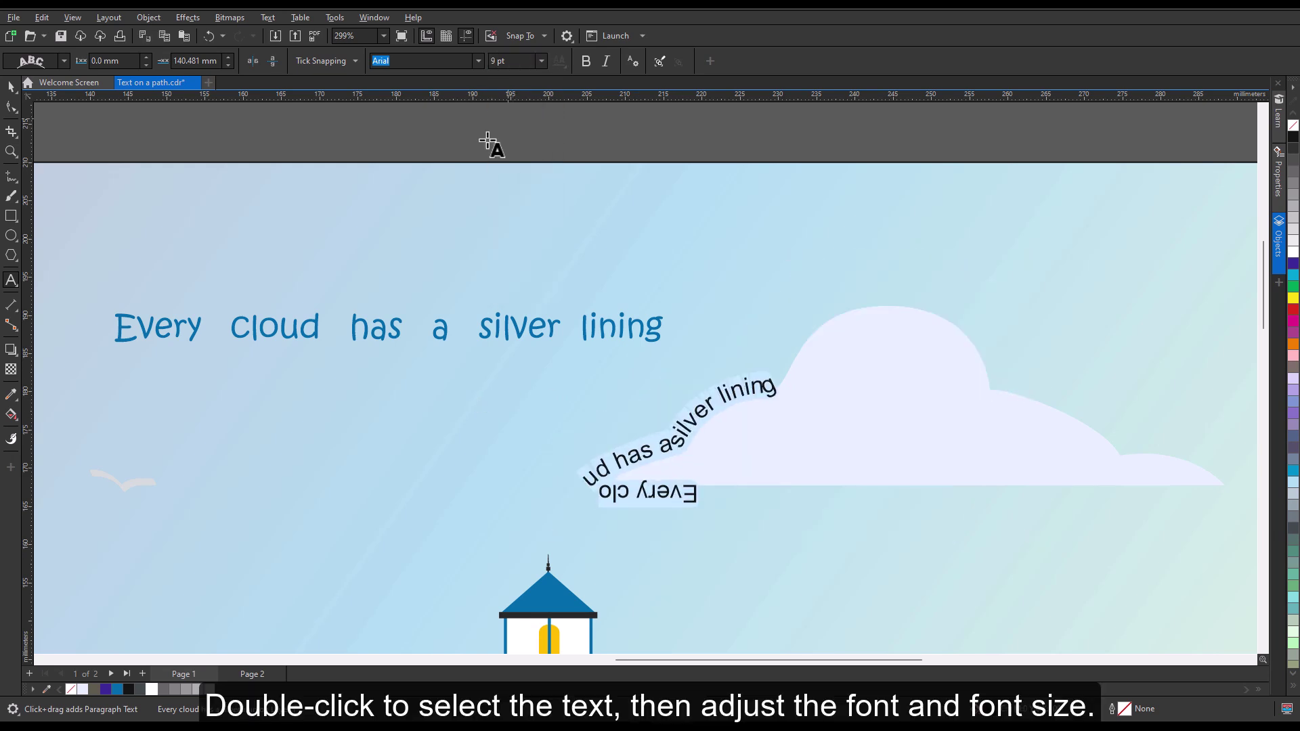
pyautogui.press('space')
pyautogui.moveTo(748, 391); pyautogui.dragTo(925, 298)
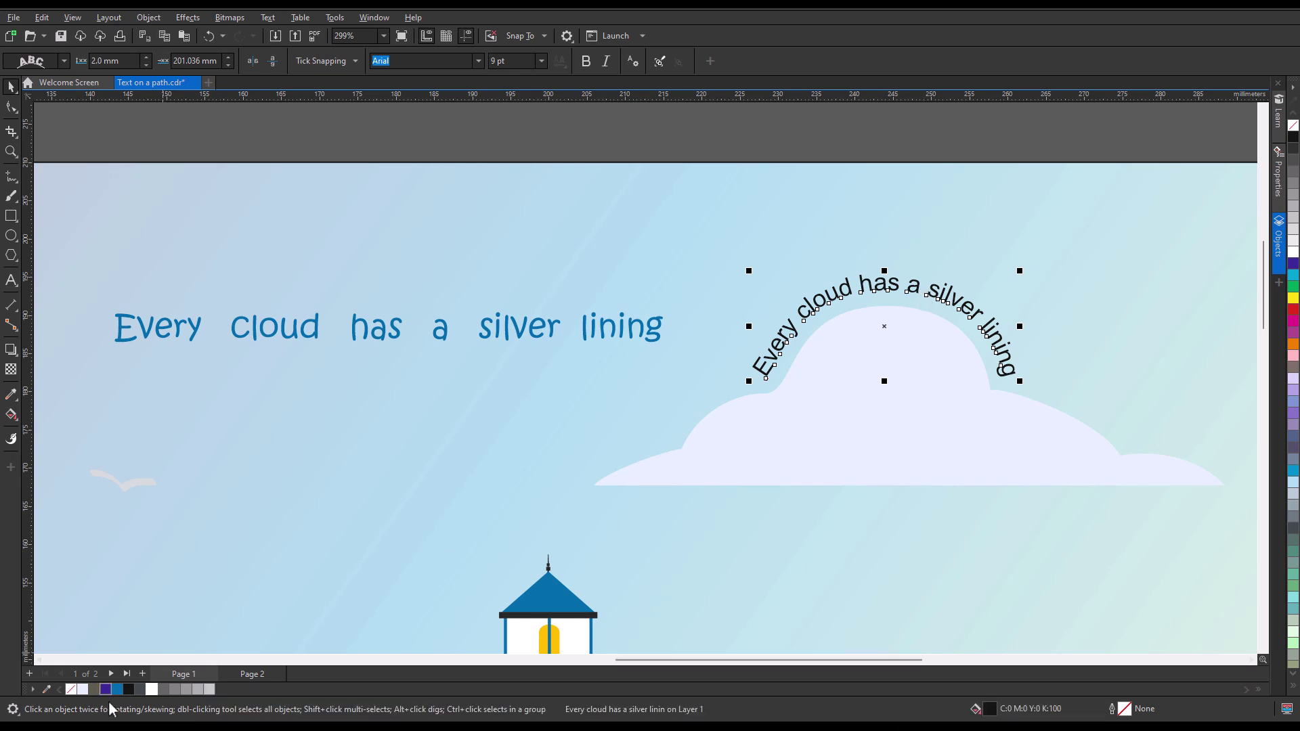
# Colour the cloud text blue, apply Kristen ITC, and lift it further above its path
pyautogui.click(116, 689)
pyautogui.click(478, 66)
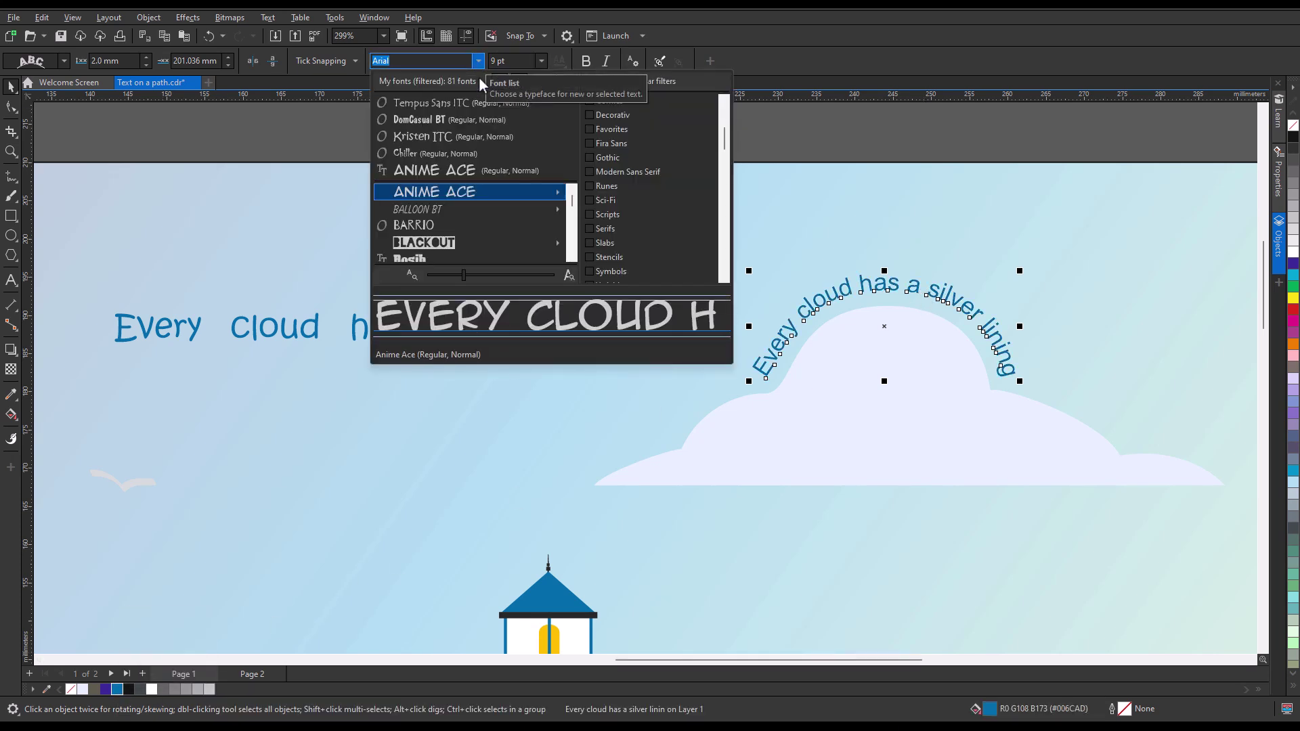
pyautogui.scroll(-5, 457, 210)
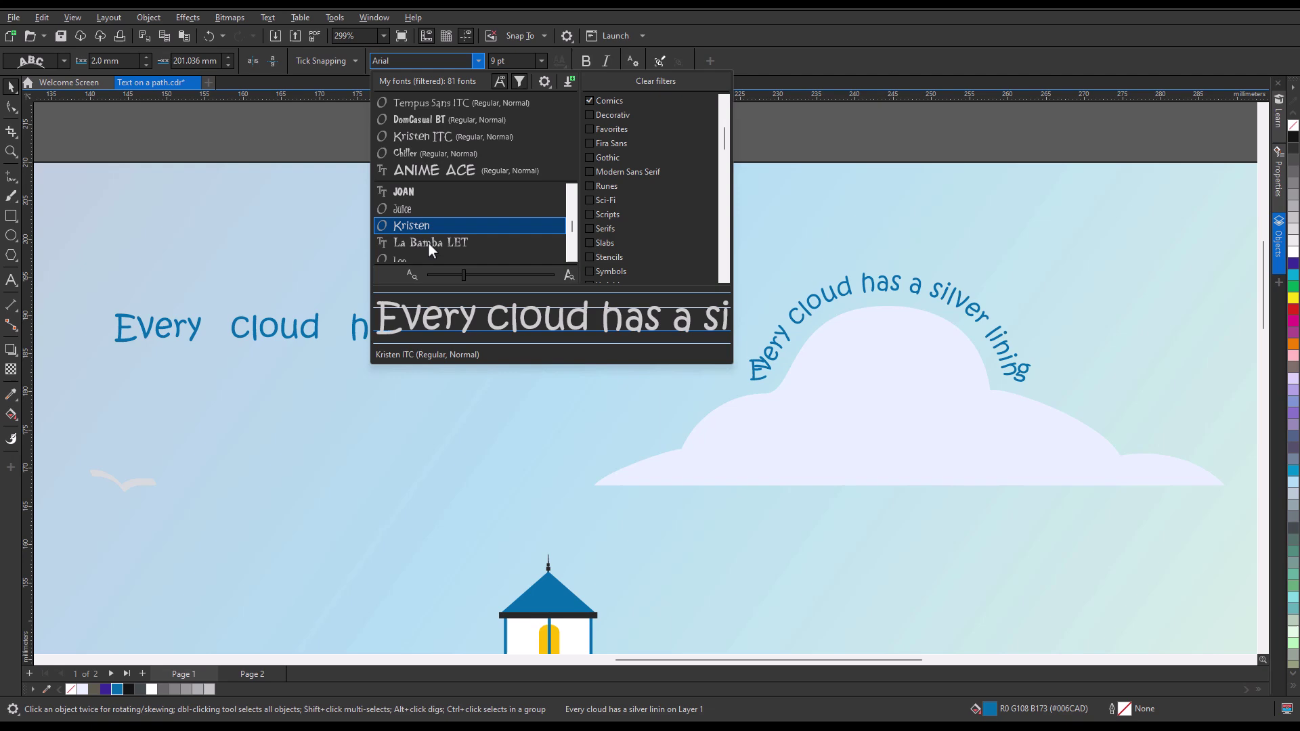
pyautogui.press('Return')
pyautogui.moveTo(892, 337); pyautogui.dragTo(892, 327)
pyautogui.click(1154, 347)
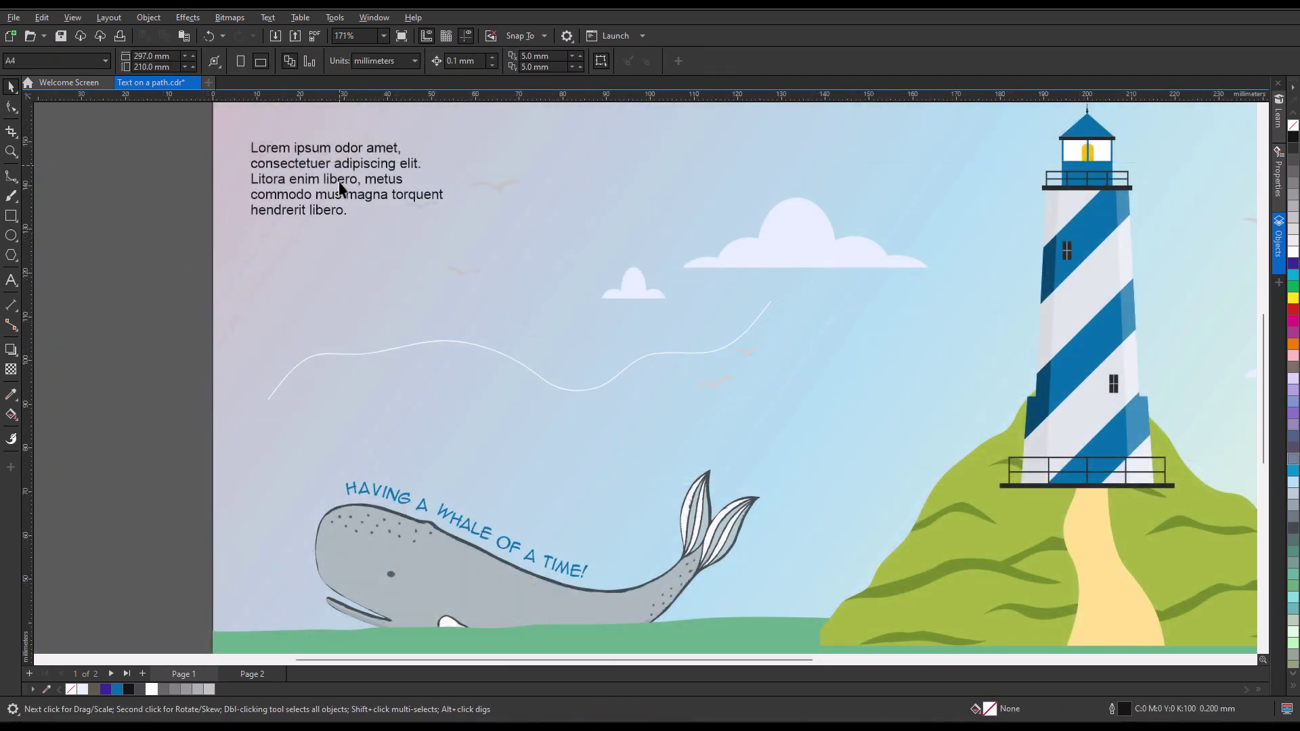
# Fit the Lorem ipsum paragraph text onto the wavy curve above the whale and nudge its position
pyautogui.click(342, 189)
pyautogui.click(267, 18)
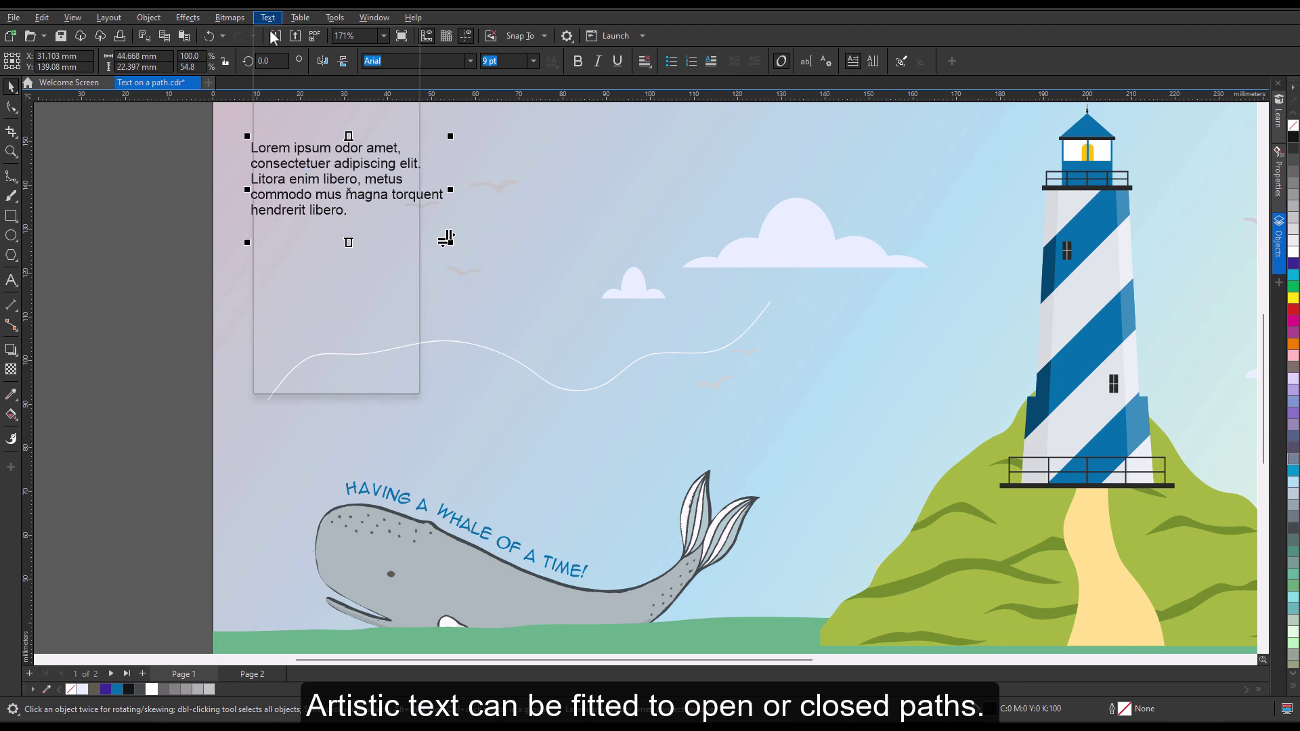
pyautogui.click(347, 218)
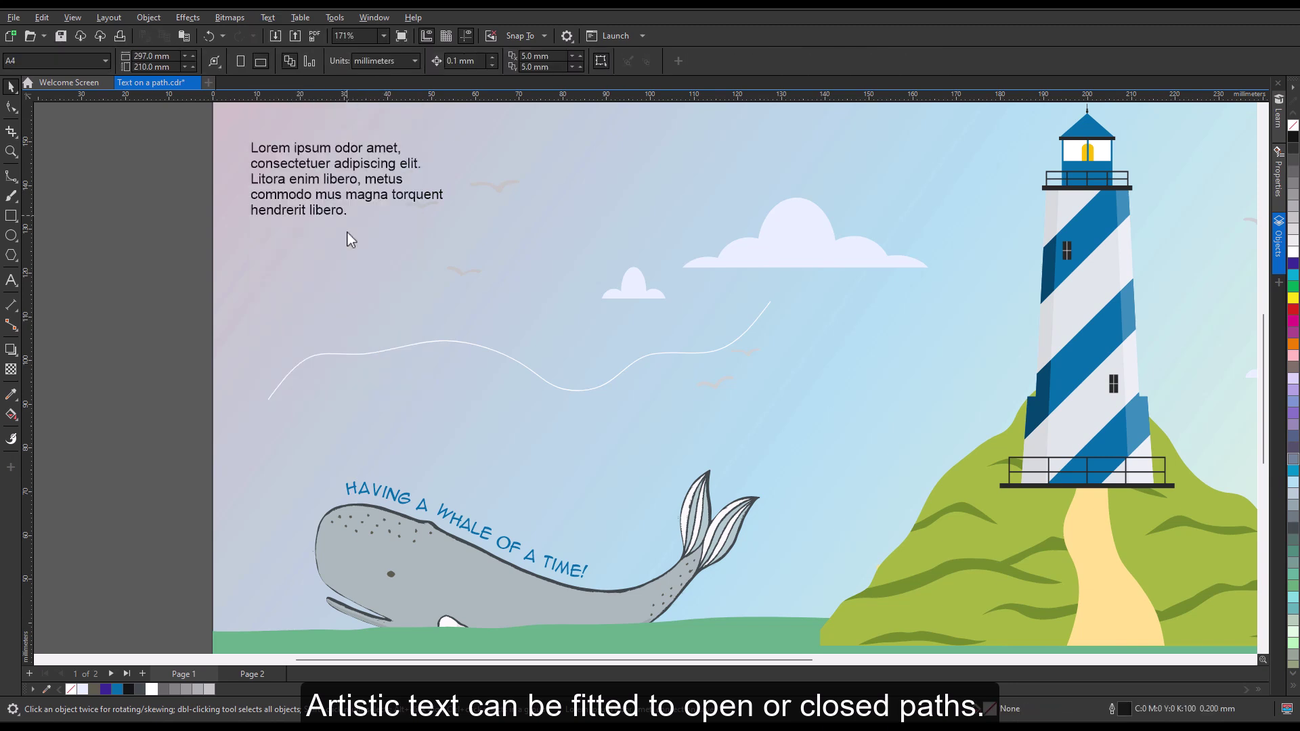
pyautogui.click(350, 373)
pyautogui.moveTo(560, 363); pyautogui.dragTo(558, 359)
pyautogui.click(508, 405)
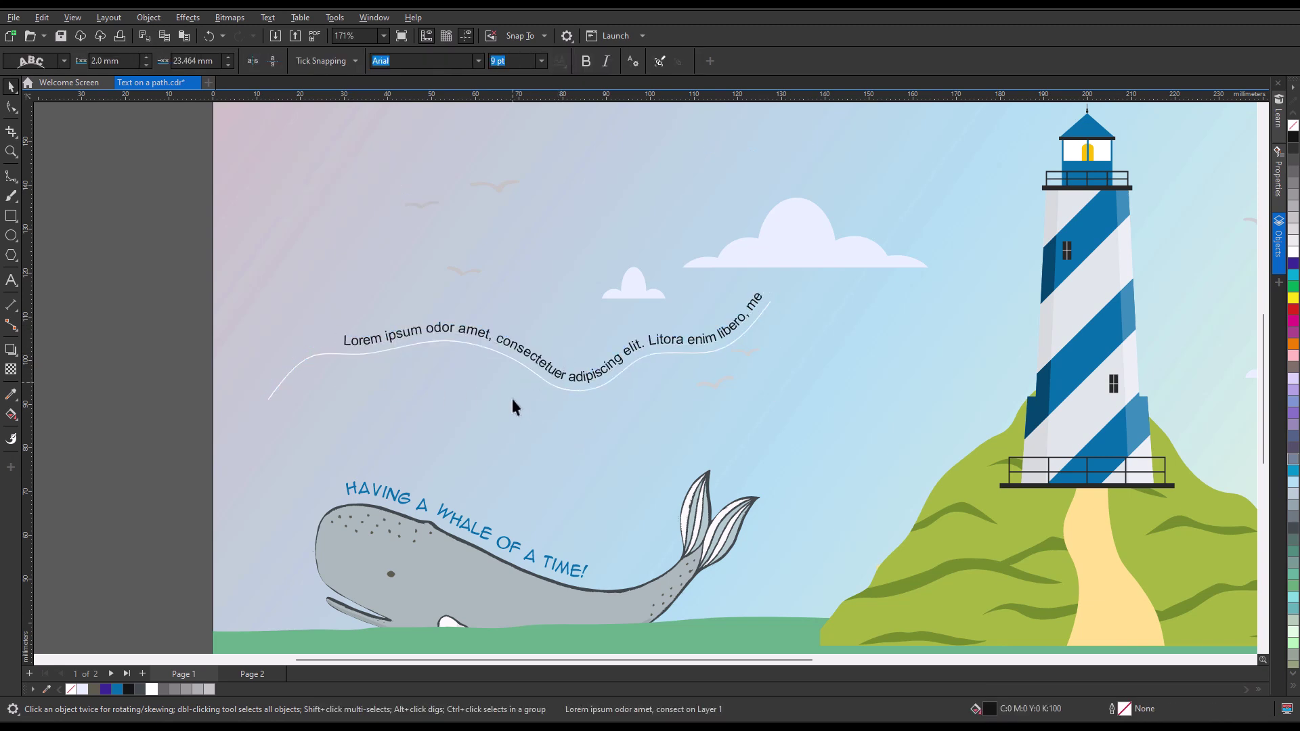
pyautogui.click(515, 376)
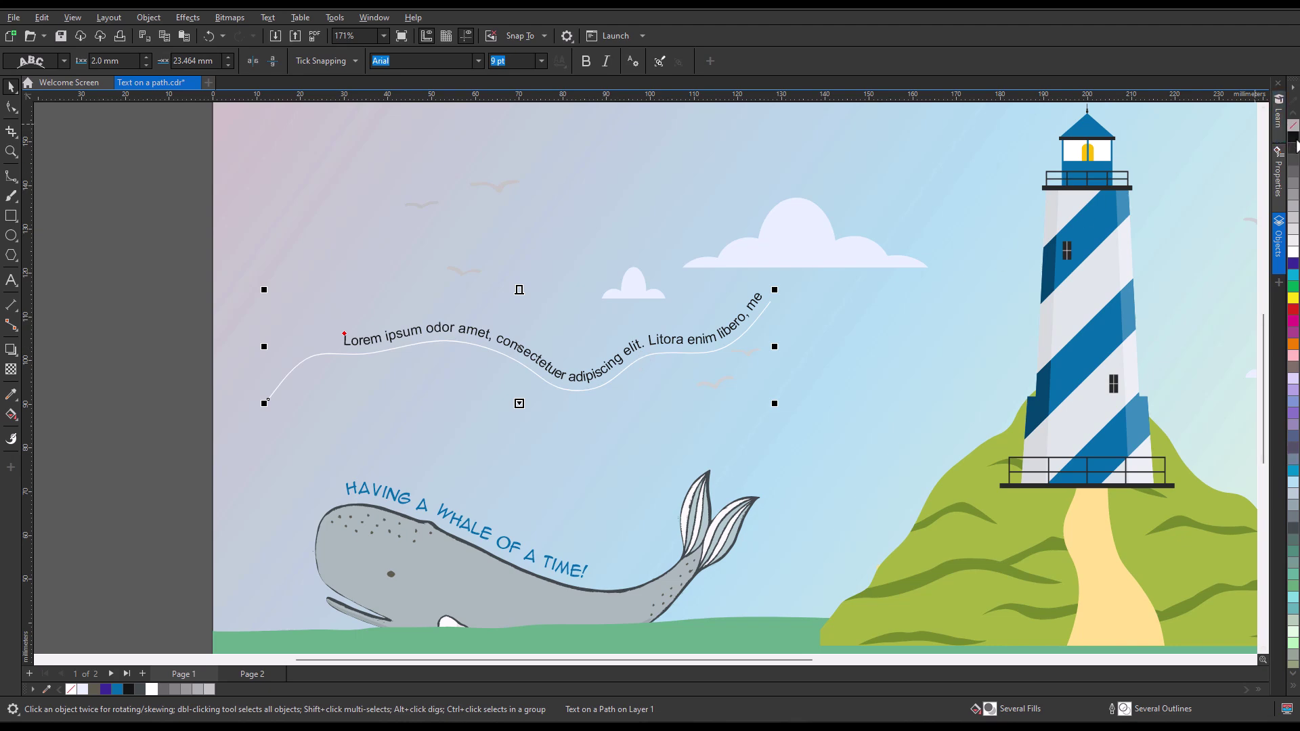
pyautogui.click(107, 255)
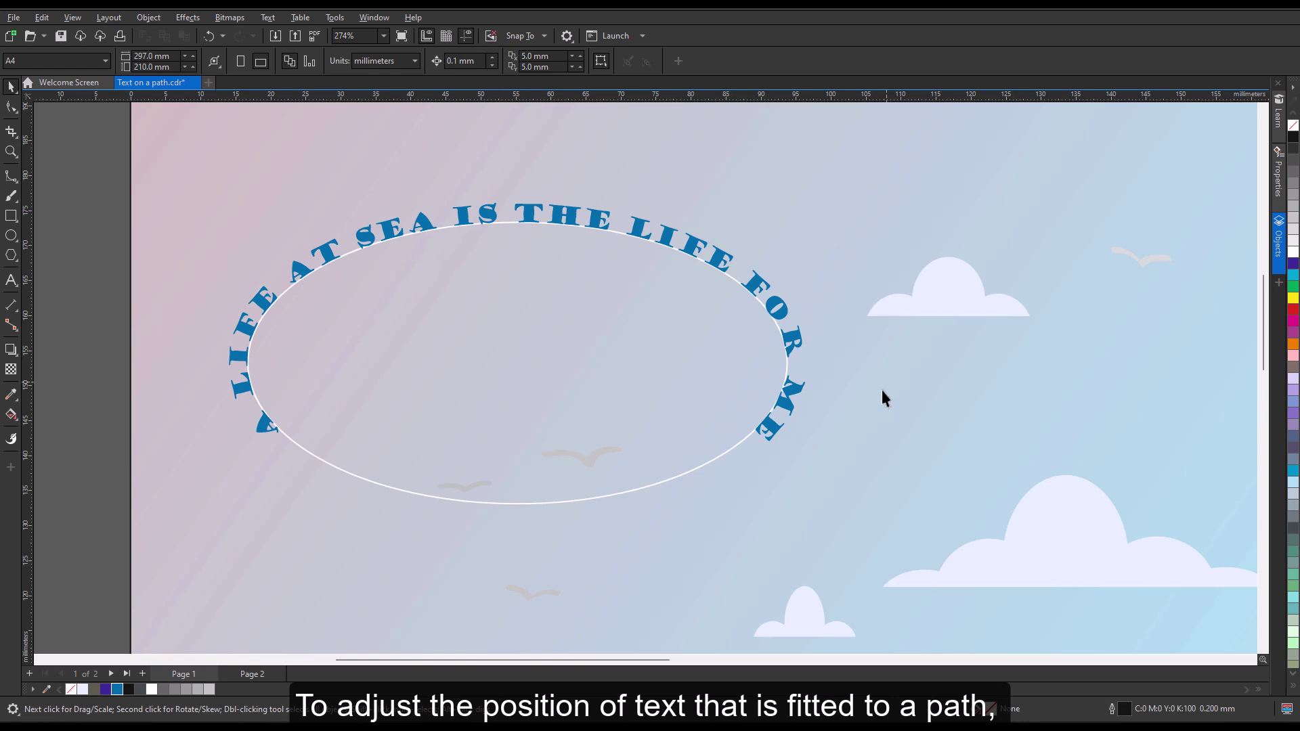
# Try a different orientation style on the ellipse text, then revert it to the standard style
pyautogui.click(717, 279)
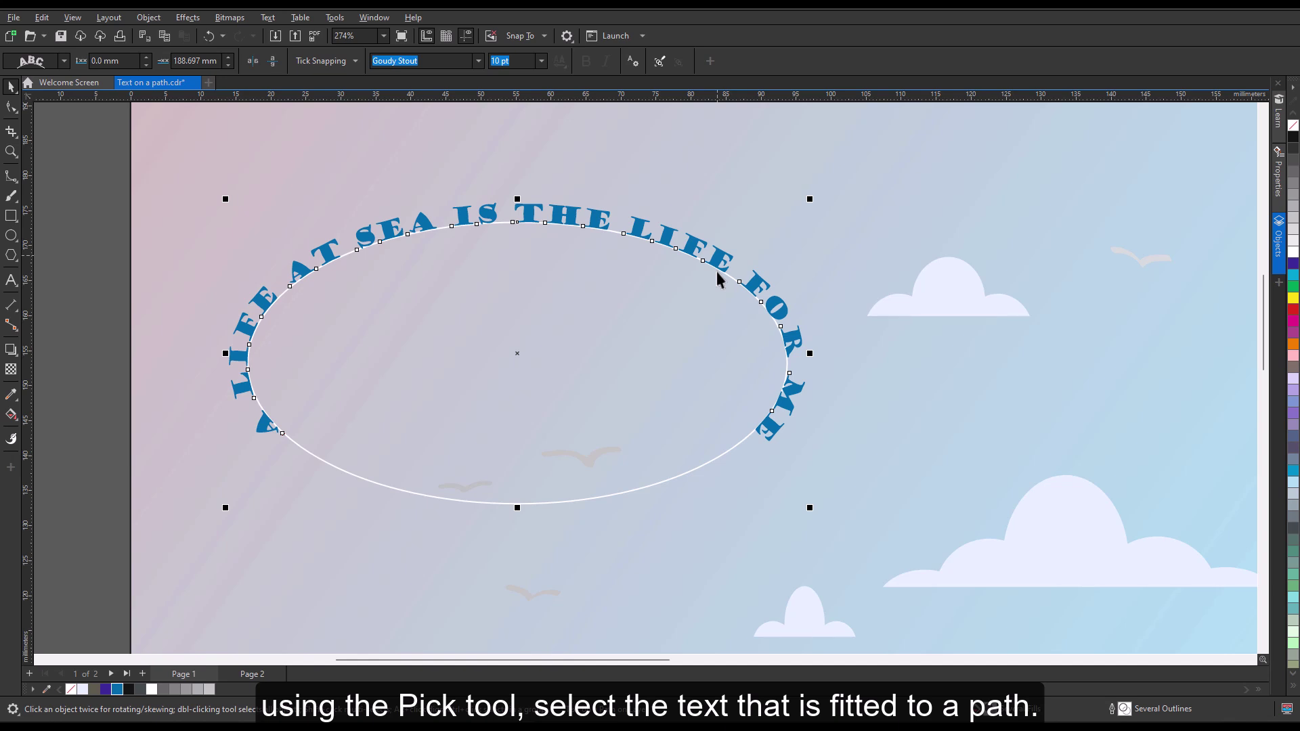
pyautogui.click(64, 78)
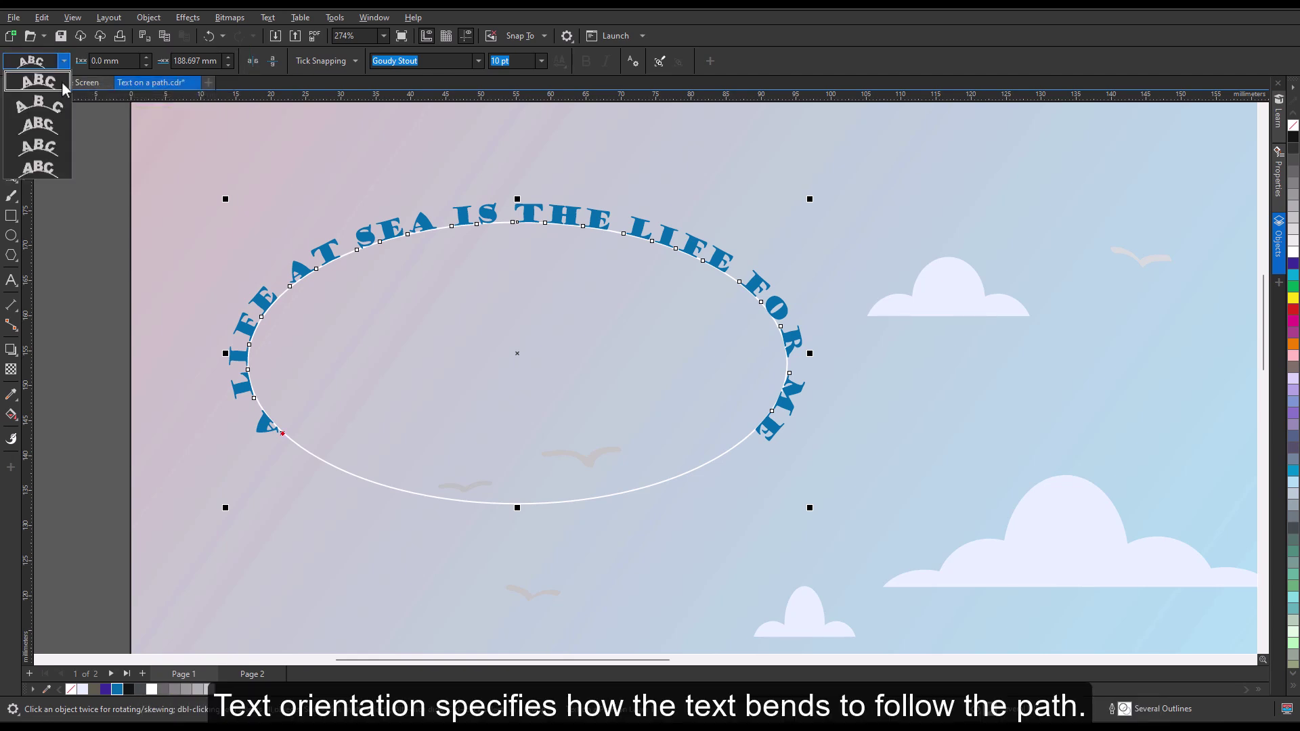
pyautogui.press('Escape')
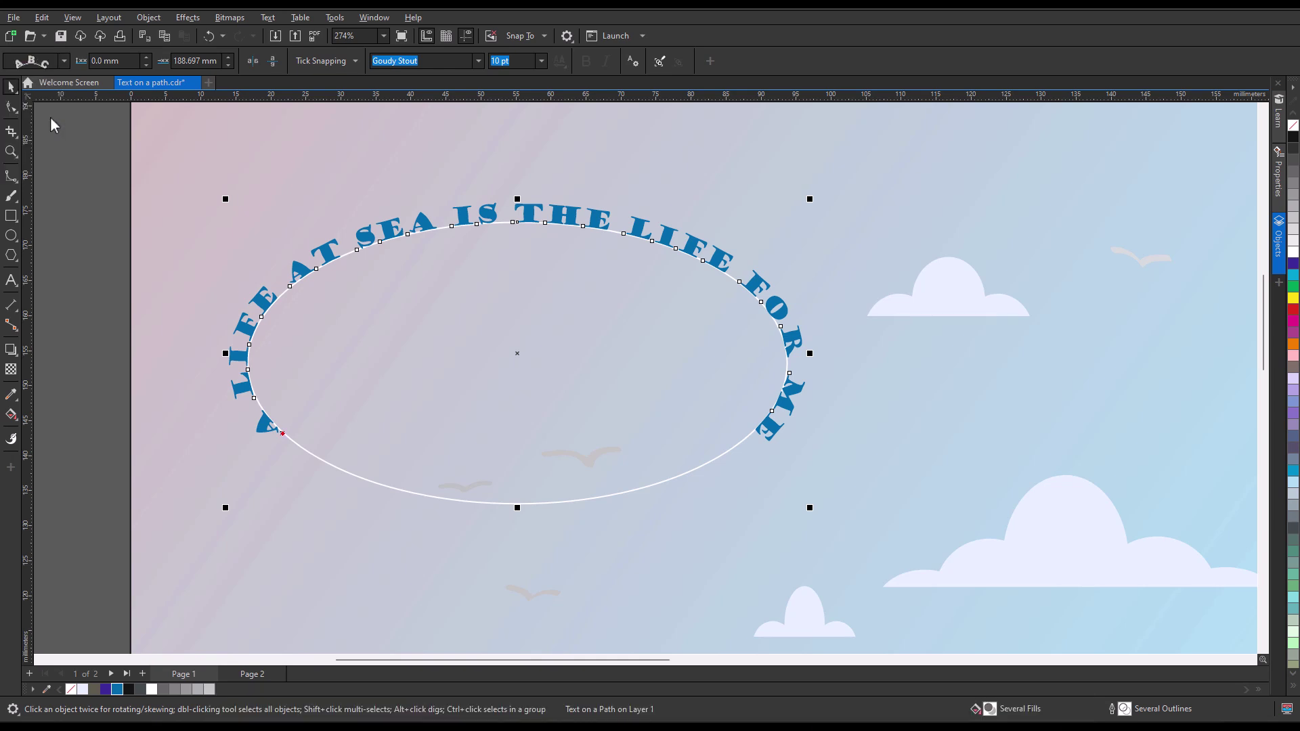
pyautogui.click(63, 61)
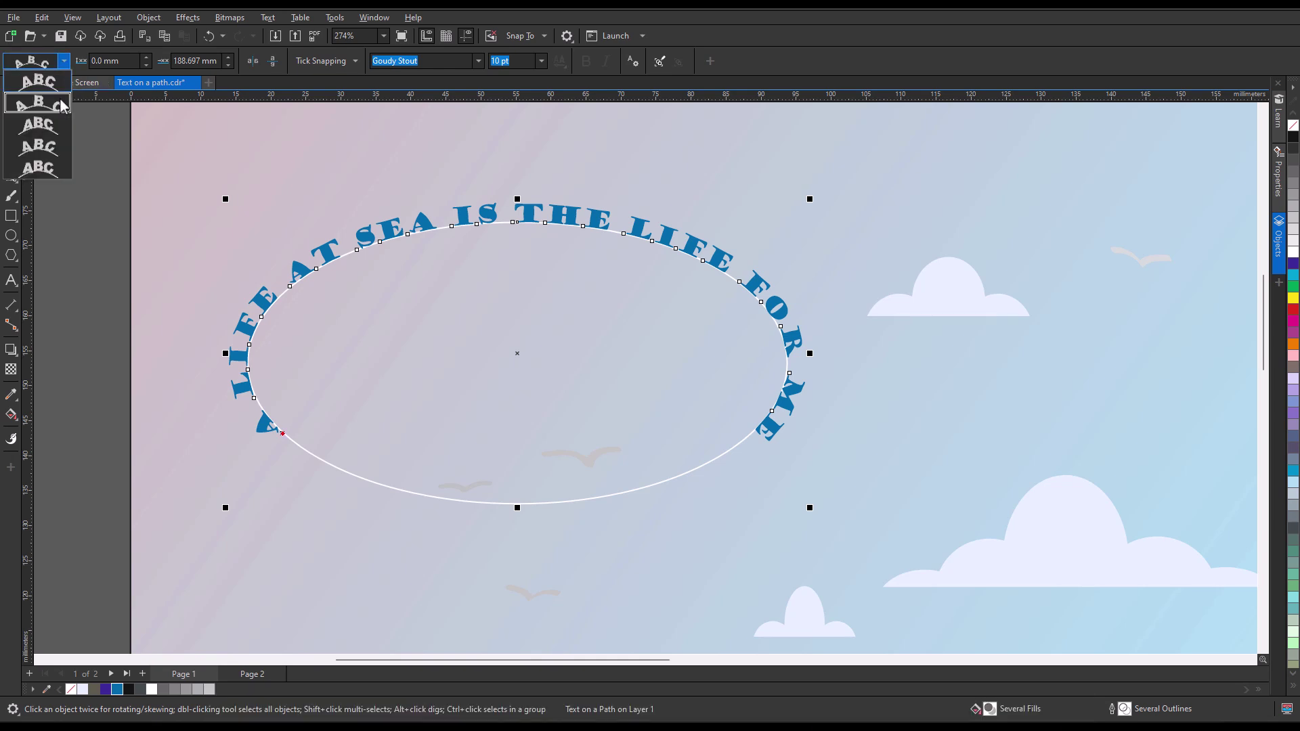
pyautogui.click(43, 147)
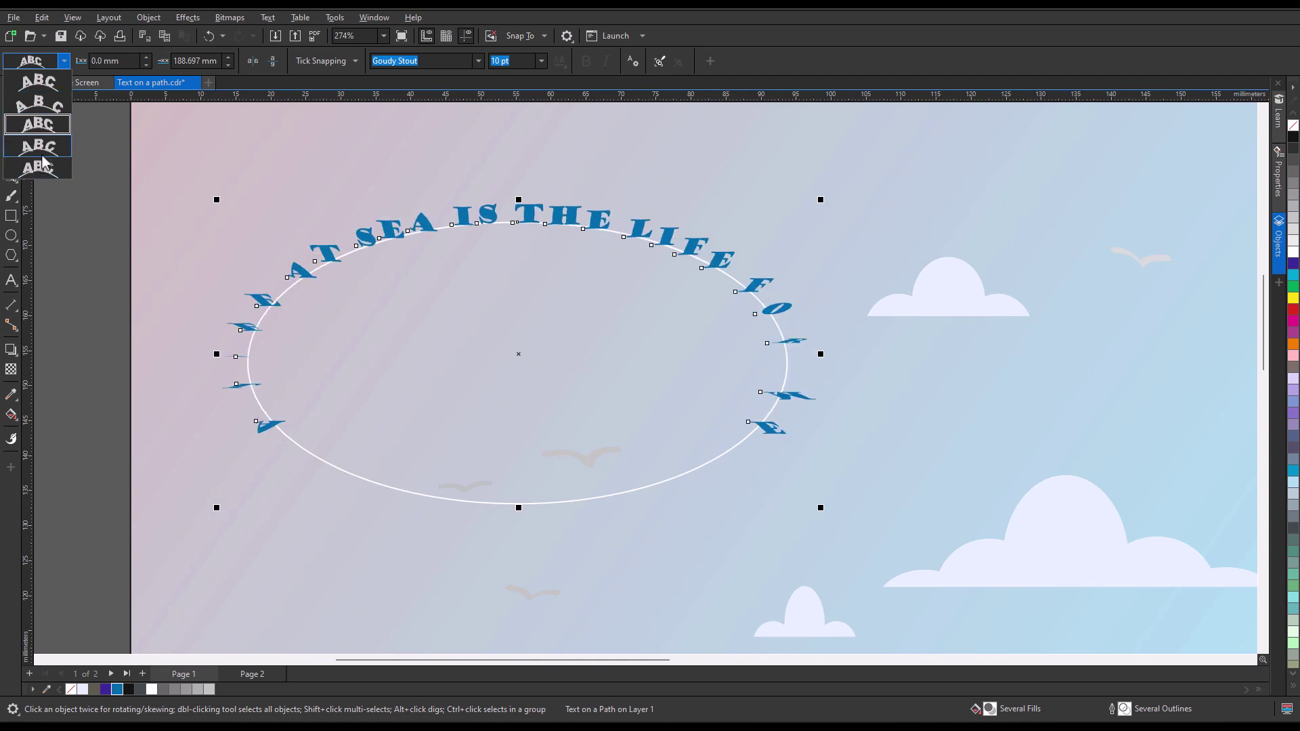
pyautogui.click(53, 104)
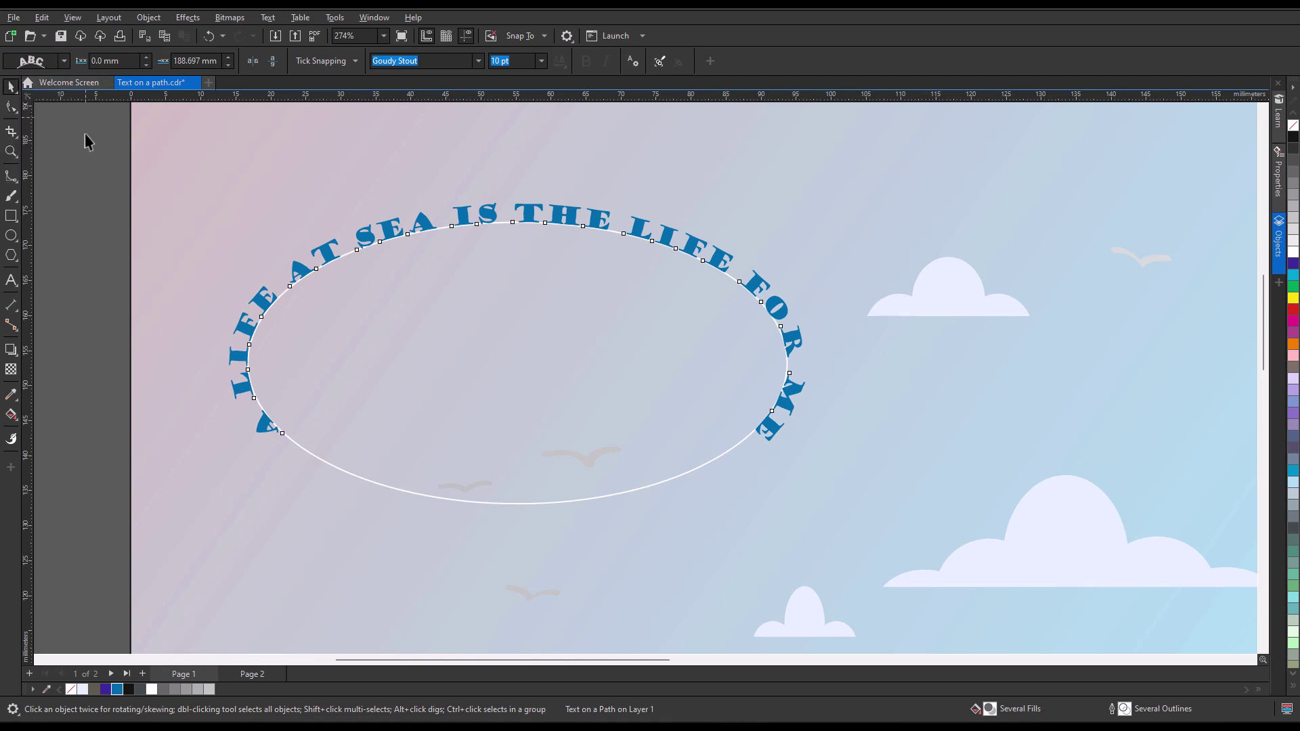
pyautogui.click(84, 133)
# Set the sea-life text 3.5 mm from the ellipse and adjust its offset along the path
pyautogui.click(429, 239)
pyautogui.click(146, 58)
pyautogui.press('Up')
pyautogui.press('Up')
pyautogui.press('Up')
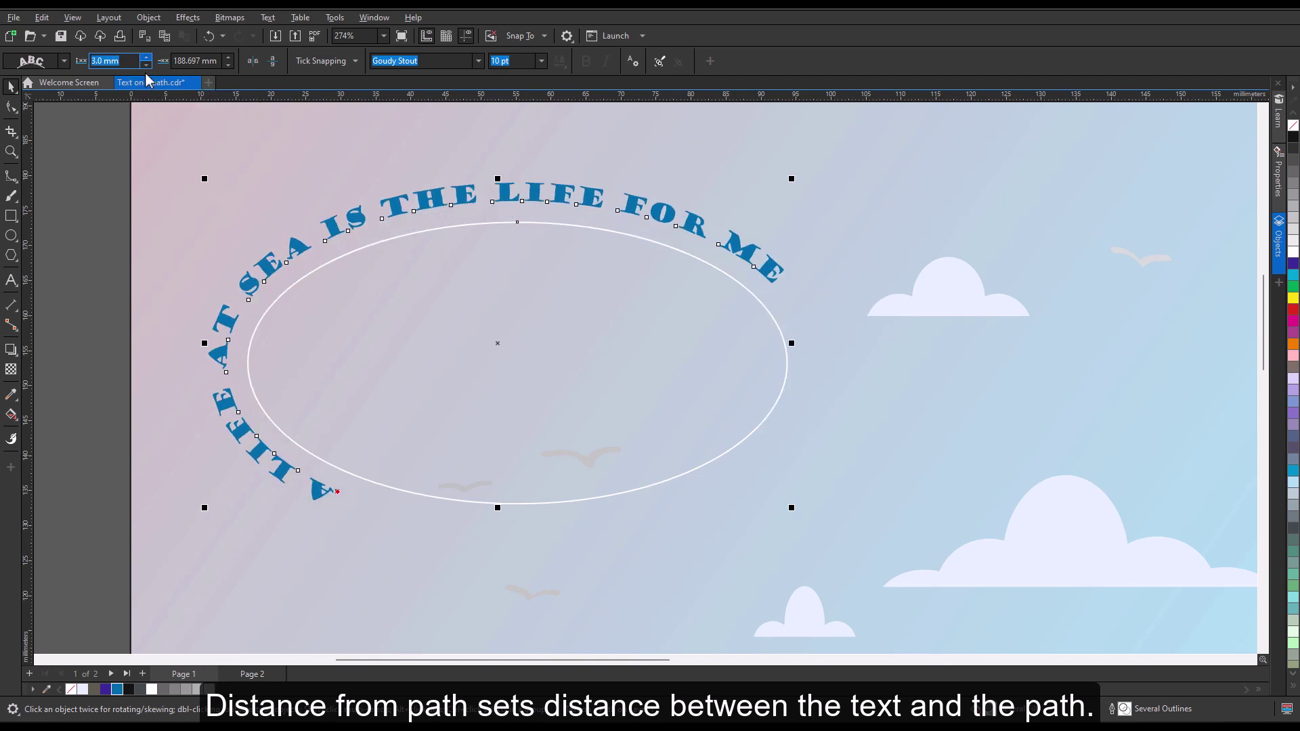
pyautogui.moveTo(494, 356)
pyautogui.mouseDown()
pyautogui.moveTo(534, 348)
pyautogui.moveTo(494, 361)
pyautogui.mouseUp()
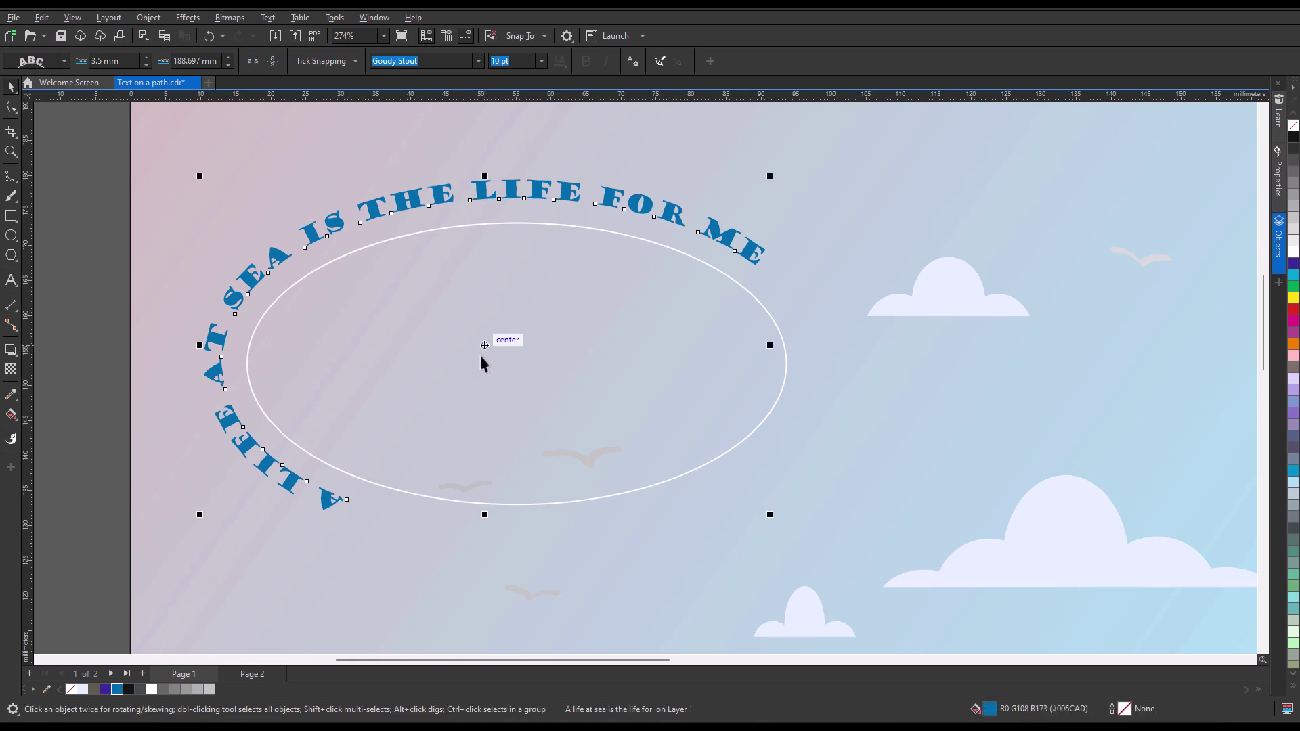
pyautogui.moveTo(470, 200); pyautogui.dragTo(635, 221)
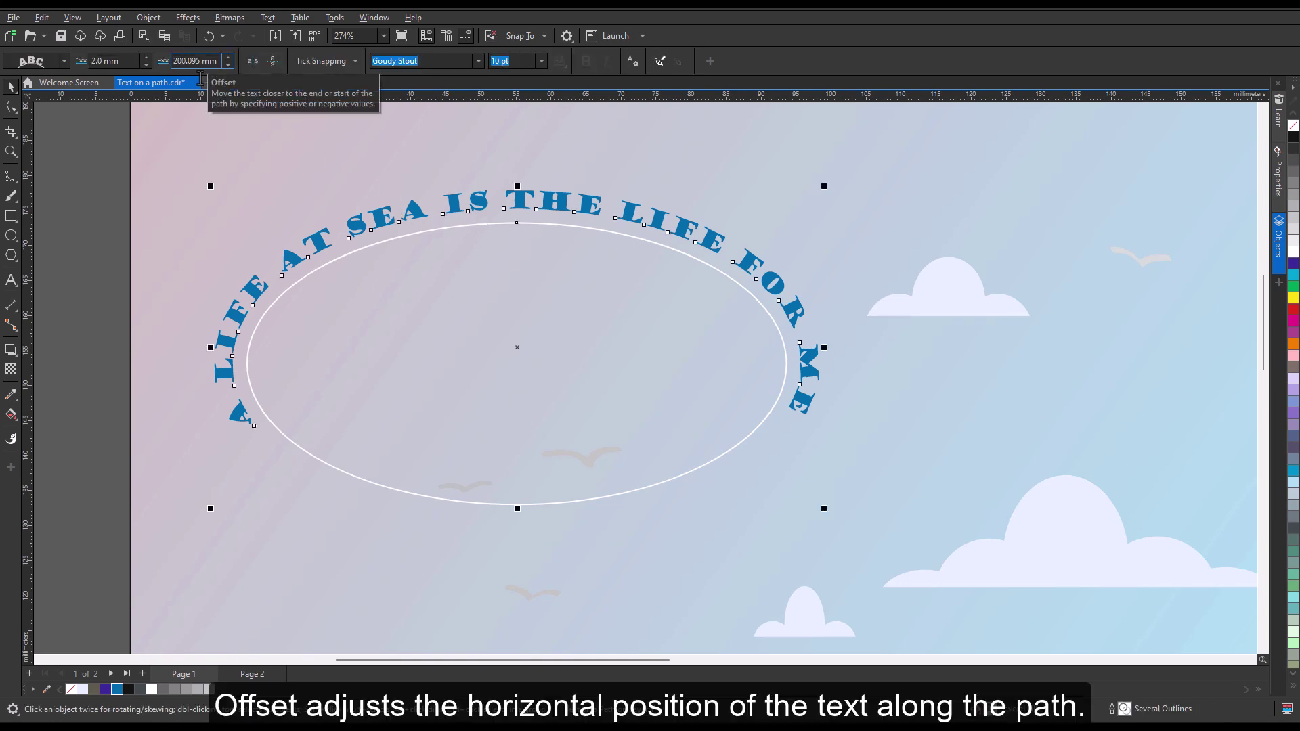
pyautogui.click(228, 57)
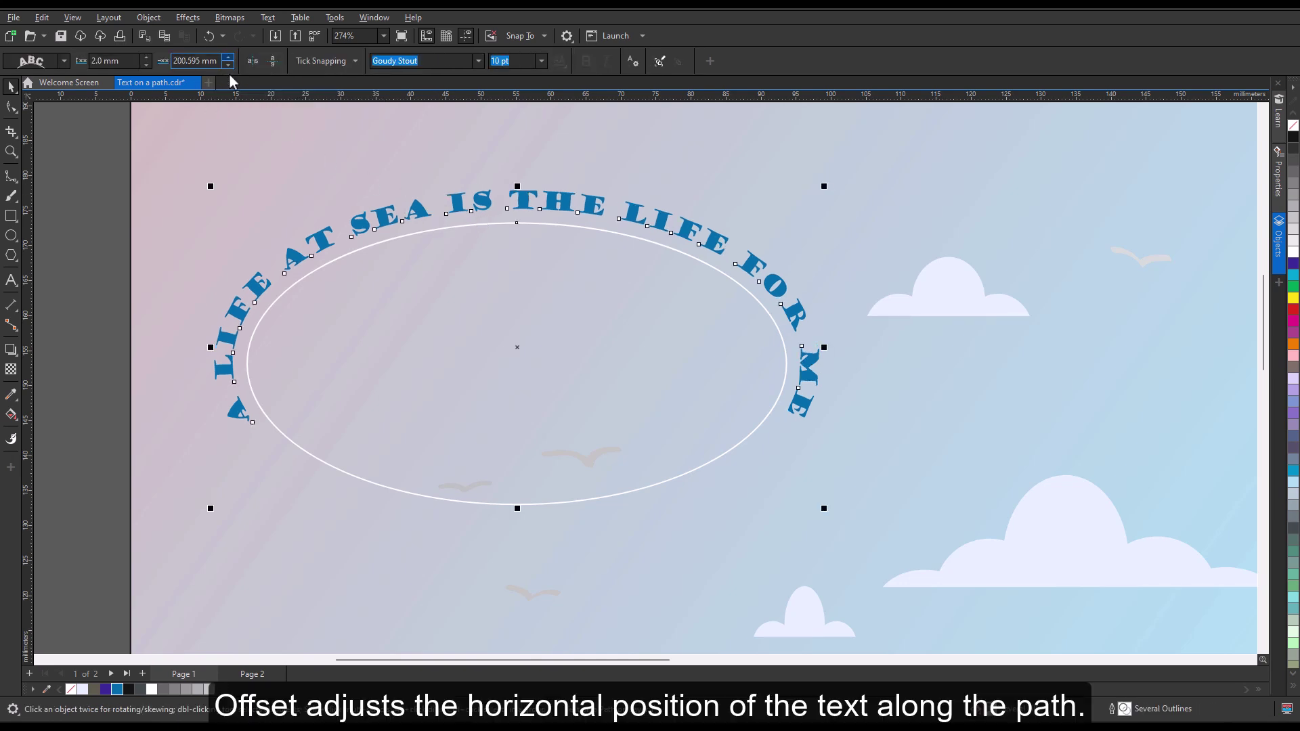
pyautogui.press('Up')
pyautogui.press('Up')
pyautogui.press('Up')
pyautogui.press('Up')
pyautogui.press('Up')
pyautogui.press('Up')
pyautogui.press('Up')
pyautogui.press('Up')
pyautogui.press('Up')
pyautogui.press('Up')
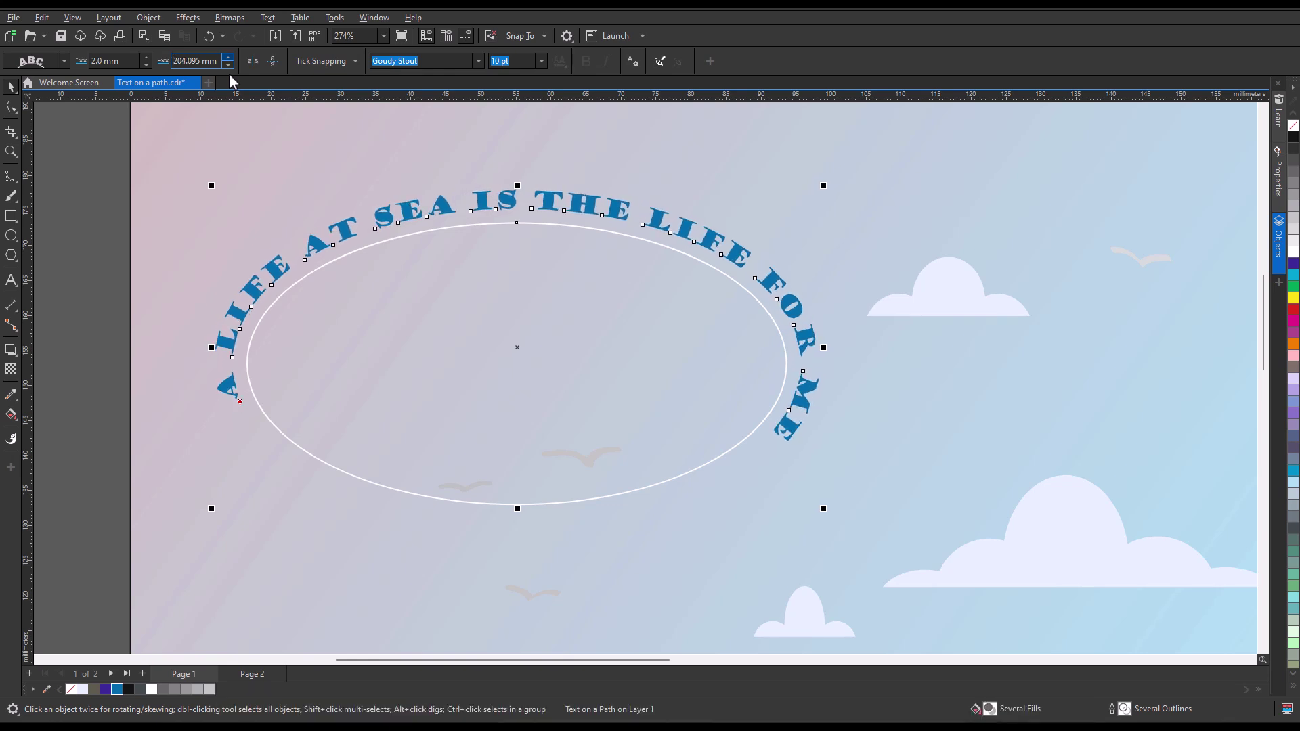
pyautogui.press('Down')
pyautogui.press('Down')
pyautogui.press('Down')
pyautogui.press('Down')
pyautogui.press('Down')
pyautogui.press('Down')
pyautogui.press('Down')
pyautogui.press('Down')
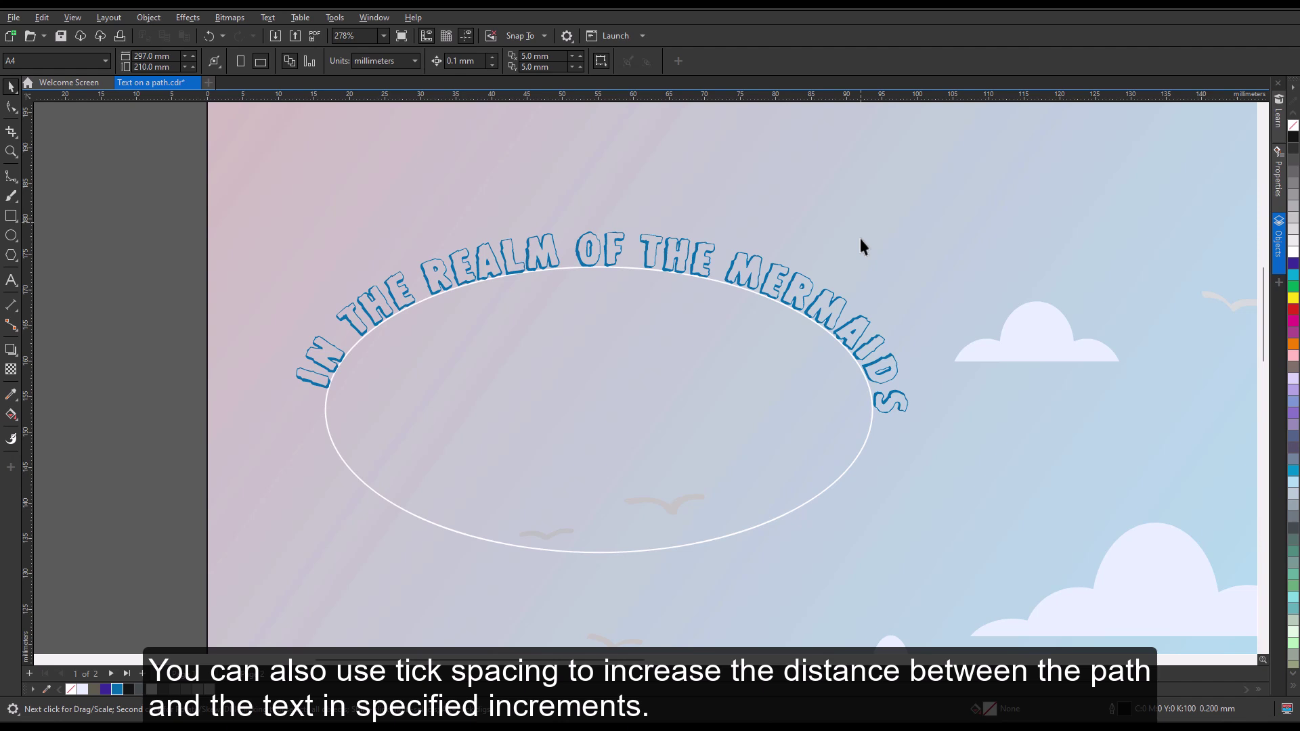
# Select the mermaids text and turn on tick snapping at 5 mm spacing
pyautogui.click(810, 298)
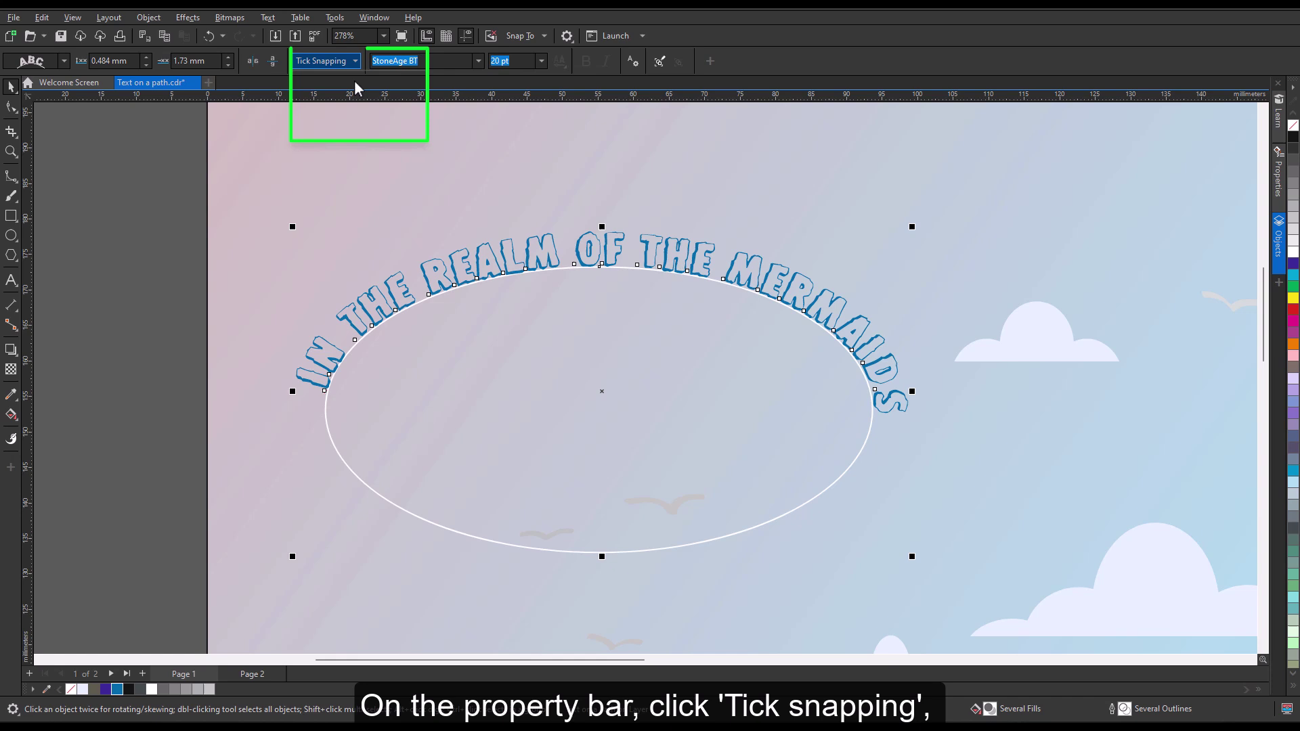
pyautogui.click(355, 61)
pyautogui.click(302, 105)
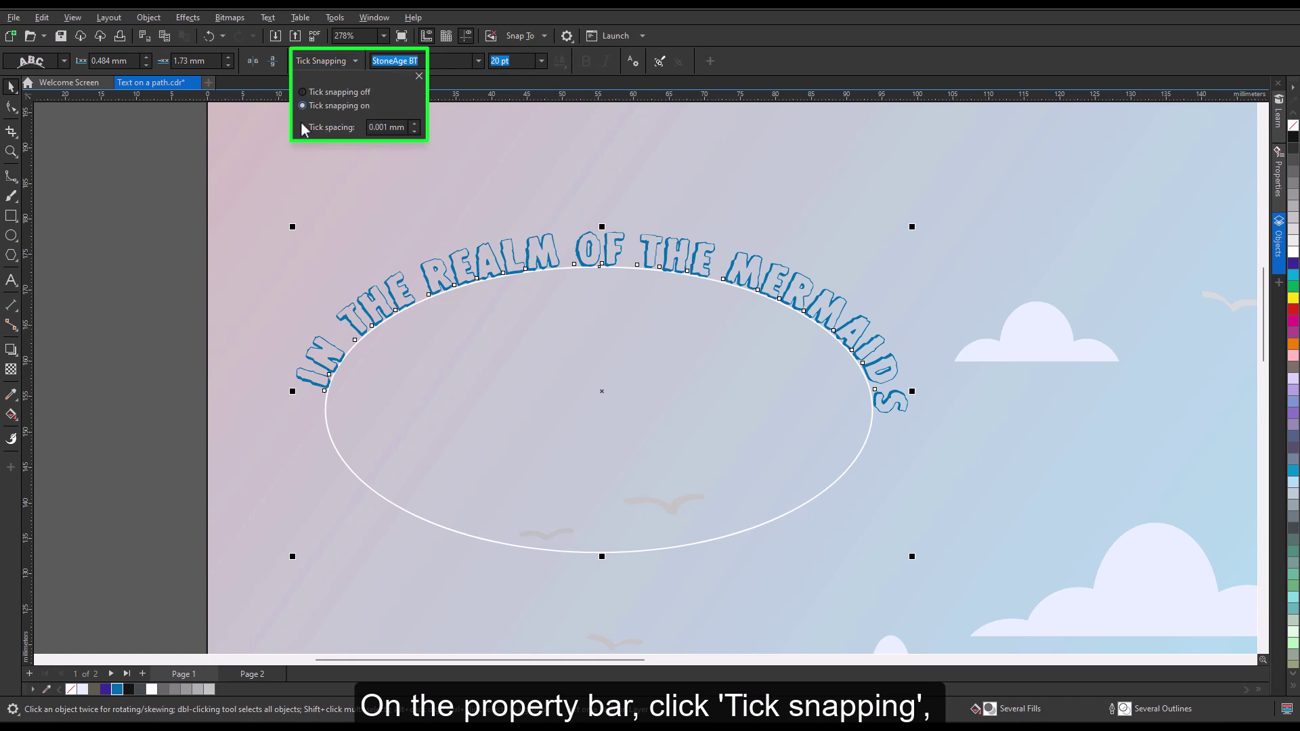
pyautogui.press('Return')
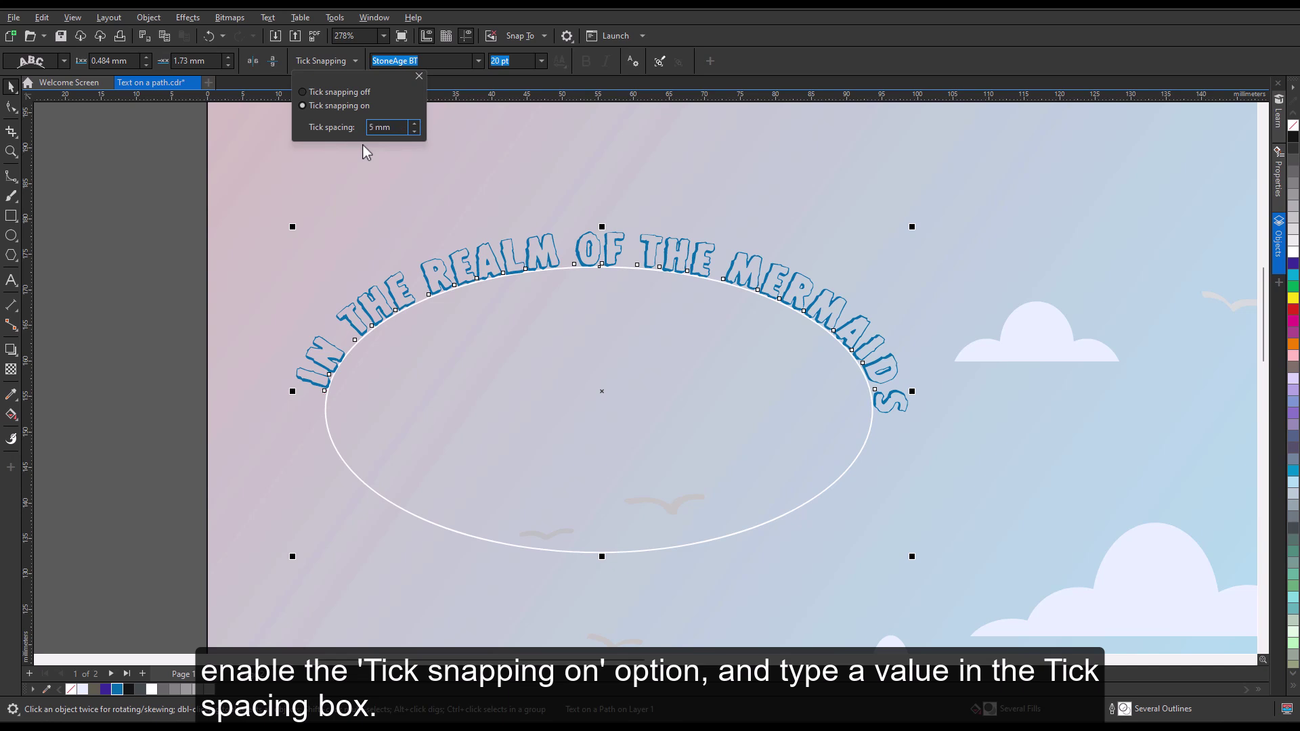
pyautogui.press('Return')
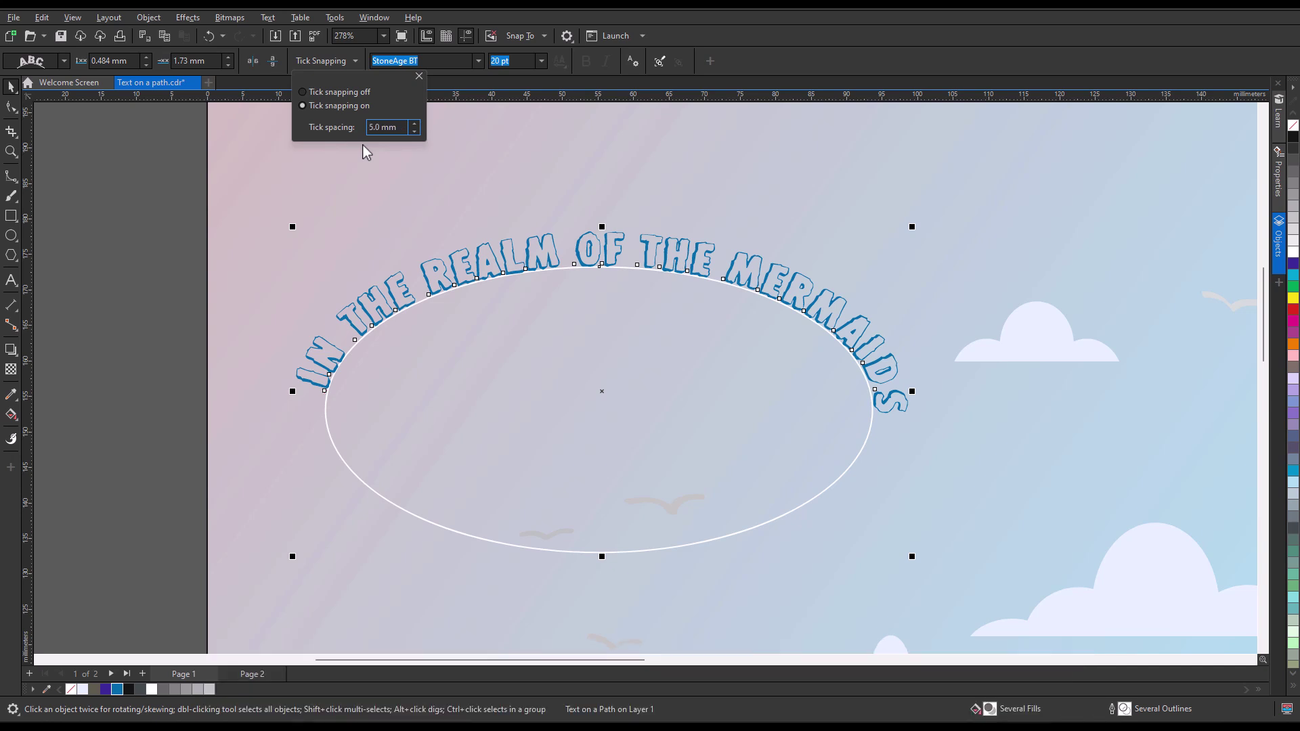
pyautogui.click(468, 188)
# Lift the mermaids text to 15 mm above the ellipse
pyautogui.click(614, 263)
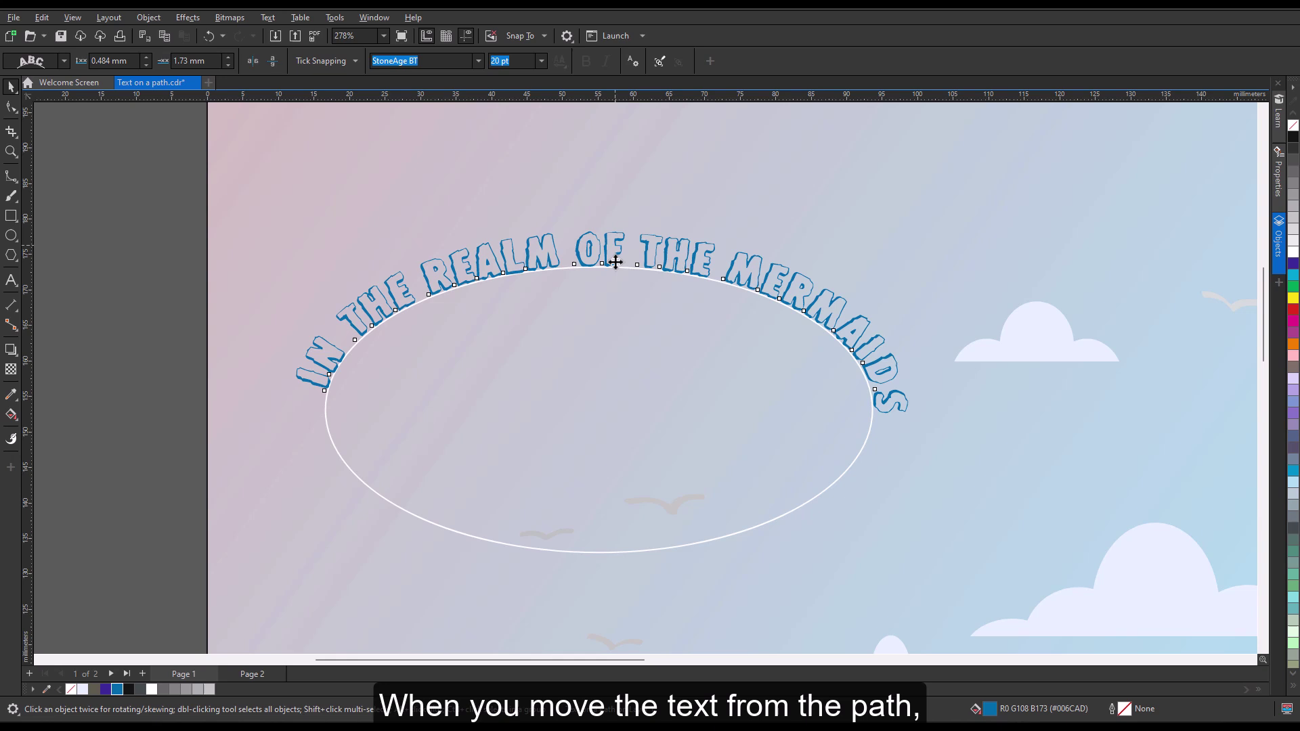
pyautogui.moveTo(615, 262); pyautogui.dragTo(611, 164)
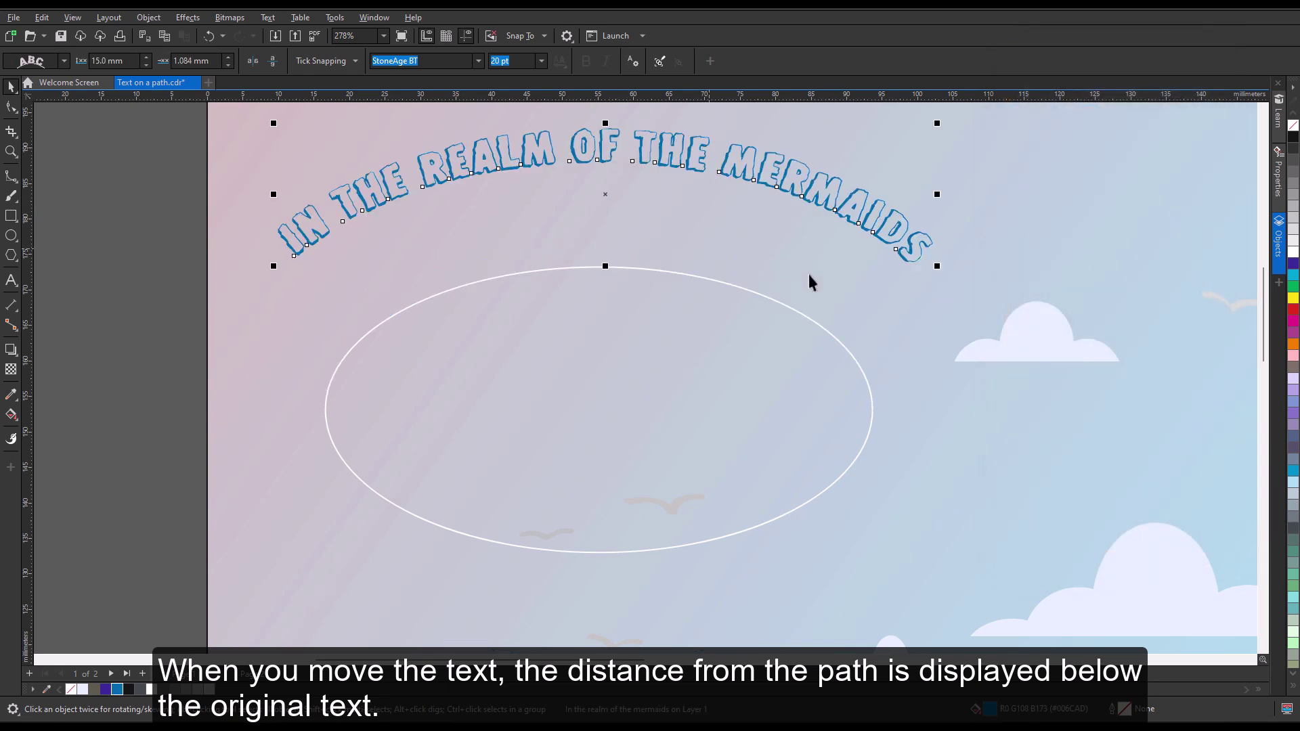
pyautogui.click(892, 314)
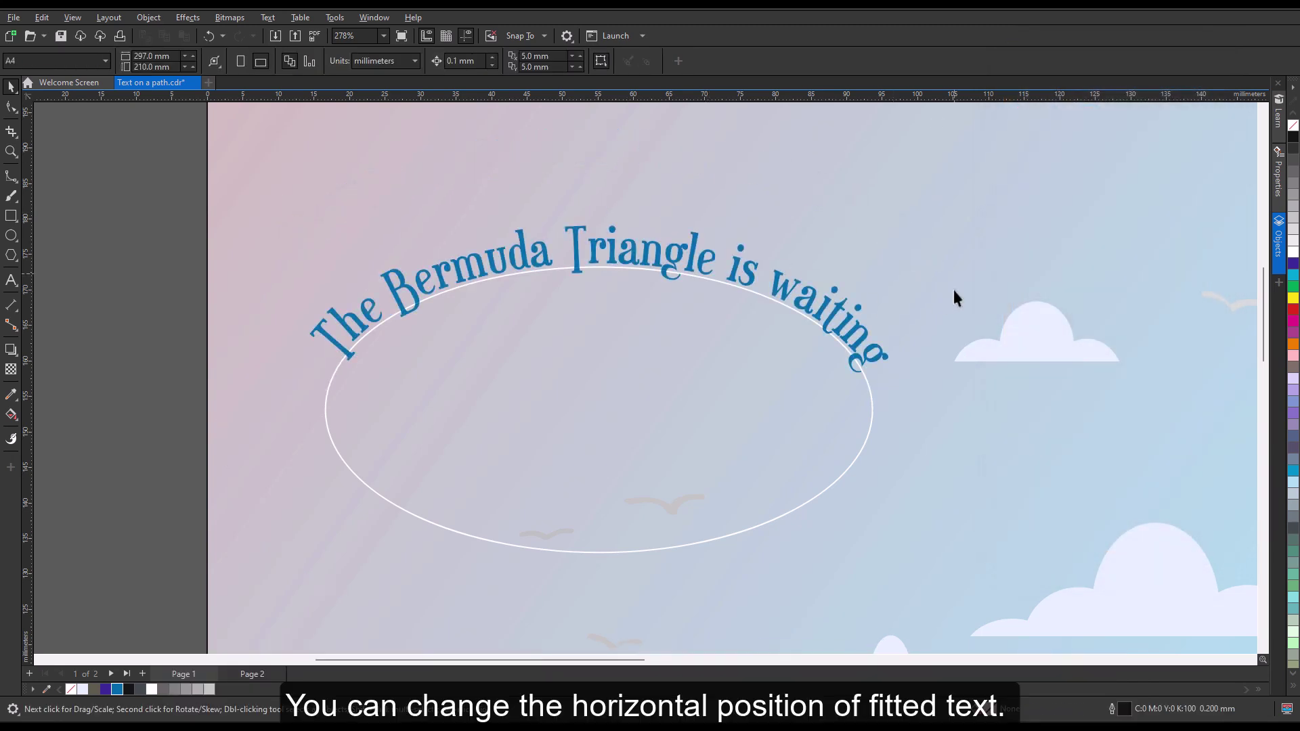
# With the Shape tool, shift the letter B right and the letter T left along the ellipse
pyautogui.click(11, 107)
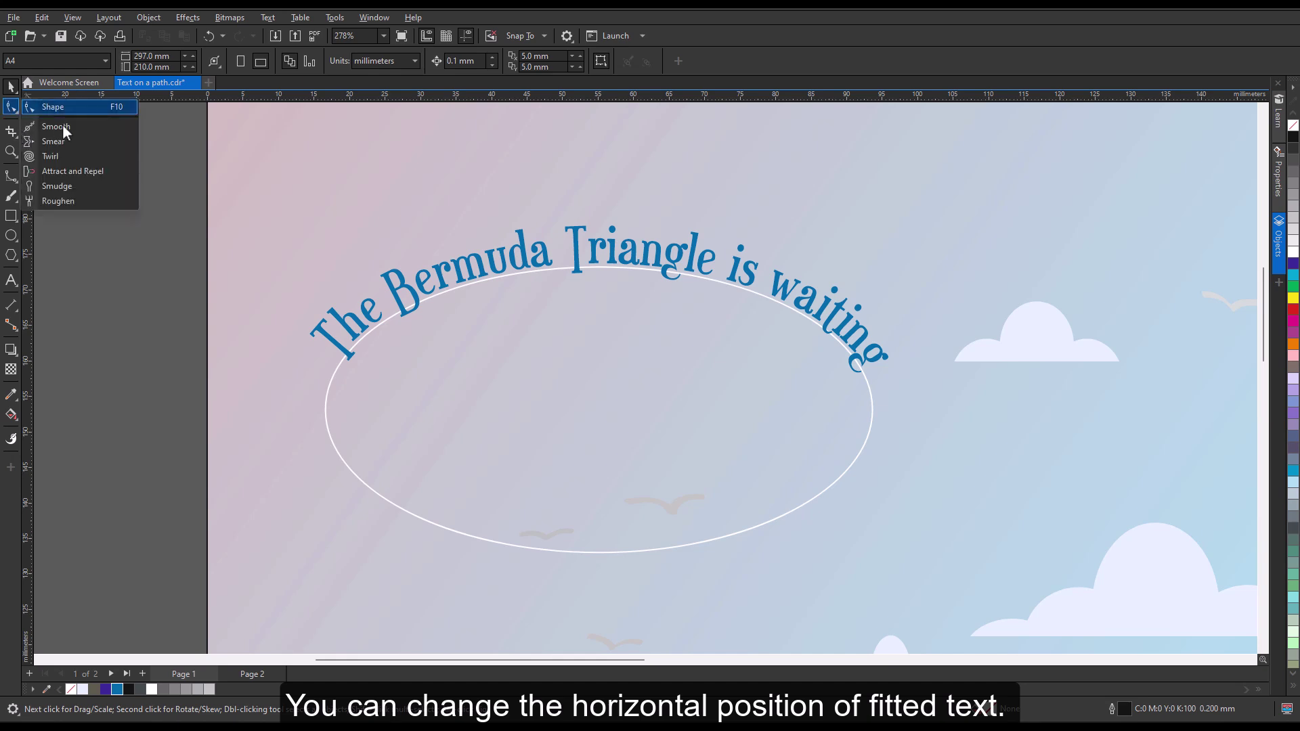
pyautogui.click(51, 105)
pyautogui.click(696, 260)
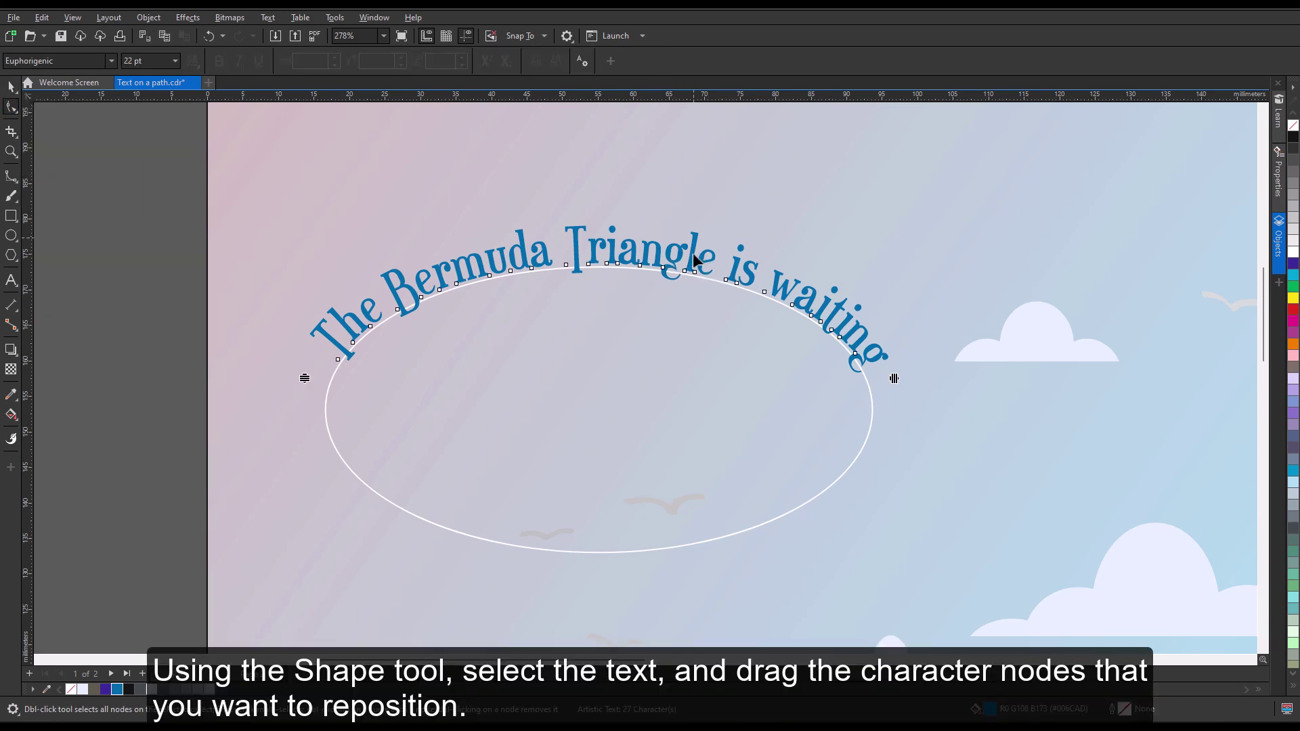
pyautogui.click(396, 326)
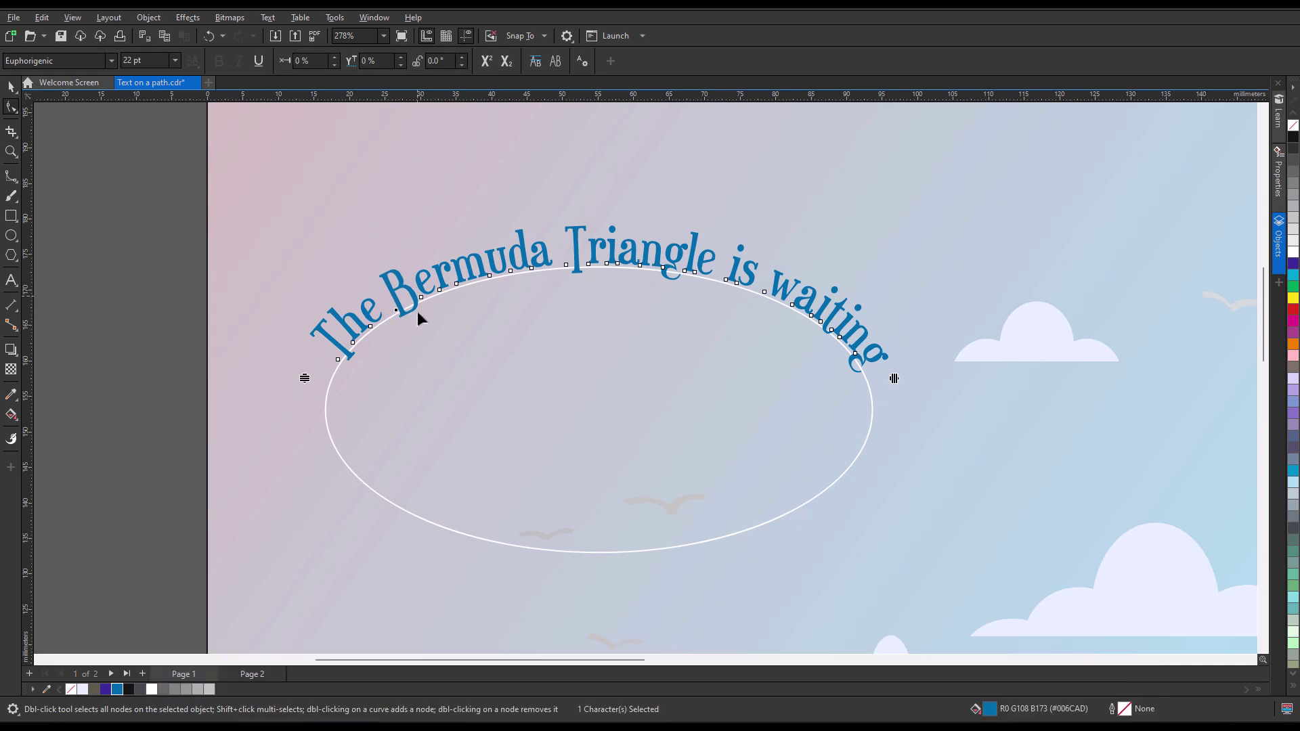
pyautogui.moveTo(390, 328); pyautogui.dragTo(400, 325)
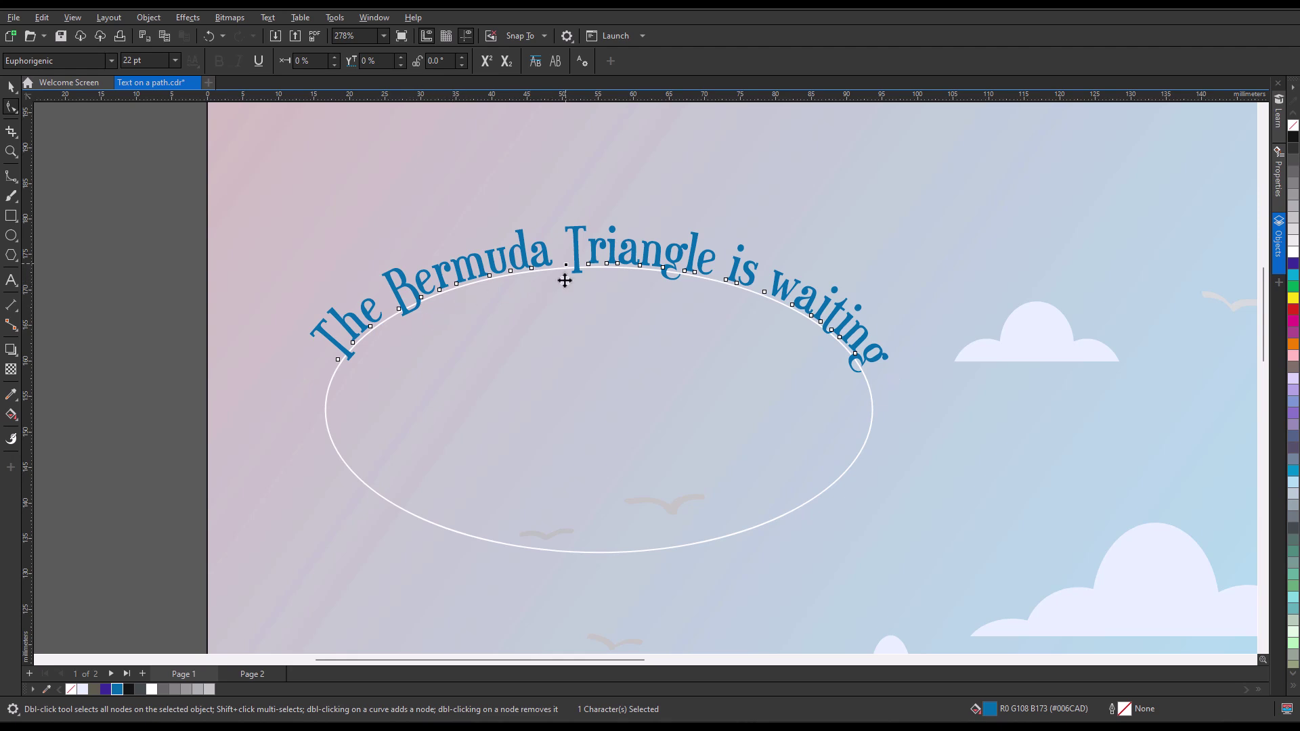
pyautogui.moveTo(566, 279); pyautogui.dragTo(566, 282)
# Slide the whole Bermuda Triangle text along and slightly away from the ellipse
pyautogui.click(11, 86)
pyautogui.click(674, 291)
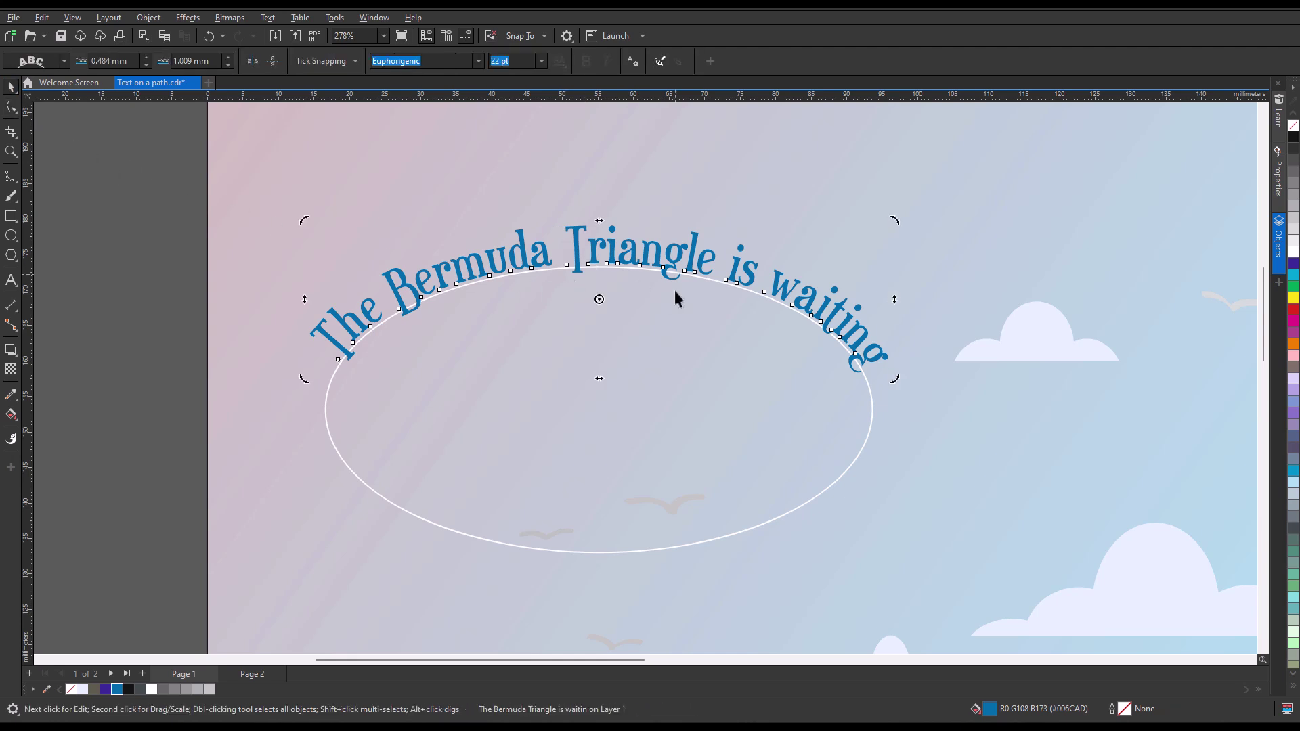
pyautogui.click(933, 274)
pyautogui.click(712, 286)
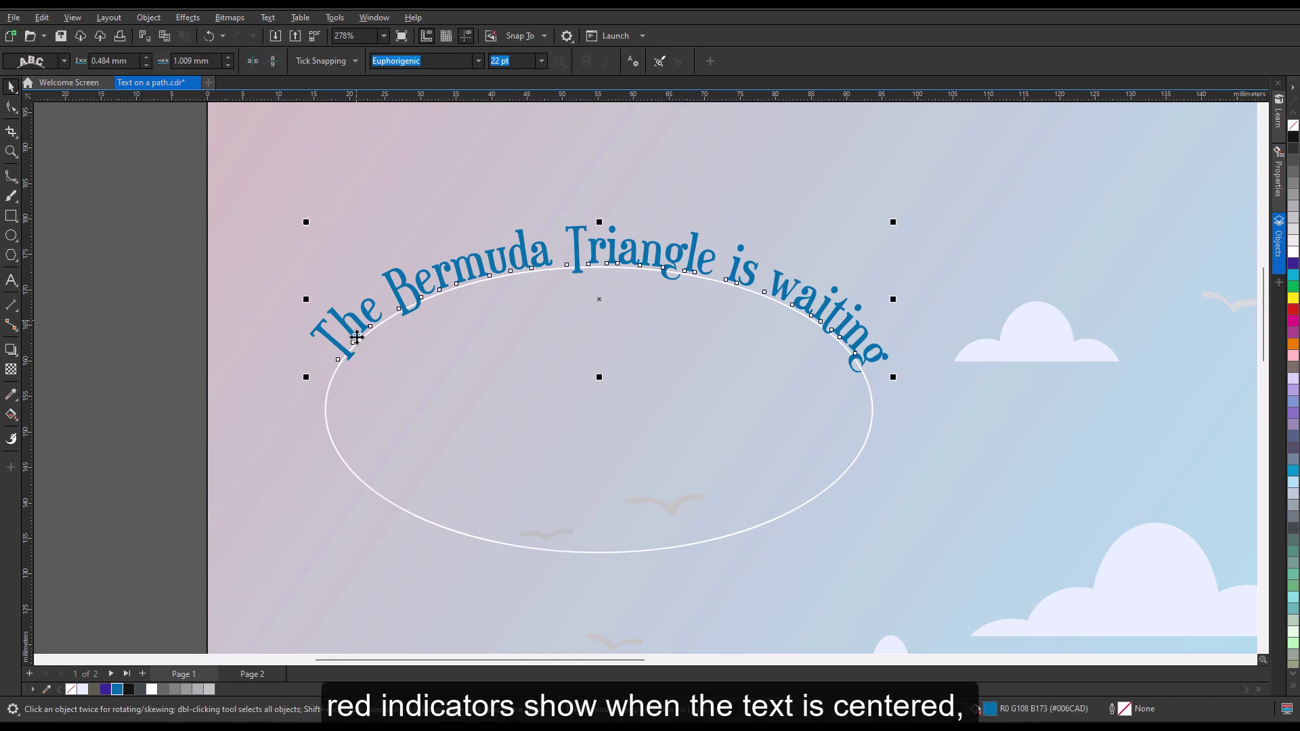
pyautogui.moveTo(356, 337)
pyautogui.mouseDown()
pyautogui.moveTo(348, 315)
pyautogui.moveTo(291, 387)
pyautogui.moveTo(354, 338)
pyautogui.moveTo(362, 321)
pyautogui.moveTo(347, 314)
pyautogui.mouseUp()
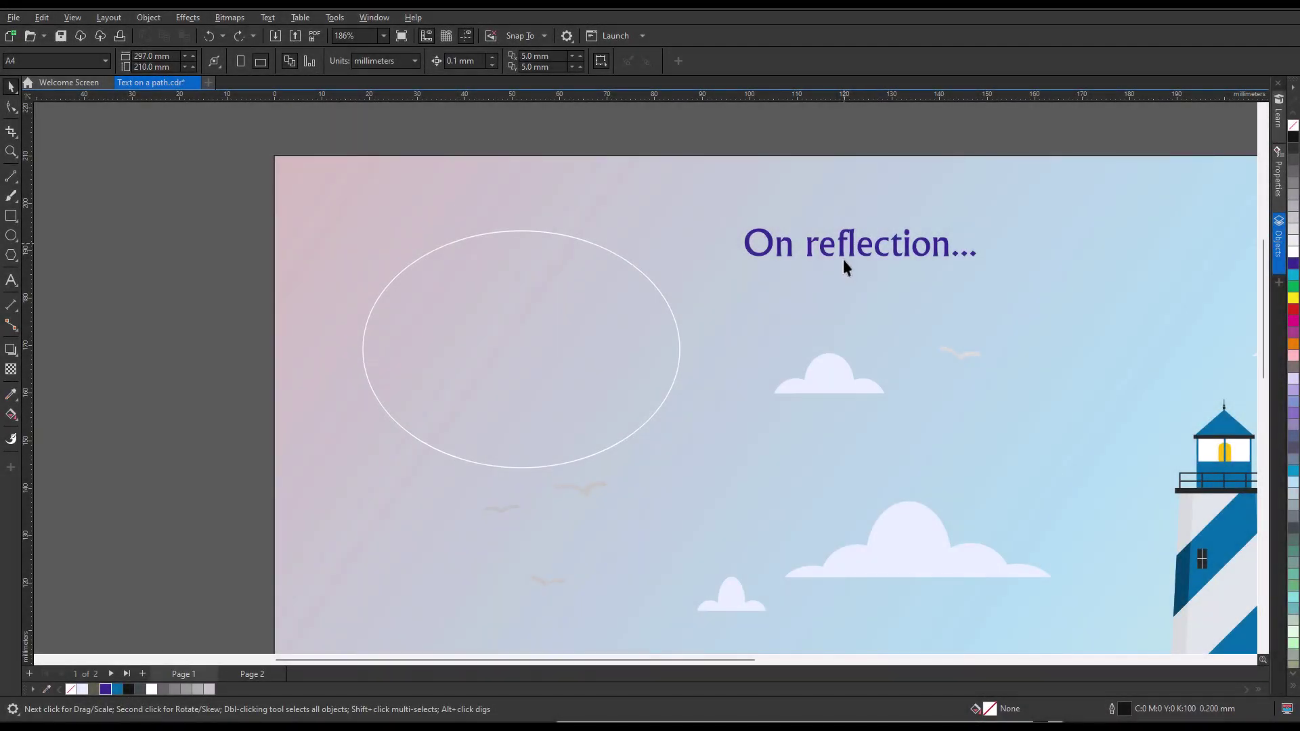
# Fit the On reflection... text to the bottom of the ellipse with Fit Text to Path
pyautogui.click(843, 258)
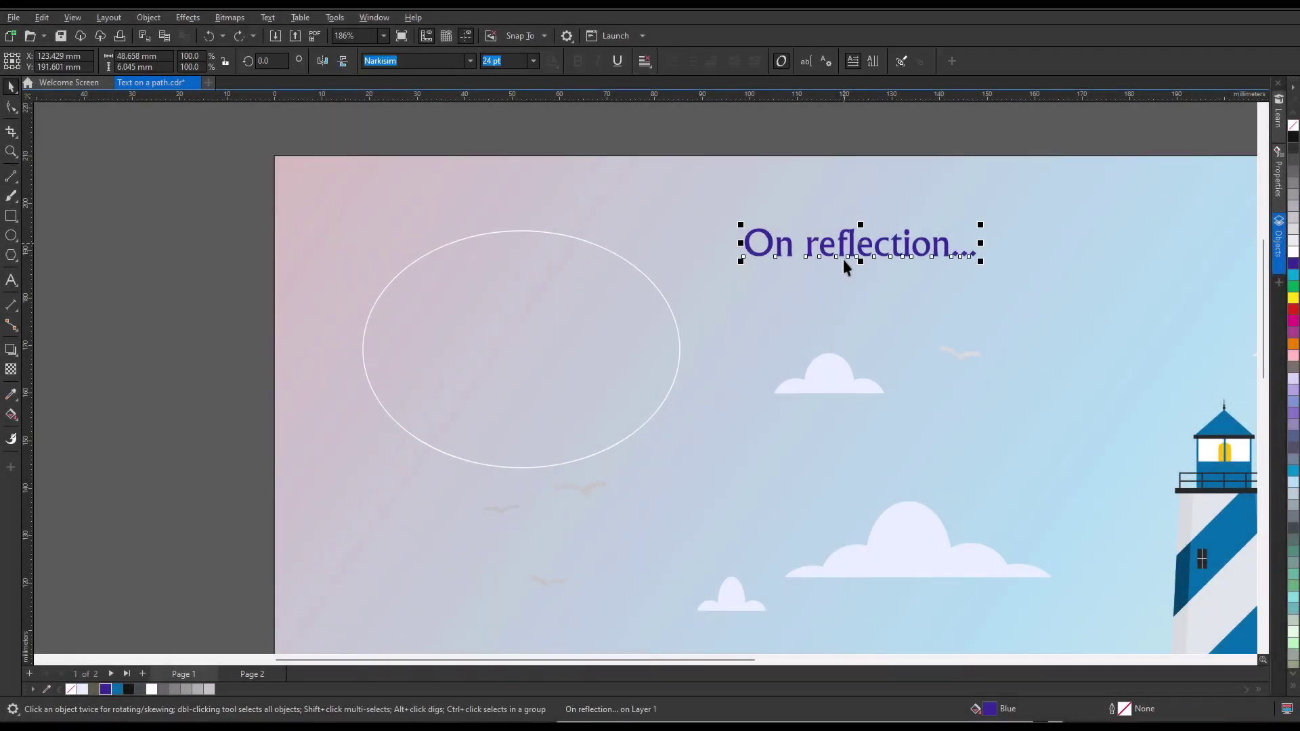
pyautogui.click(268, 19)
pyautogui.click(300, 222)
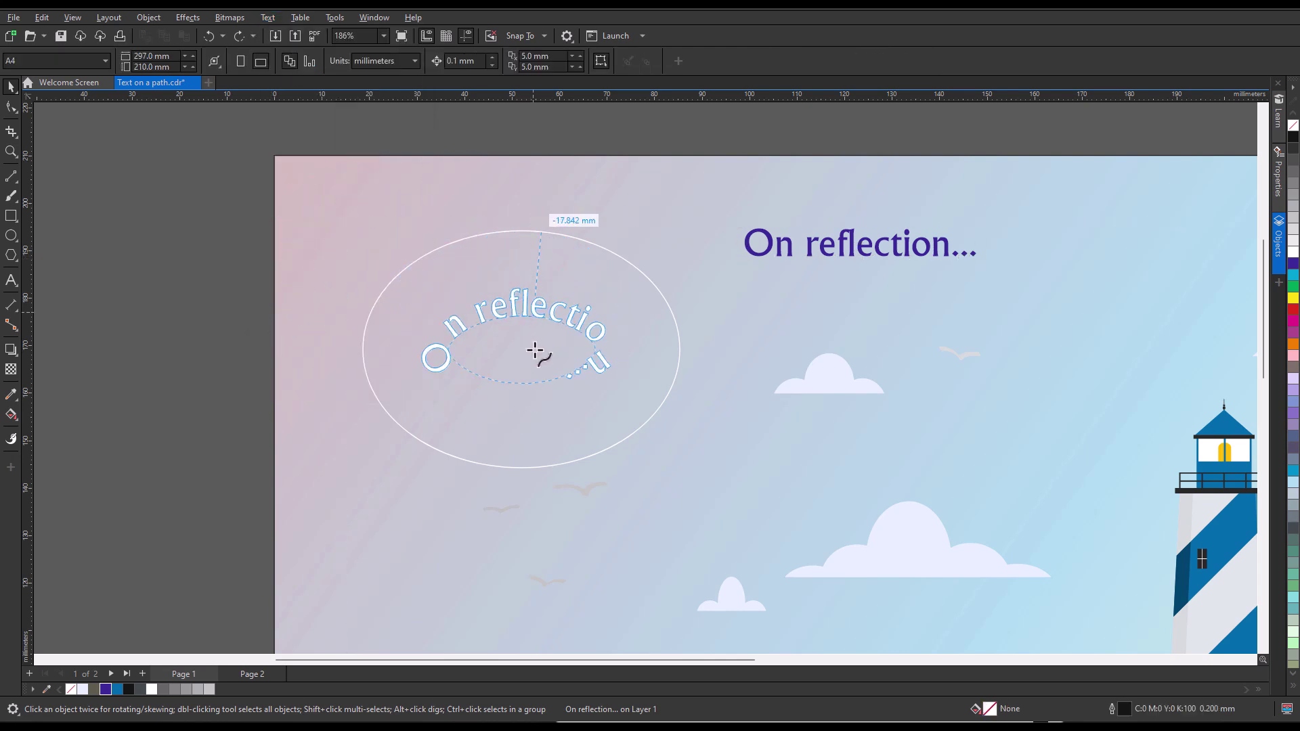
pyautogui.click(519, 454)
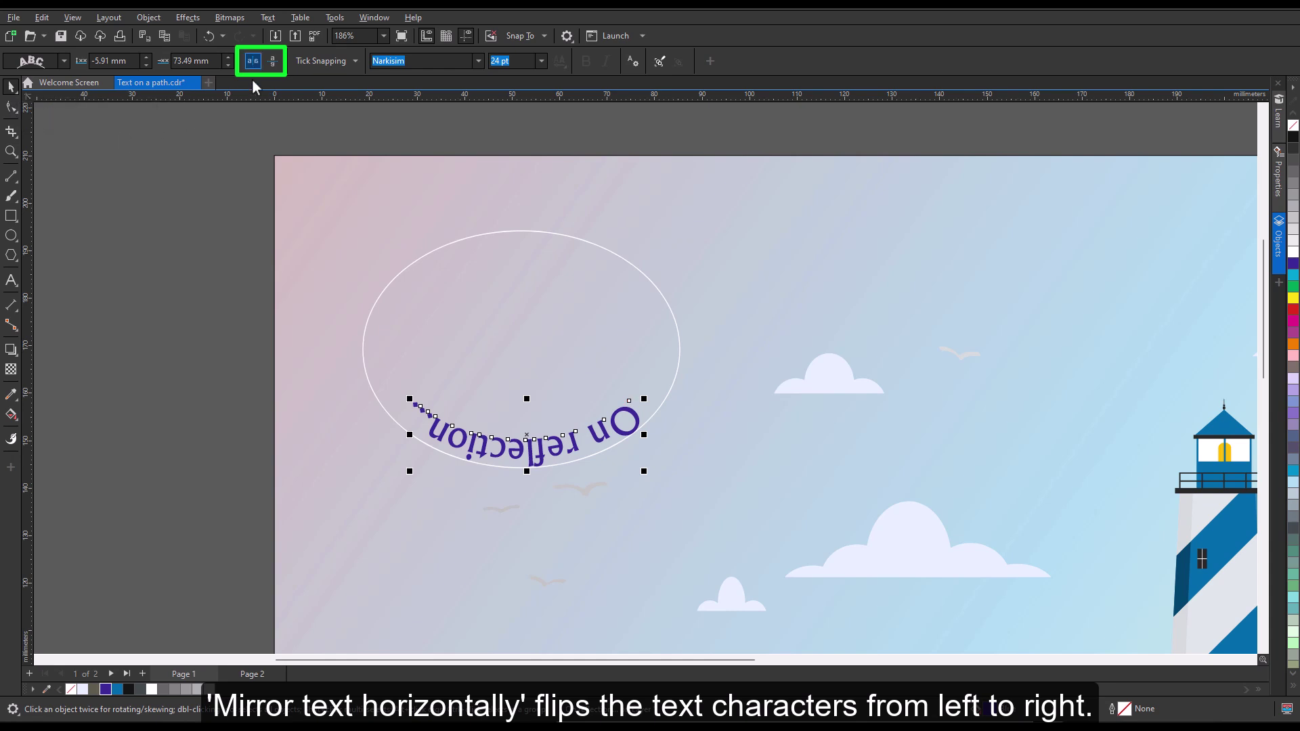
# Try mirroring the fitted text, restore it upright, and change its distance from the ellipse
pyautogui.click(253, 78)
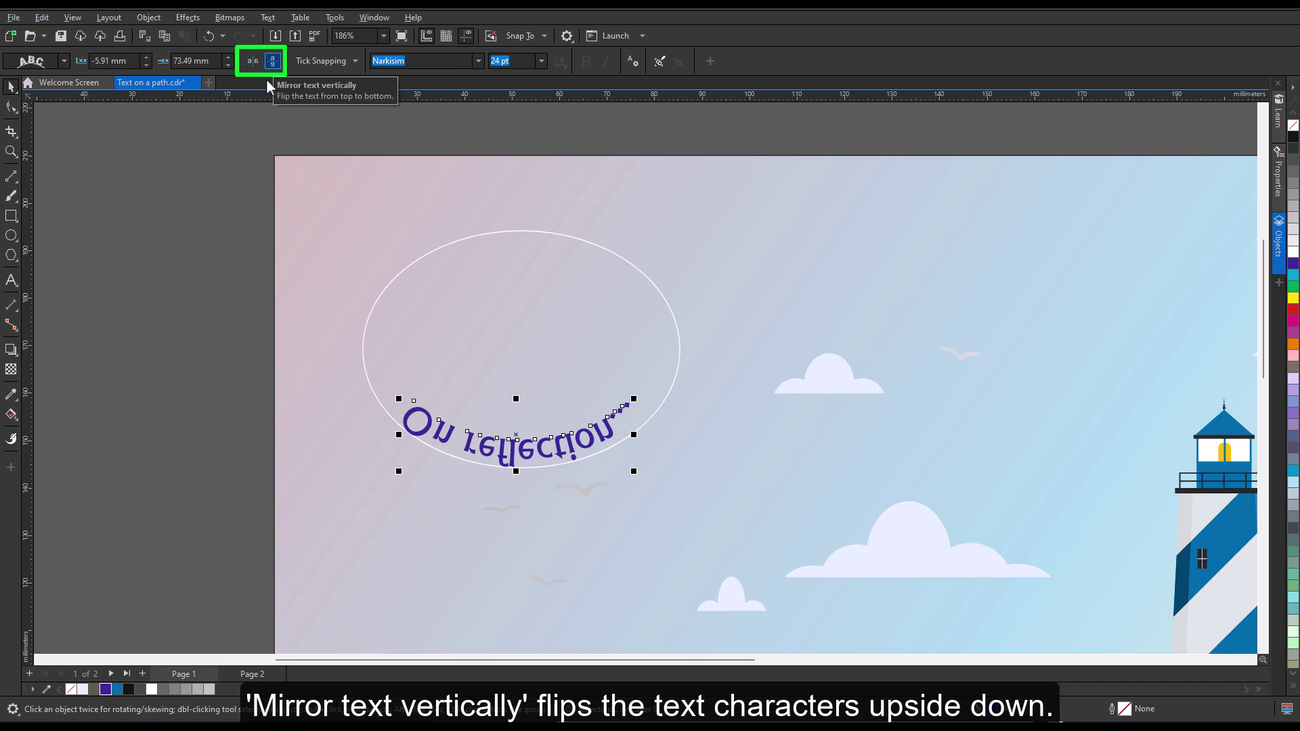
pyautogui.click(268, 78)
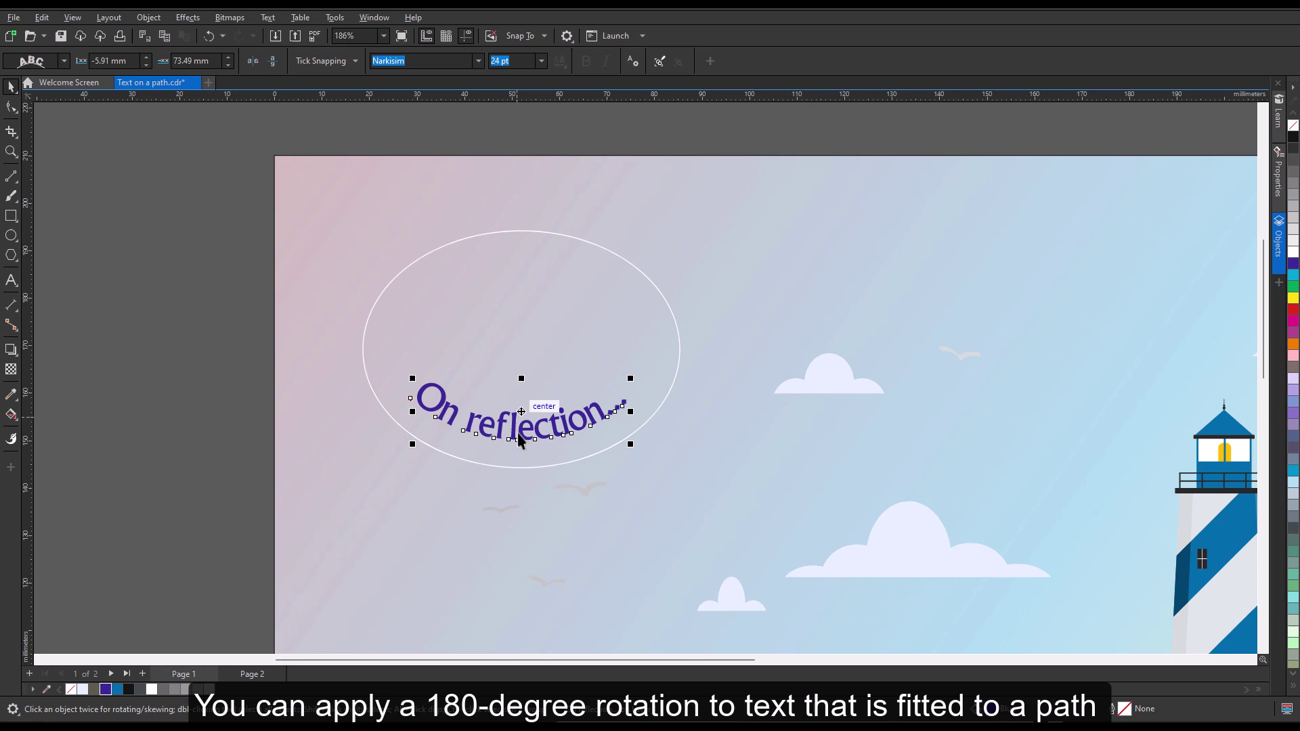
pyautogui.moveTo(522, 429); pyautogui.dragTo(523, 508)
pyautogui.click(350, 489)
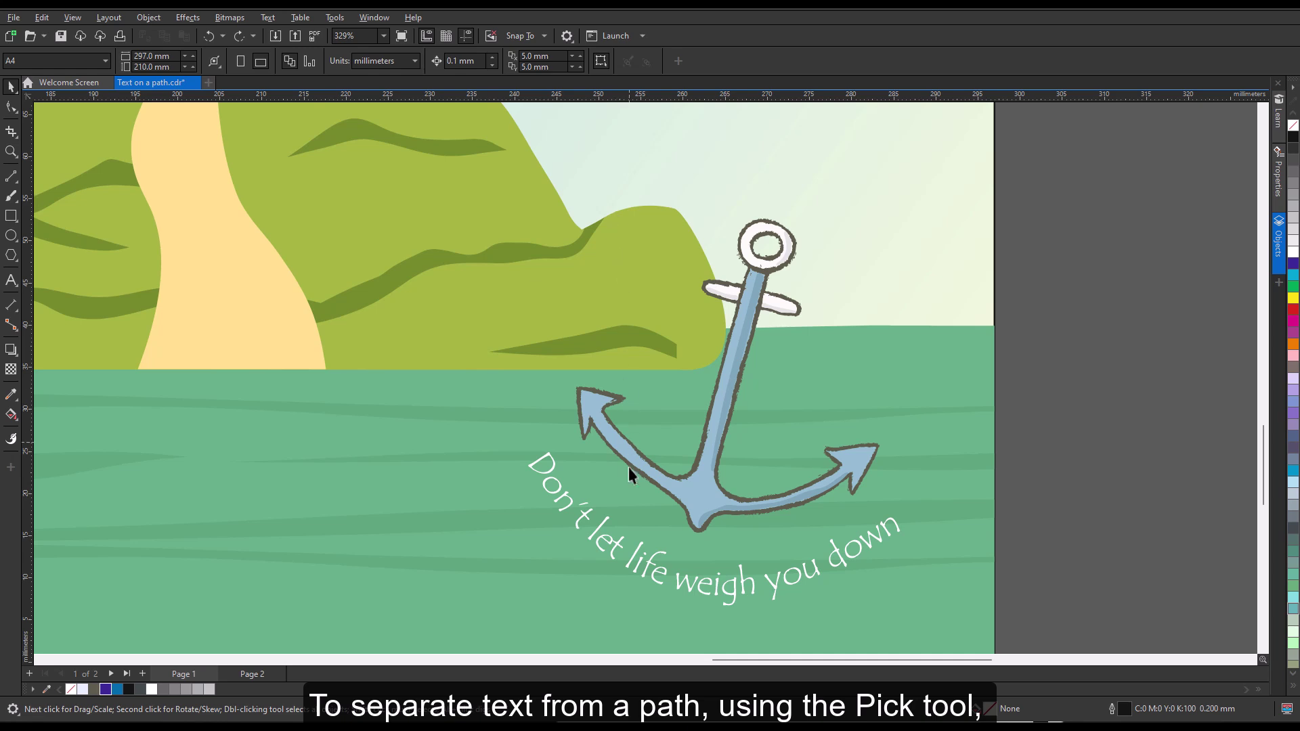
# Break the Don't let life weigh you down caption apart from its curve
pyautogui.click(635, 574)
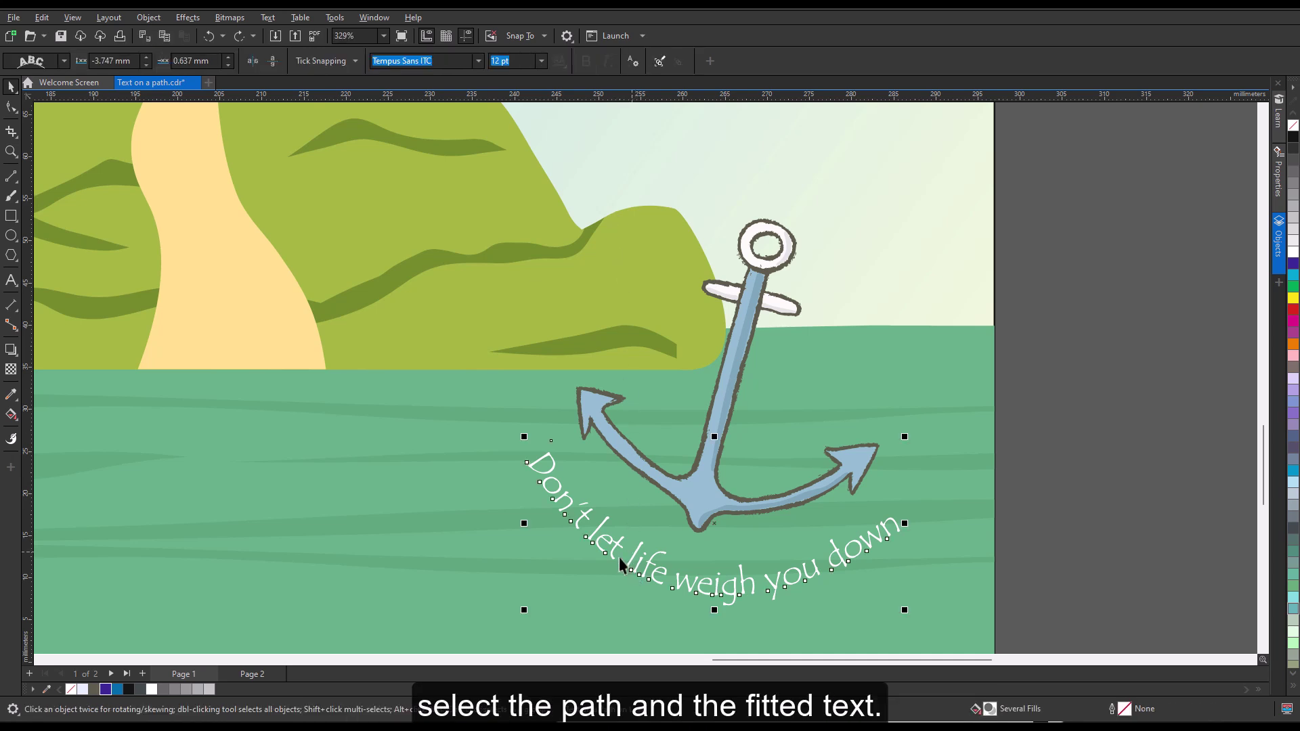
pyautogui.click(148, 18)
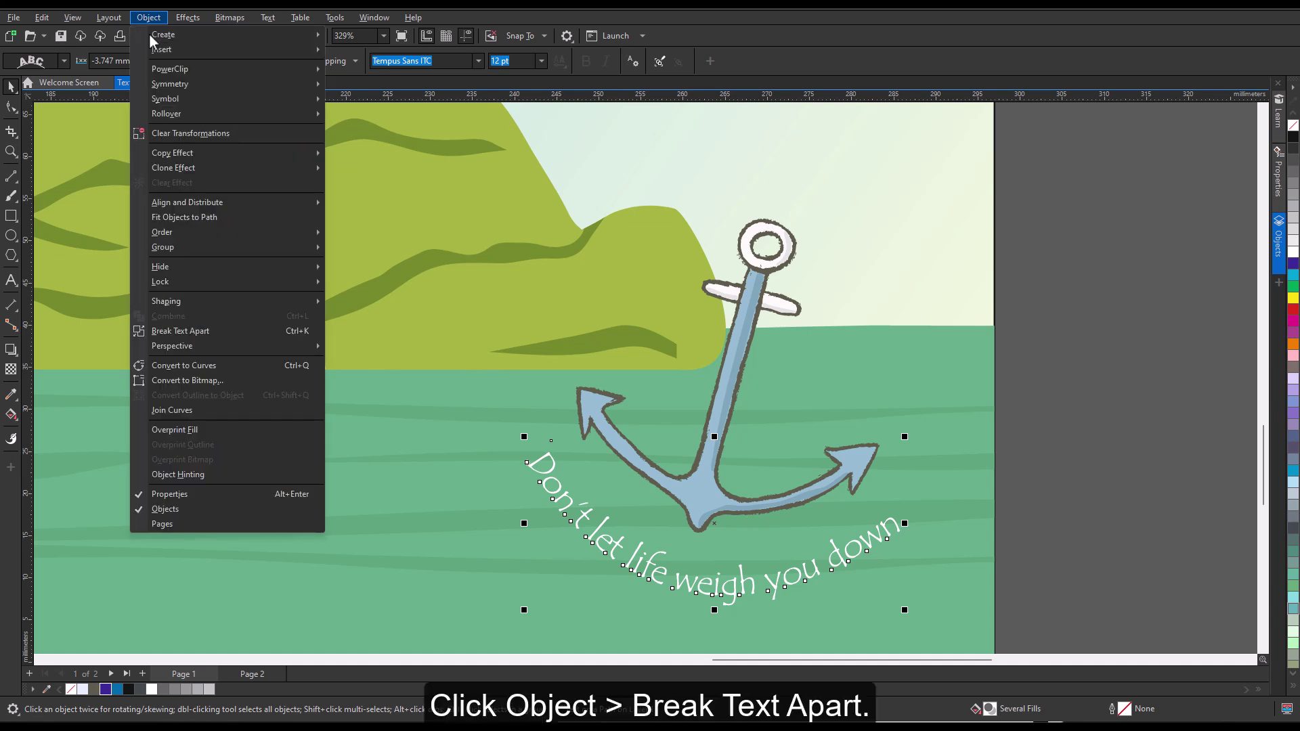
pyautogui.click(250, 351)
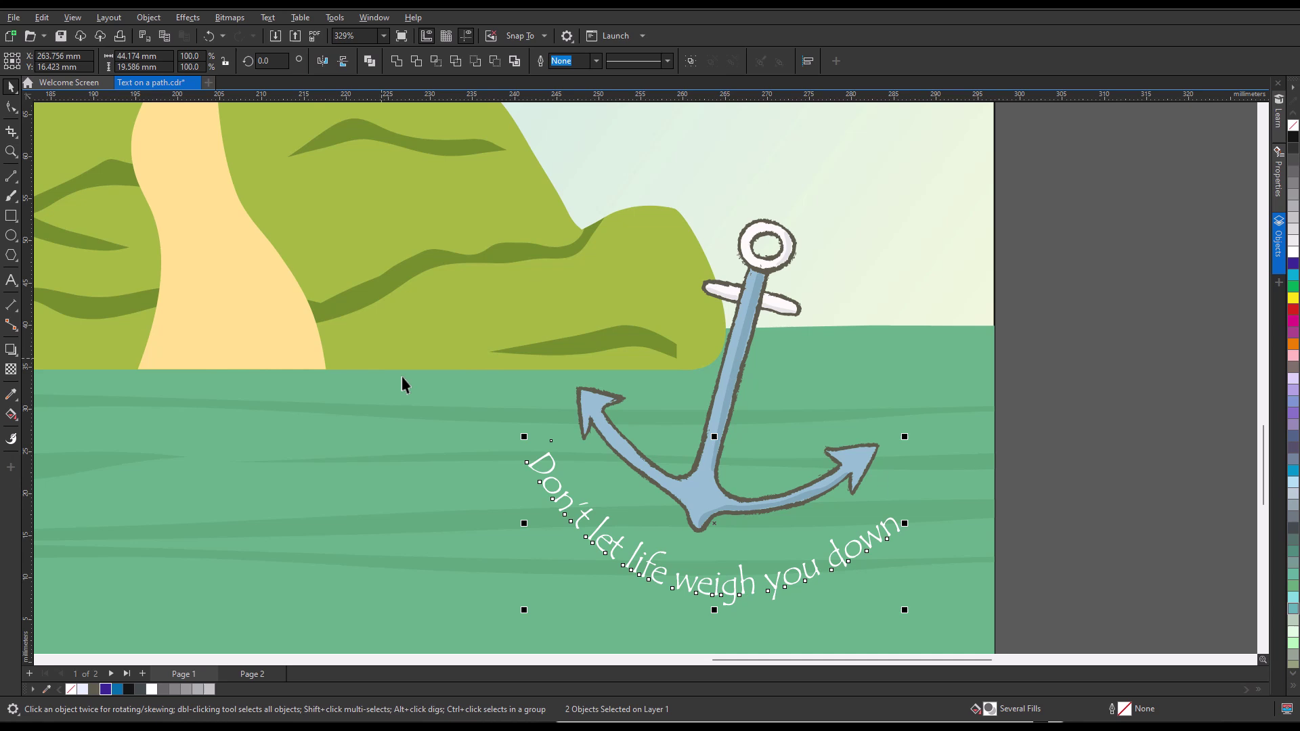
# Move the caption text to the left and straighten it
pyautogui.click(1094, 511)
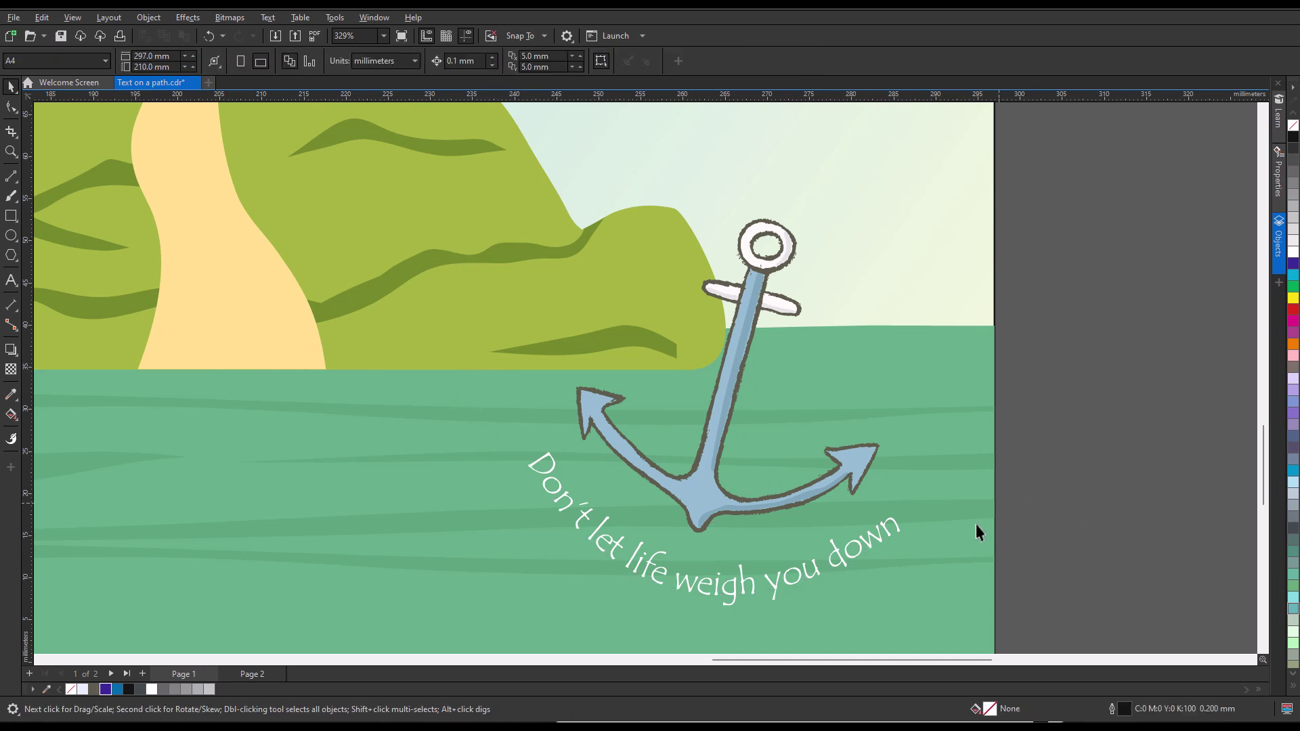
pyautogui.click(877, 554)
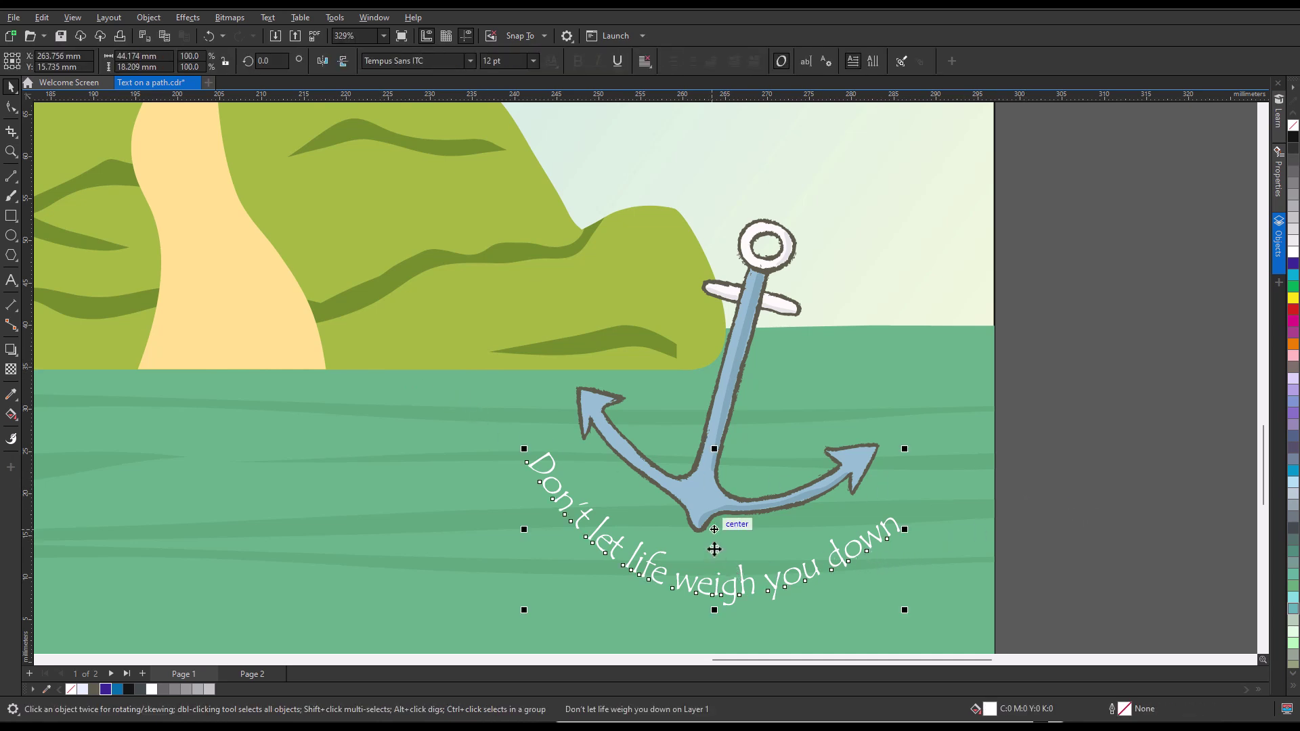
pyautogui.moveTo(707, 551); pyautogui.dragTo(359, 523)
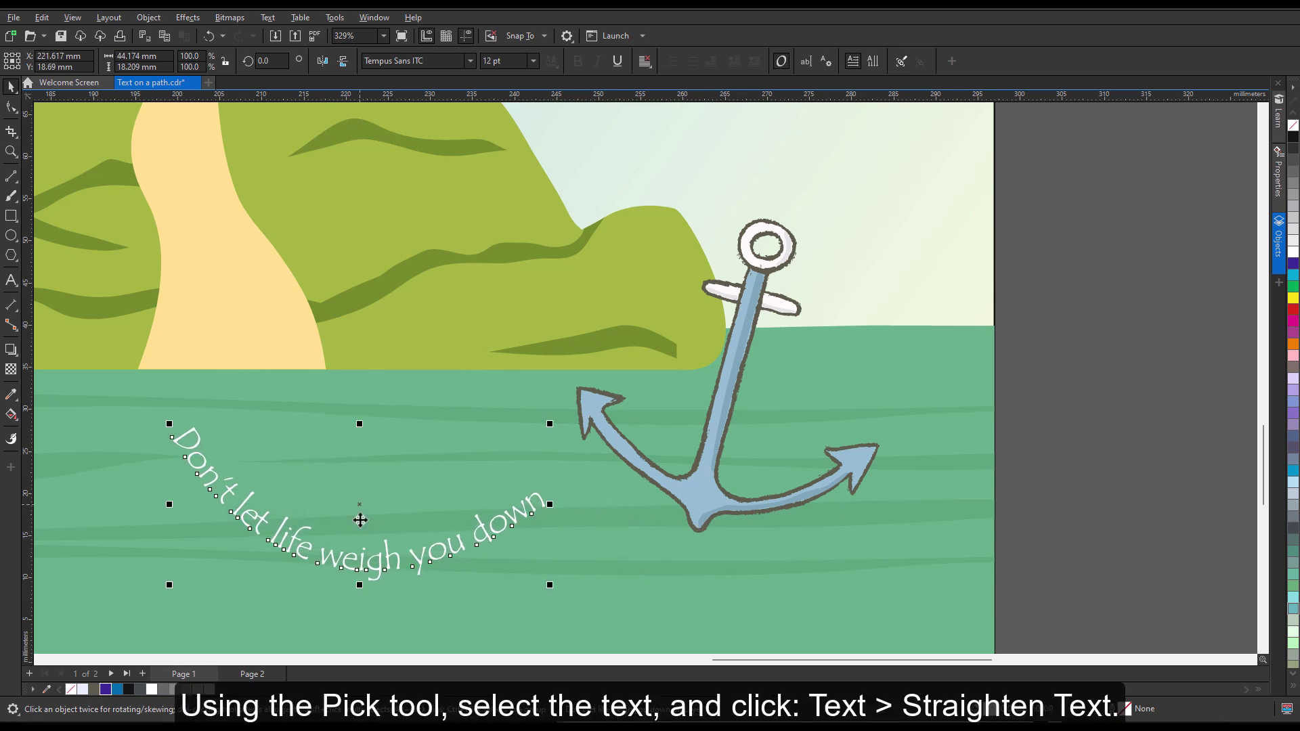
pyautogui.click(268, 16)
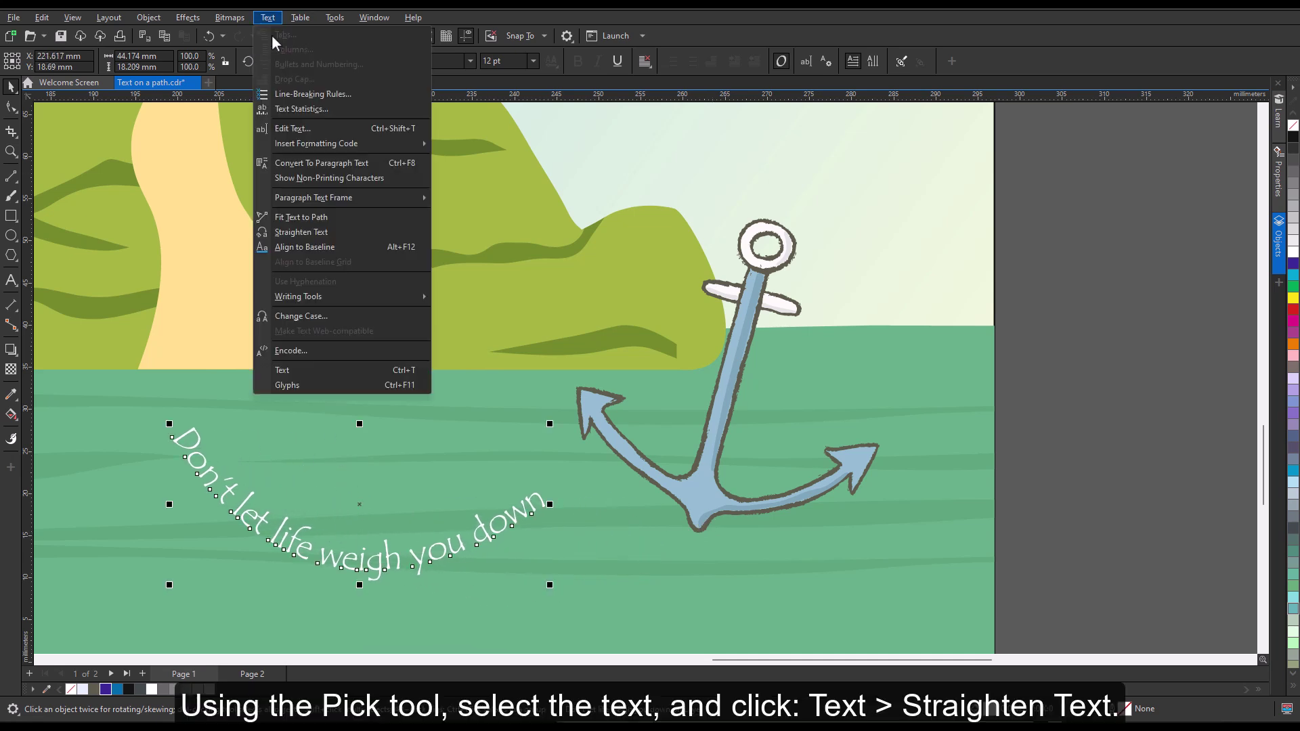
pyautogui.click(311, 235)
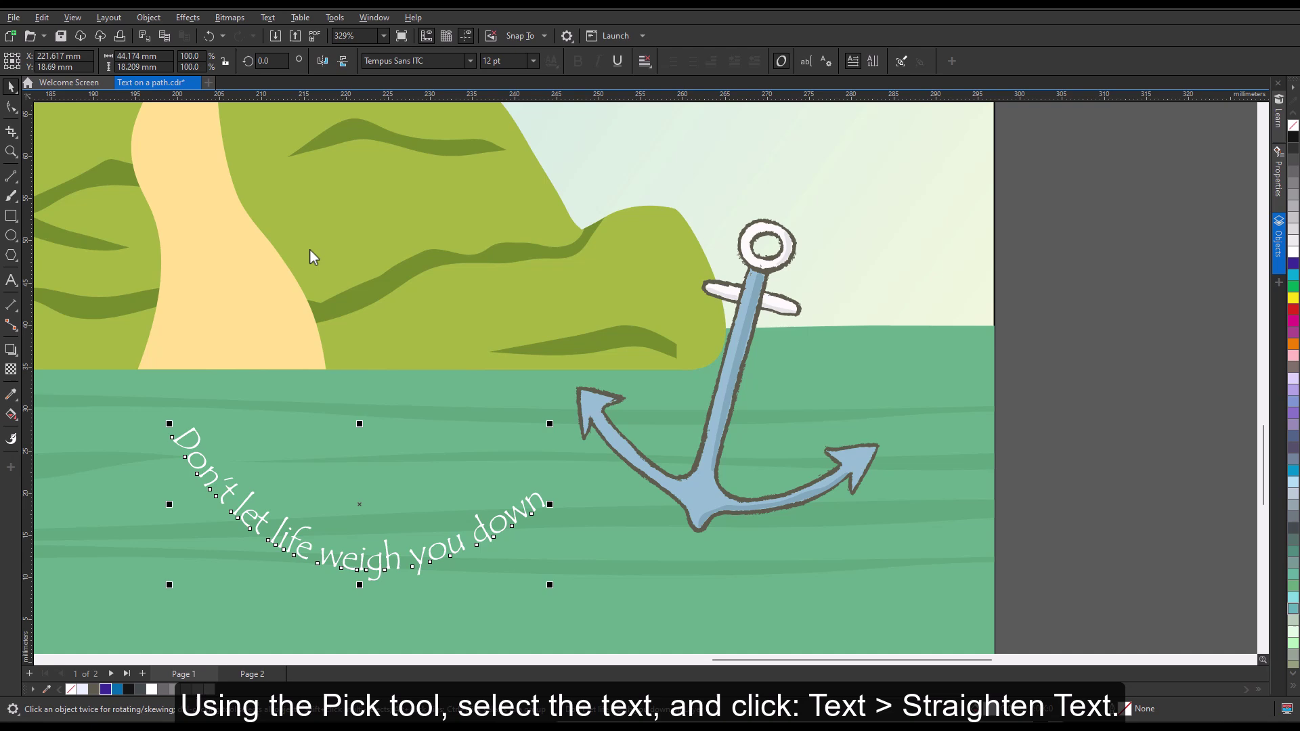